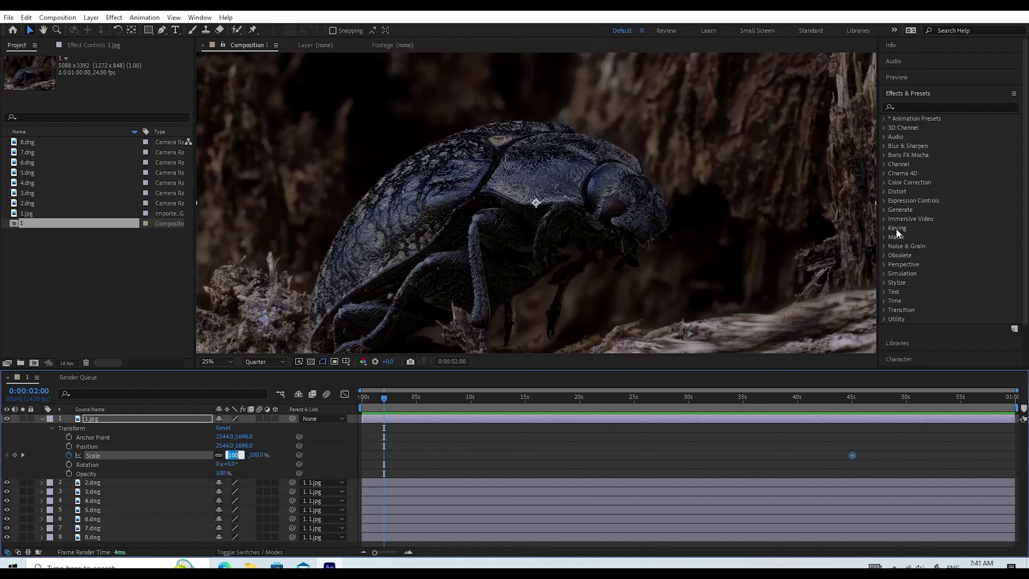
Step: Try 1.01% and 0.012% as the Scale of layer 1.jpg at the 2-second keyframe
type("101")
key("Return")
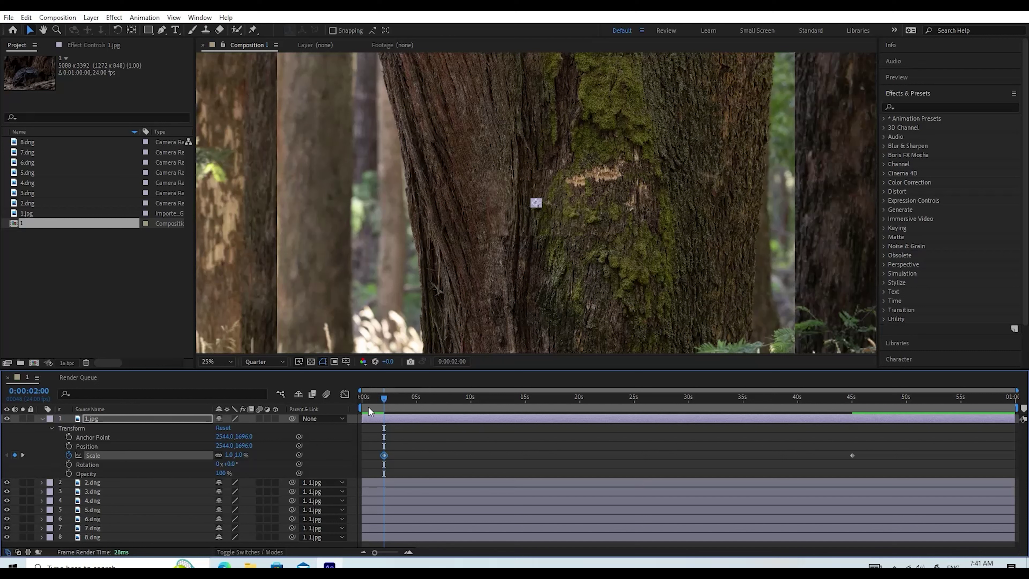
left_click(229, 456)
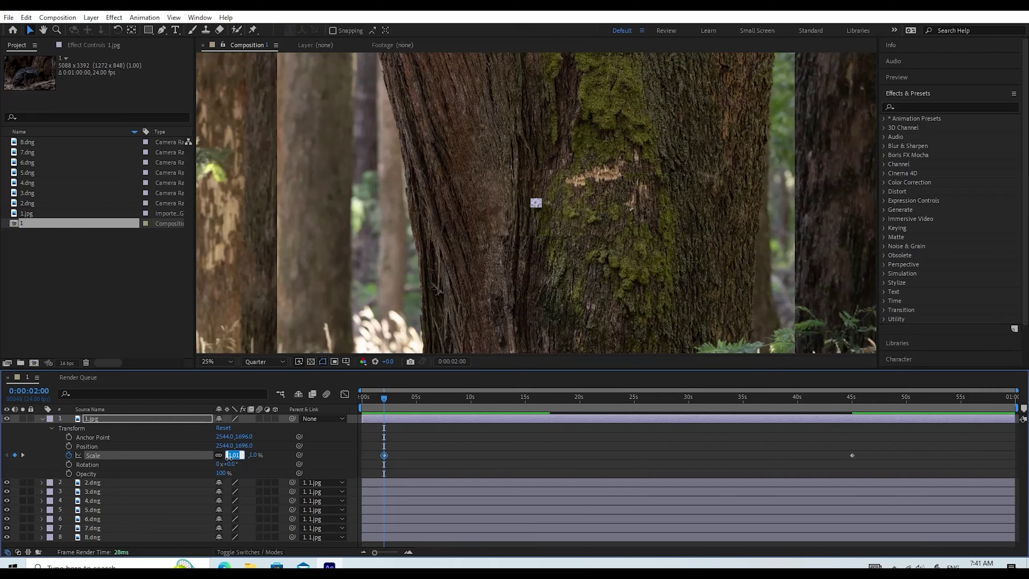
type("1.01")
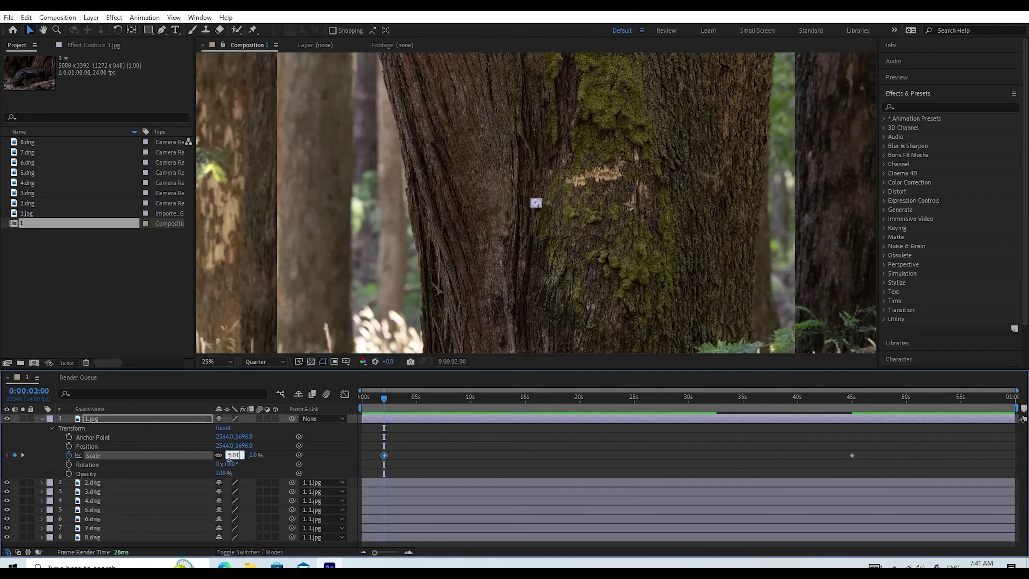
key("Return")
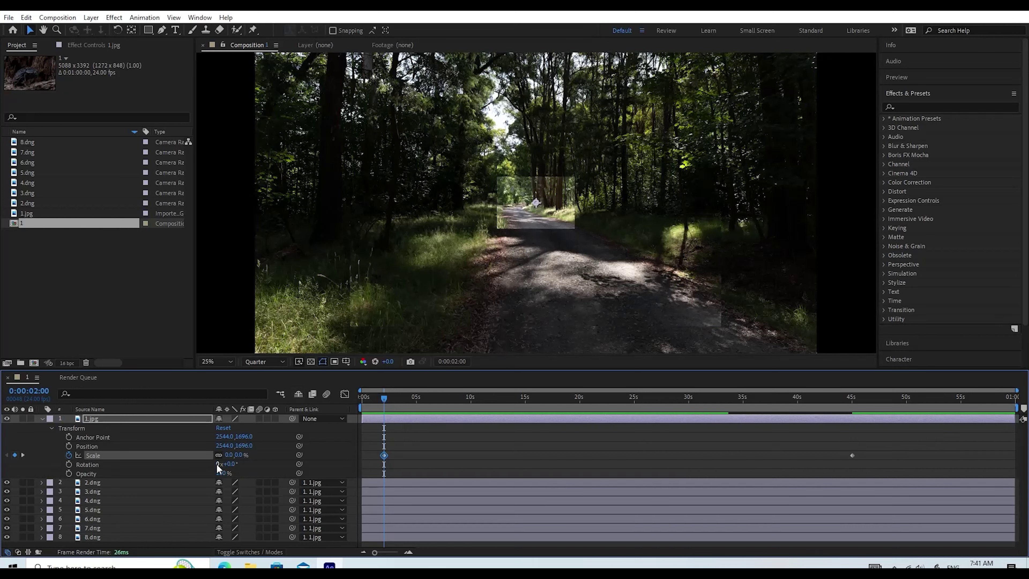
left_click(229, 455)
type("0.")
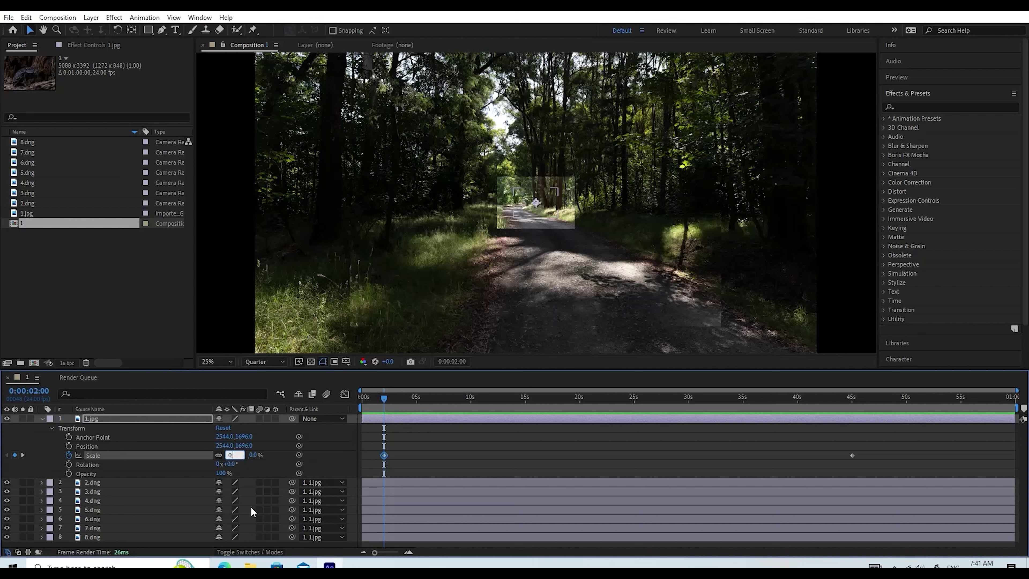
type("012")
key("Return")
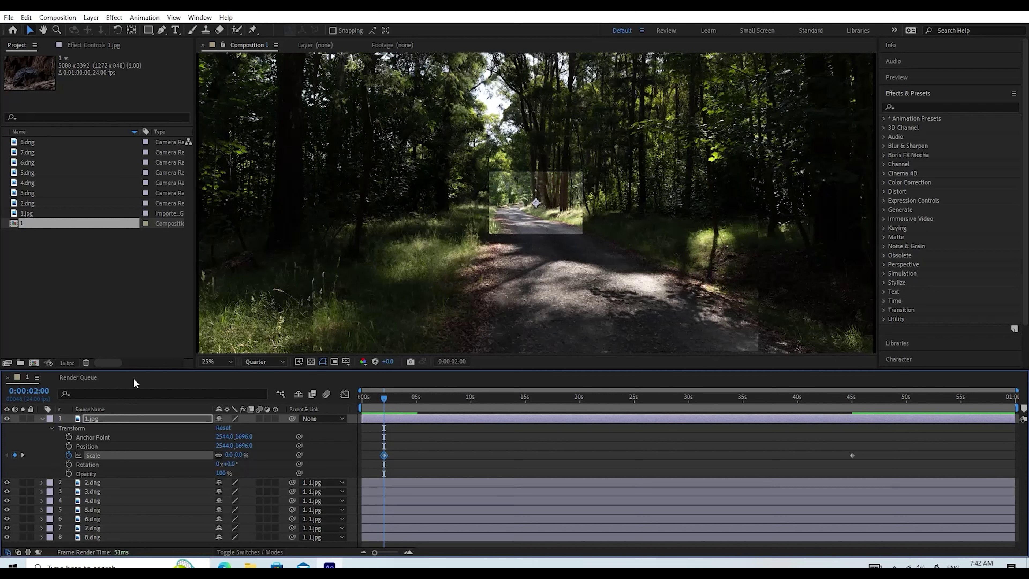
Step: Set the Scale of layer 1.jpg to 0.013% at the 2-second keyframe
left_click(229, 455)
type("0.013")
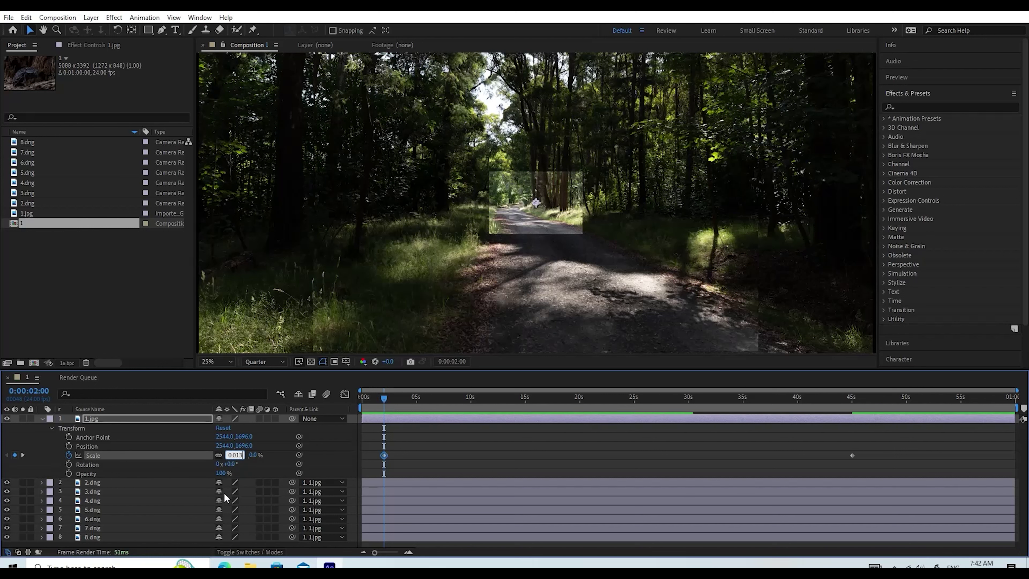
key("Return")
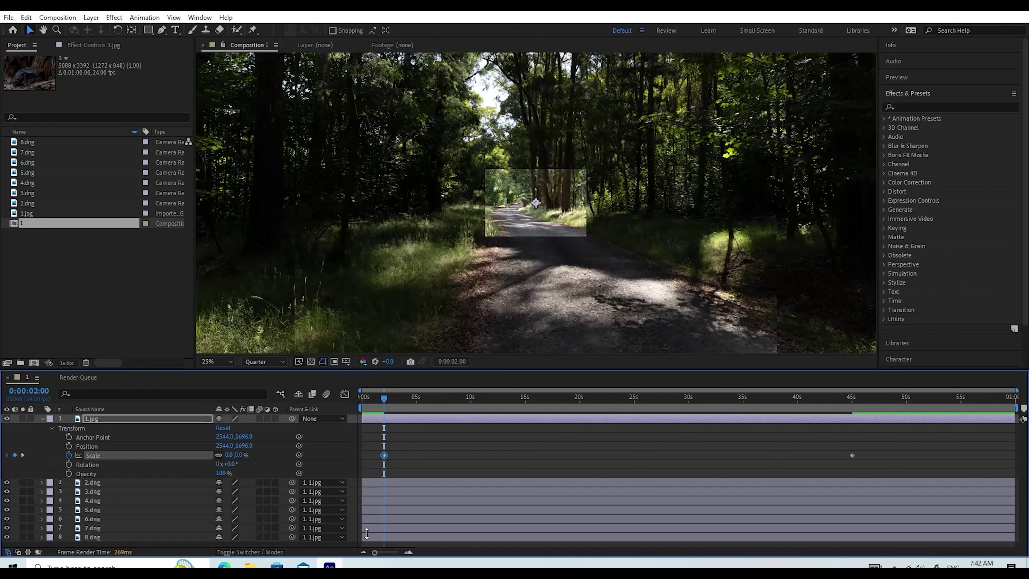
Step: Apply the Exponential Scale keyframe assistant to the Scale keyframes of 1.jpg and scrub through the zoom animation
left_click_drag(387, 401, 357, 446)
left_click(508, 397)
right_click(384, 455)
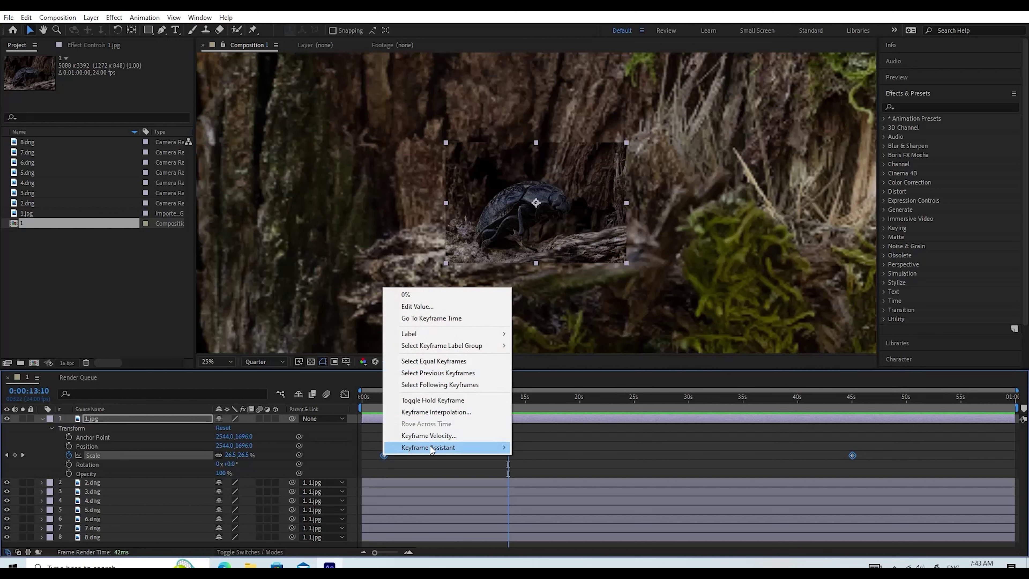
mouse_move(430, 445)
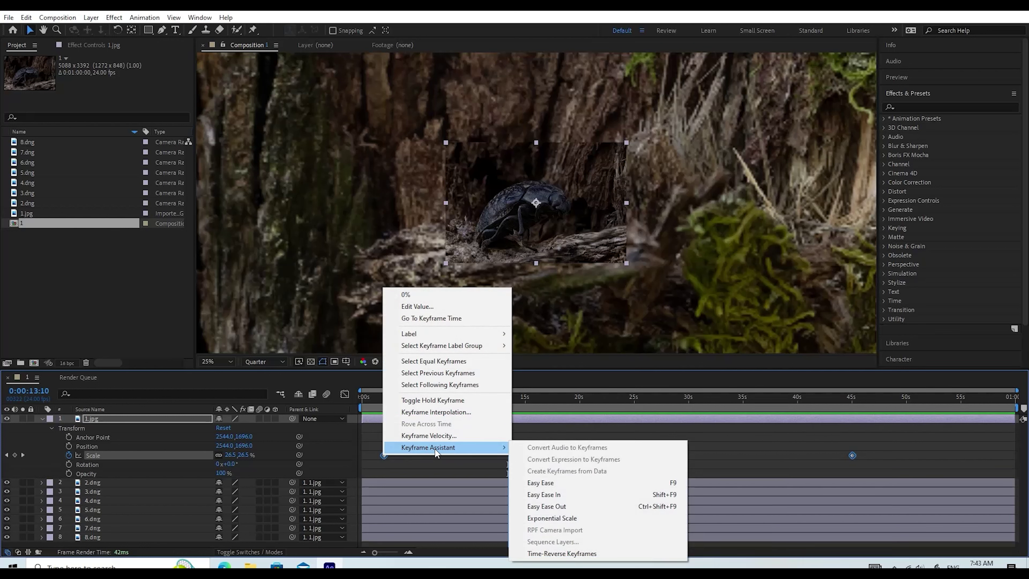
left_click(562, 518)
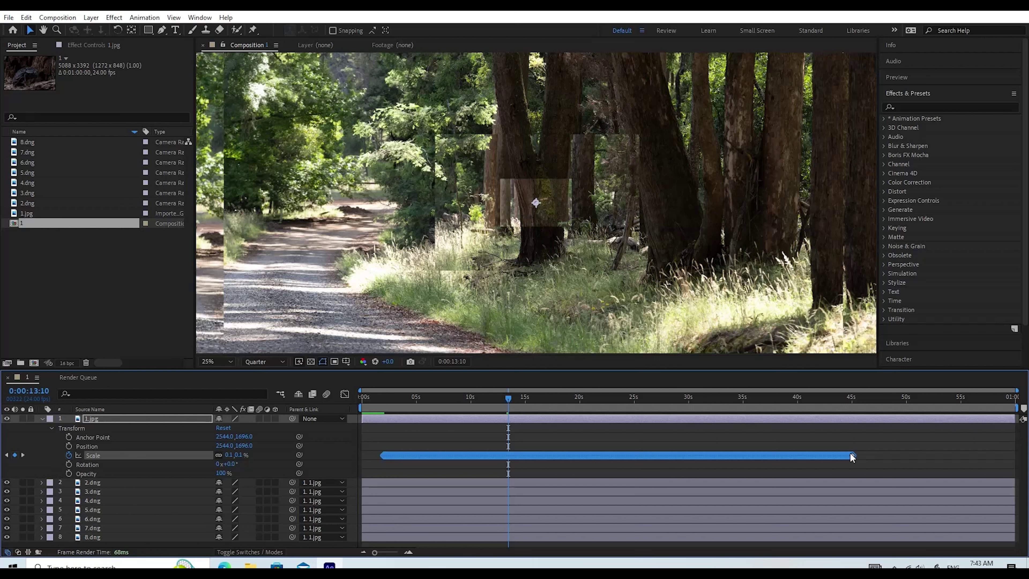
mouse_move(852, 457)
left_click_drag(490, 403, 376, 447)
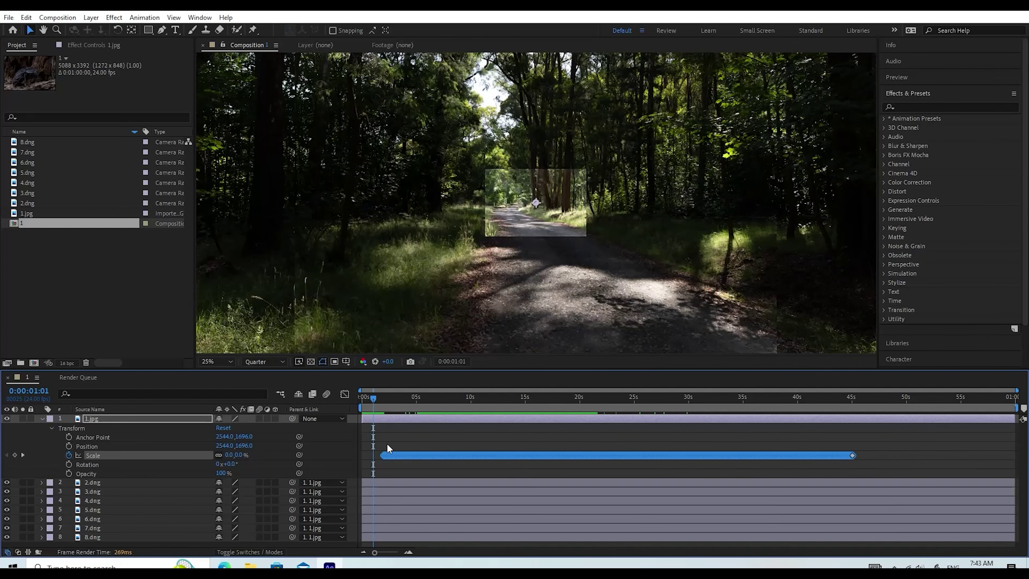
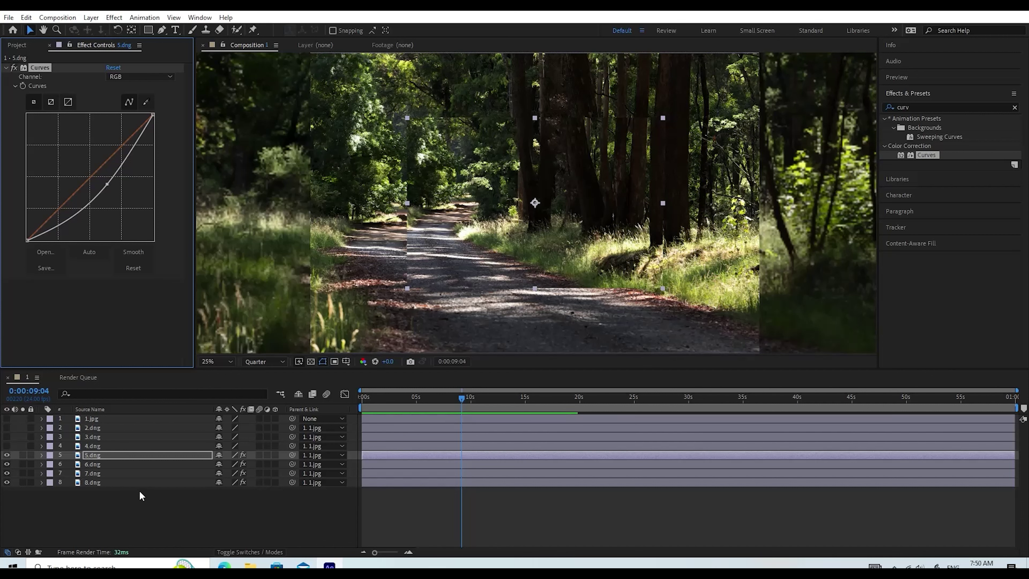
Step: Show layer 4.dng, add a Curves effect to it at 0:00:13:20, and pull the RGB curve down to darken it into its surroundings
left_click(92, 446)
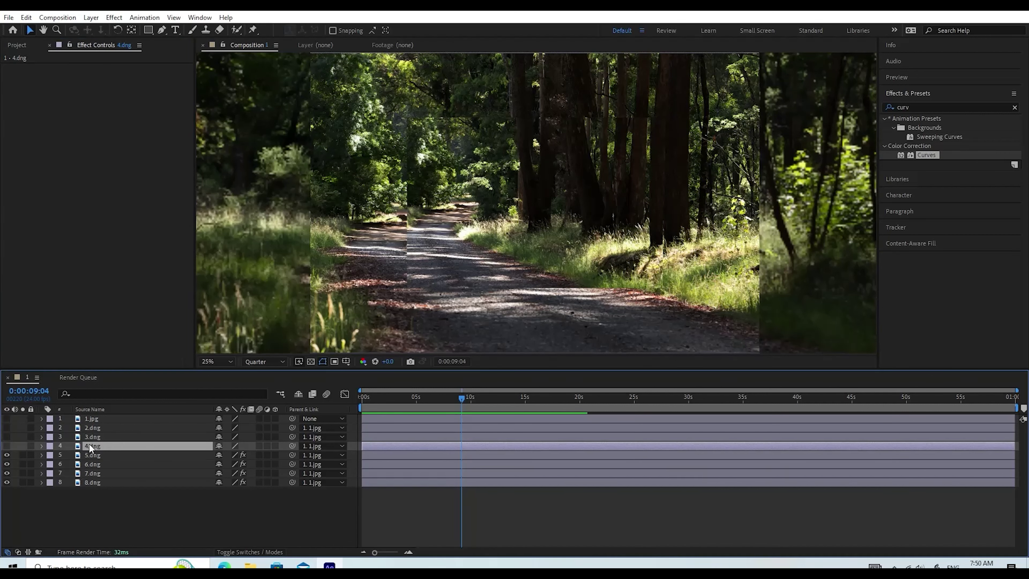
left_click(6, 446)
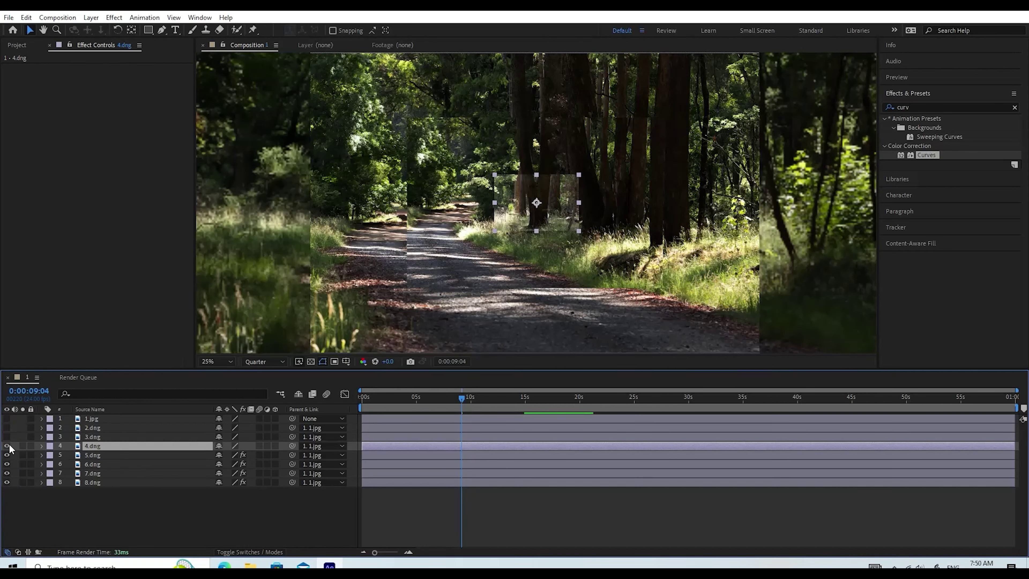
left_click_drag(463, 398, 512, 385)
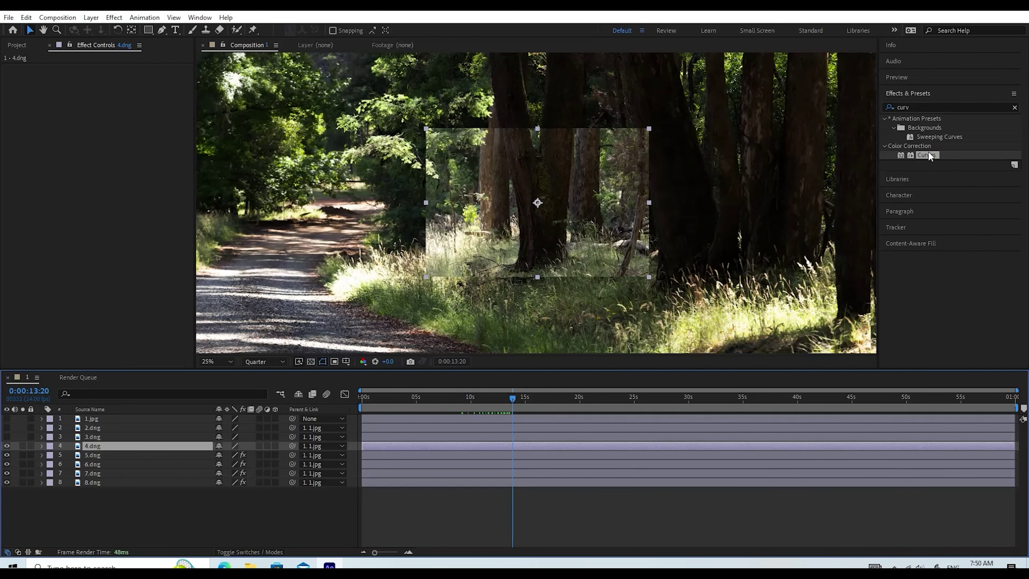
left_click_drag(929, 155, 111, 447)
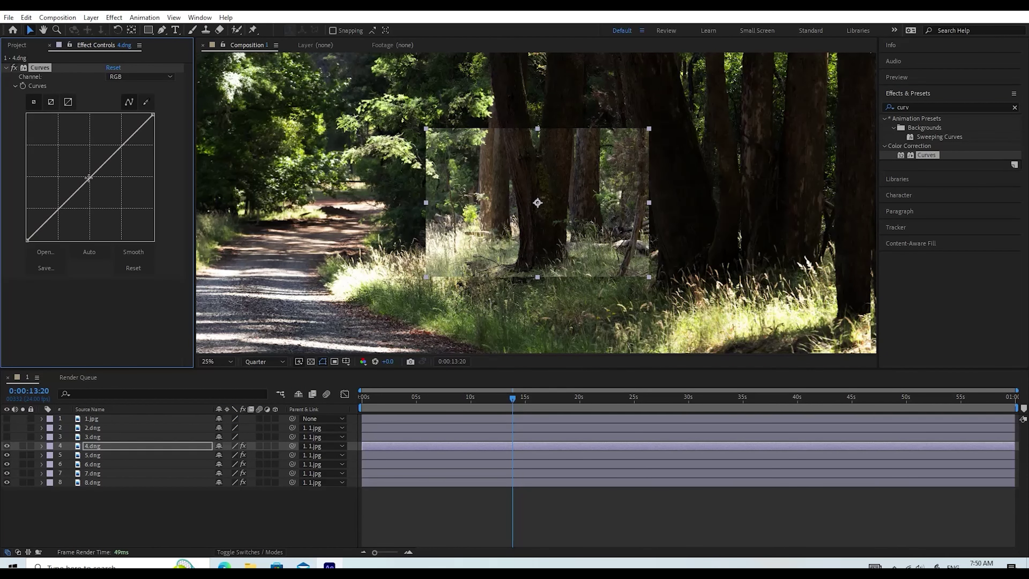
left_click_drag(95, 177, 107, 179)
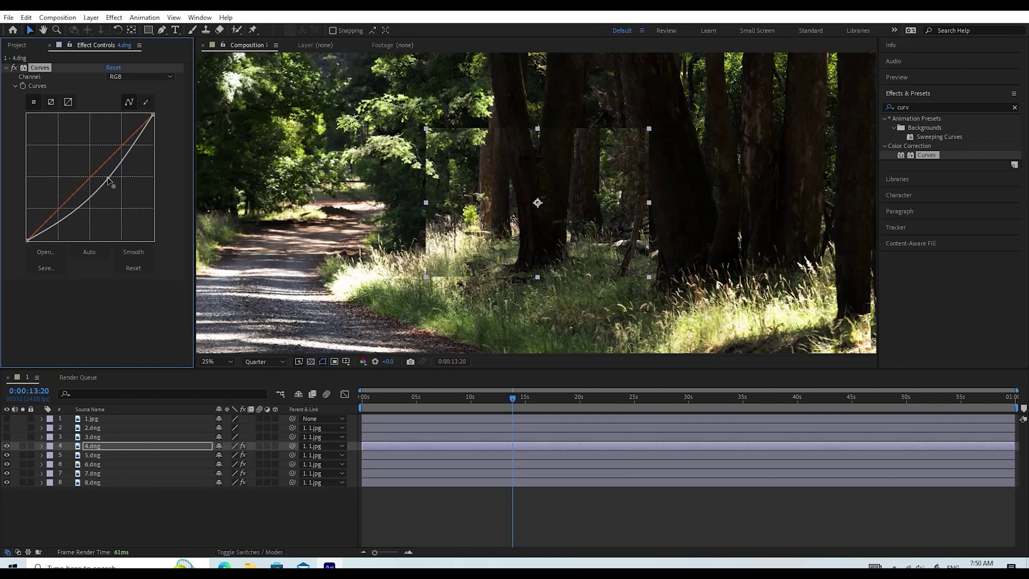
left_click_drag(108, 180, 109, 178)
mouse_move(108, 177)
left_mouse_down()
mouse_move(86, 205)
mouse_move(127, 172)
mouse_move(137, 147)
mouse_move(93, 197)
mouse_move(100, 187)
left_mouse_up()
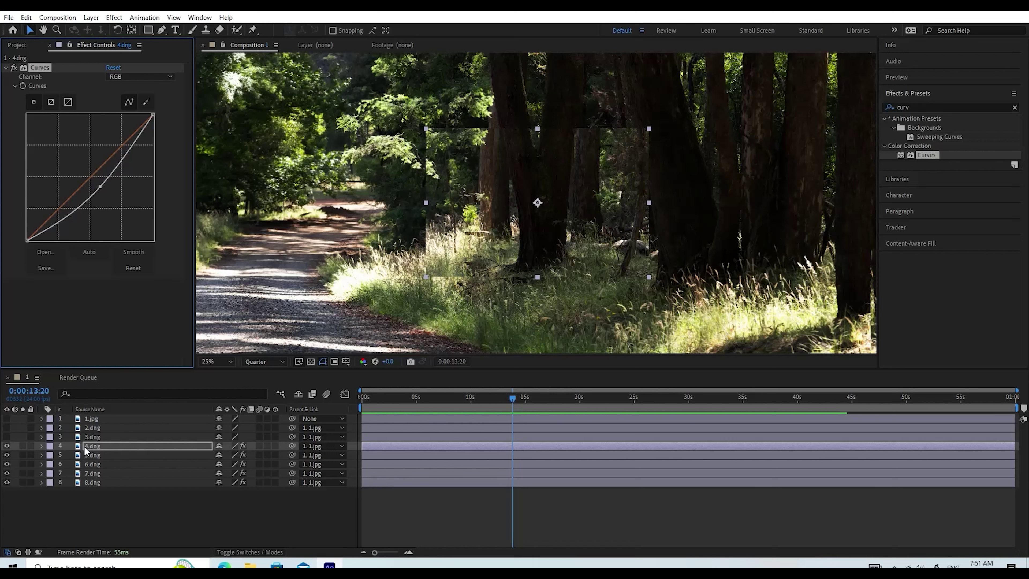
Step: Show layer 3.dng, add a Curves effect at 0:00:18:00, and lower the RGB curve's midpoint to match the surrounding image
left_click(90, 437)
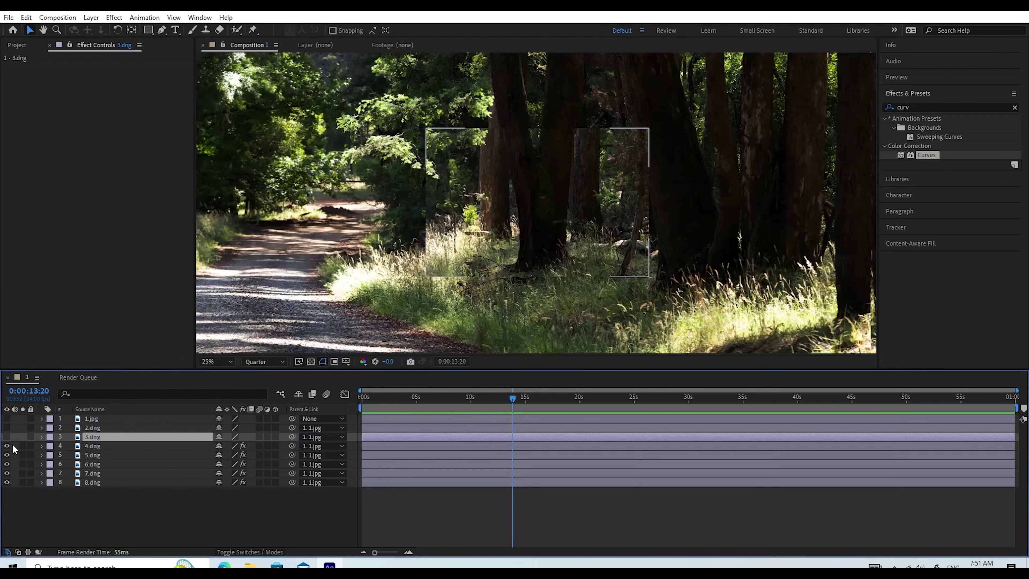
left_click(7, 436)
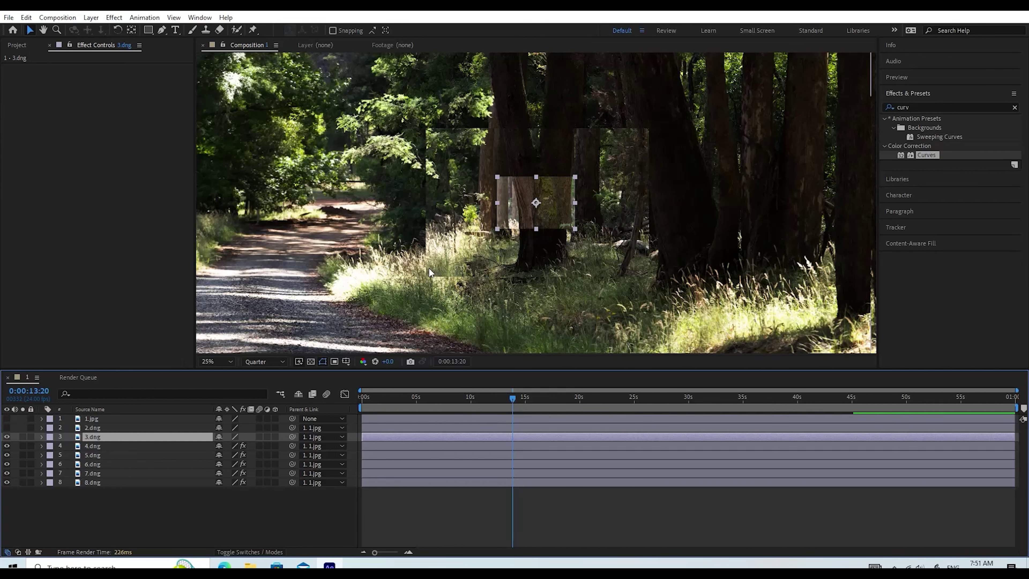
left_click_drag(513, 395, 558, 385)
double_click(926, 155)
left_click_drag(110, 158, 110, 188)
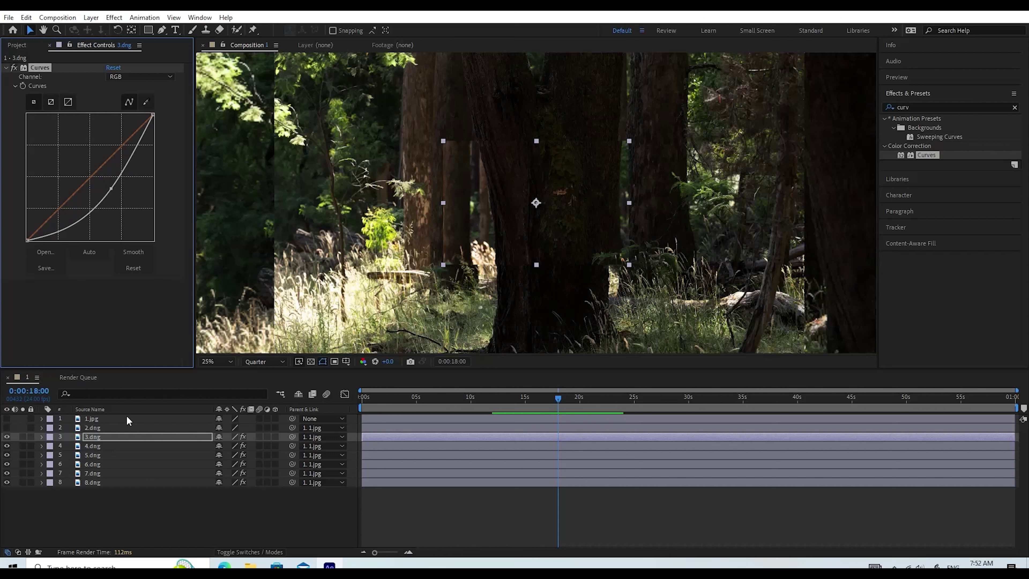
Step: Show layer 2.dng, add a Curves effect at 0:00:25:21, and lower the RGB curve until it blends with the bark around it
left_click(90, 427)
left_click(6, 427)
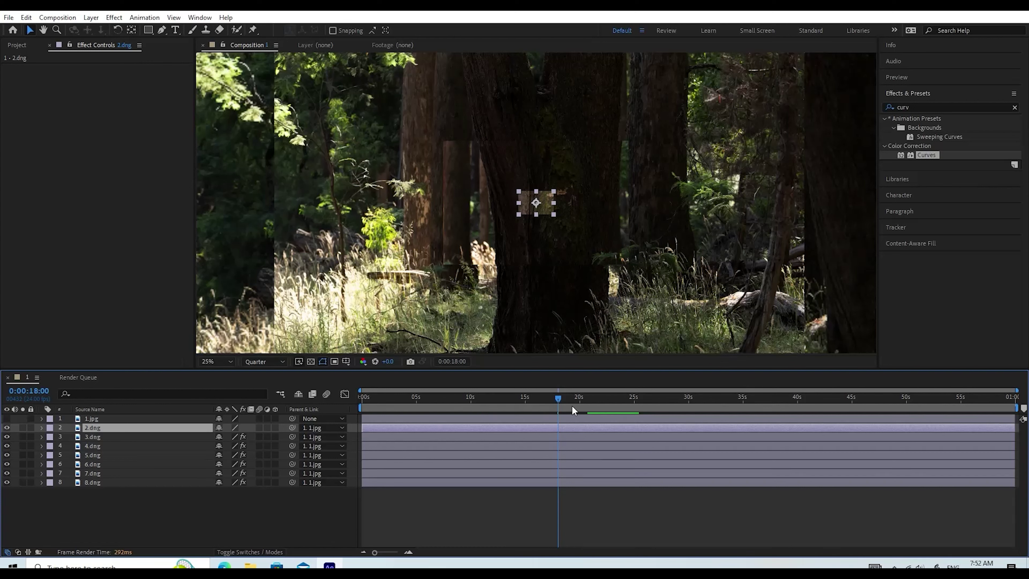
left_click_drag(560, 398, 644, 398)
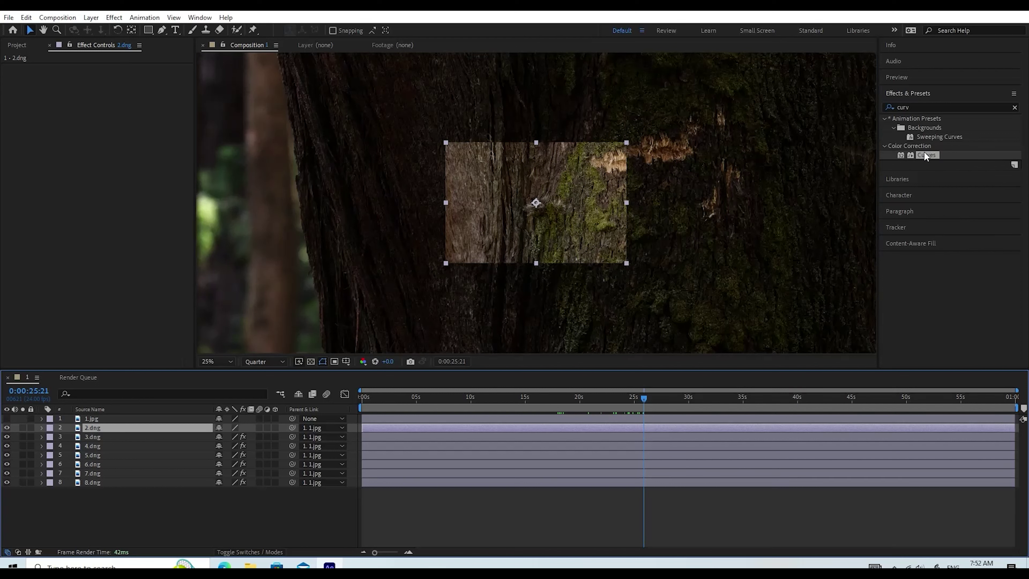
left_click_drag(926, 155, 115, 425)
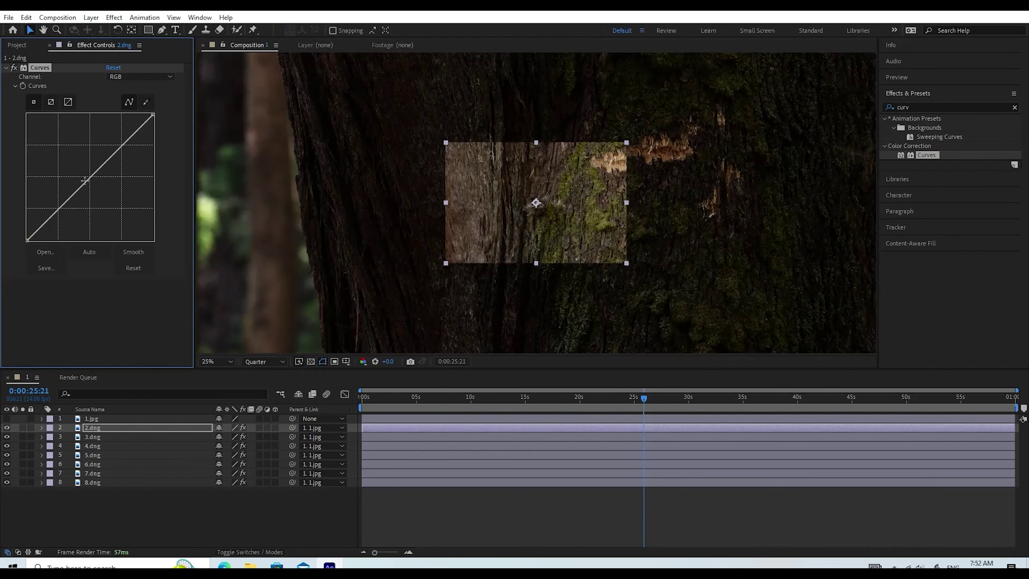
left_click_drag(90, 177, 113, 185)
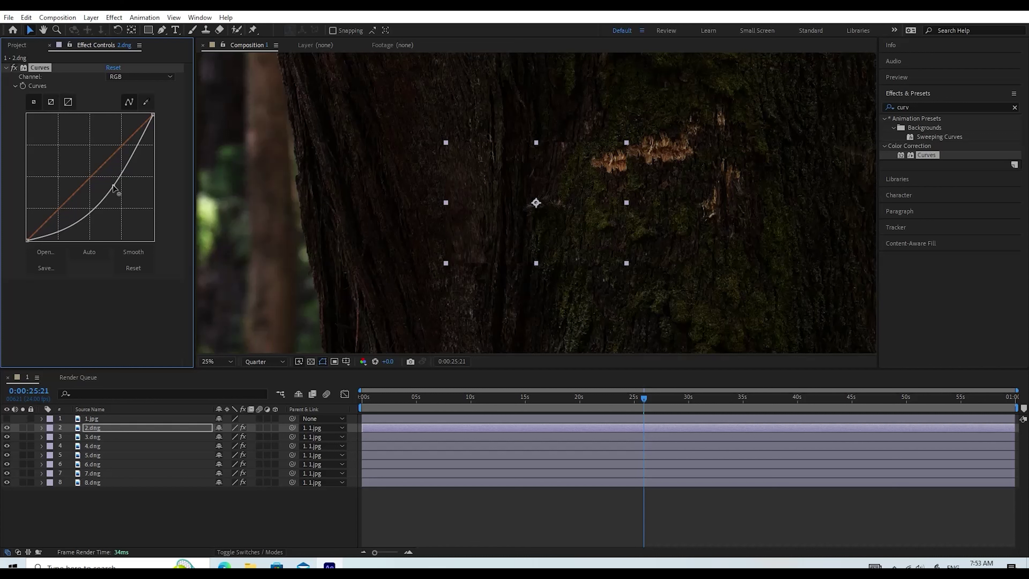
left_click(113, 186)
left_click(113, 185)
left_click_drag(113, 186, 113, 189)
Step: Show layer 1.jpg, add a Curves effect at 0:00:40:19, and lower the RGB curve to match the darker surroundings
left_click(88, 420)
left_click(7, 419)
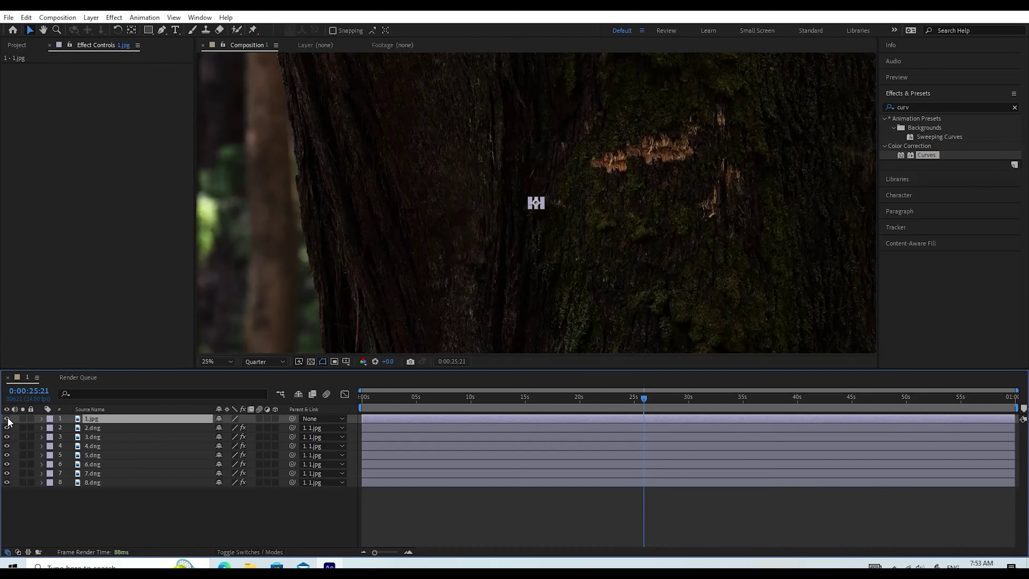
left_click_drag(642, 397, 804, 395)
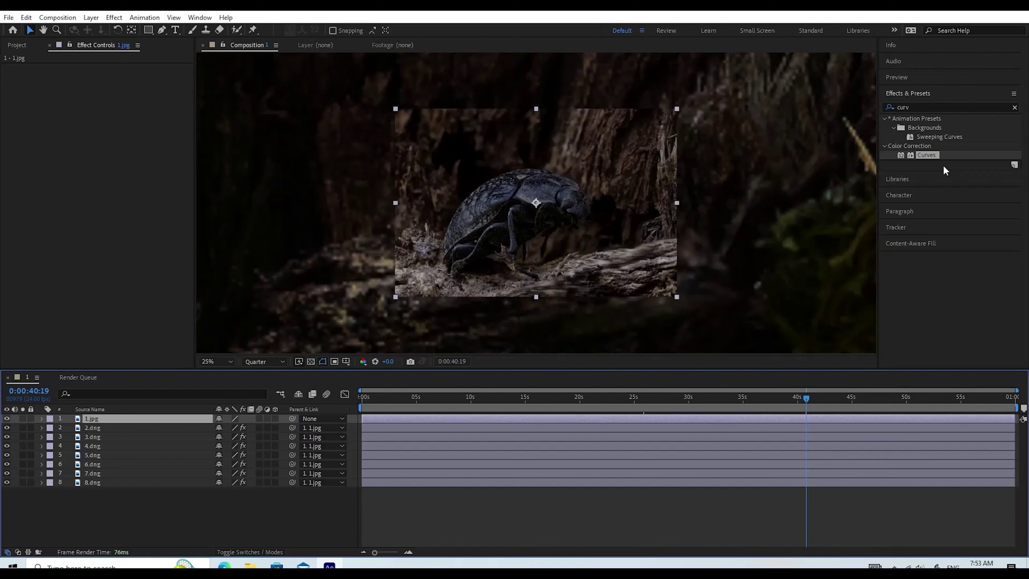
left_click_drag(927, 155, 108, 417)
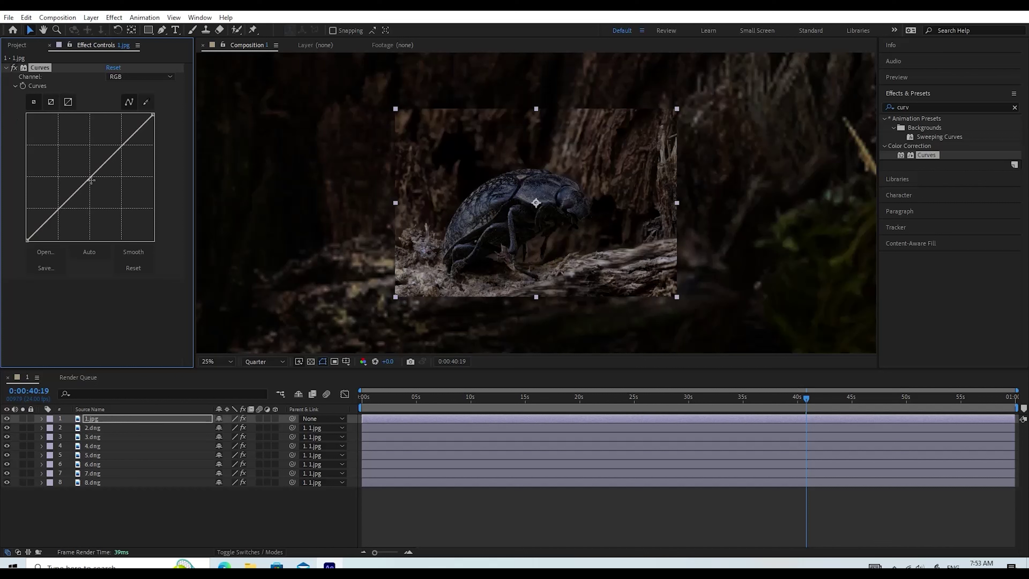
left_click_drag(89, 178, 106, 186)
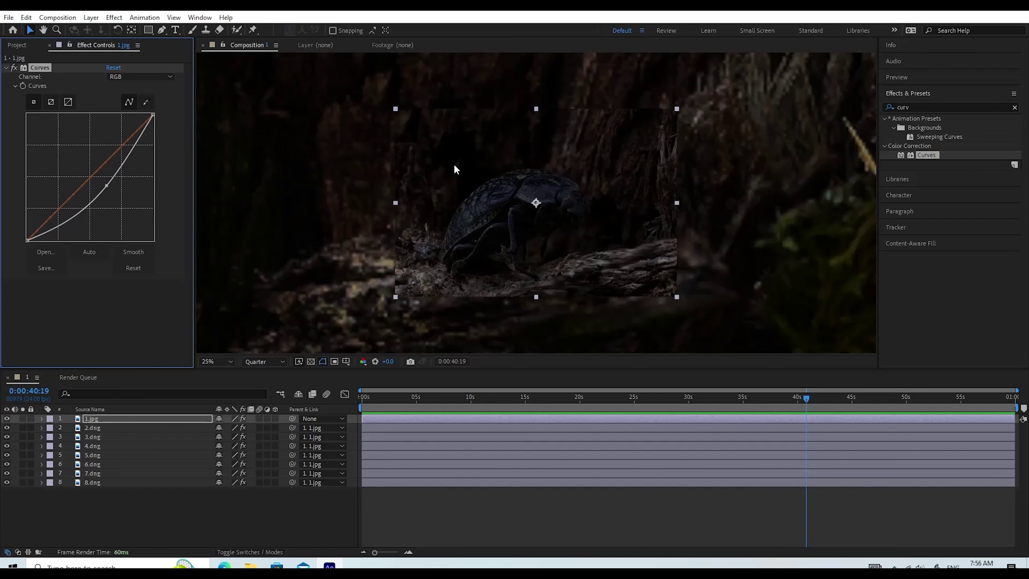
Step: Return to the start of the timeline and hide layers 1.jpg through 6.dng, keeping only 7.dng and 8.dng visible
left_click(805, 398)
left_click_drag(757, 407, 357, 432)
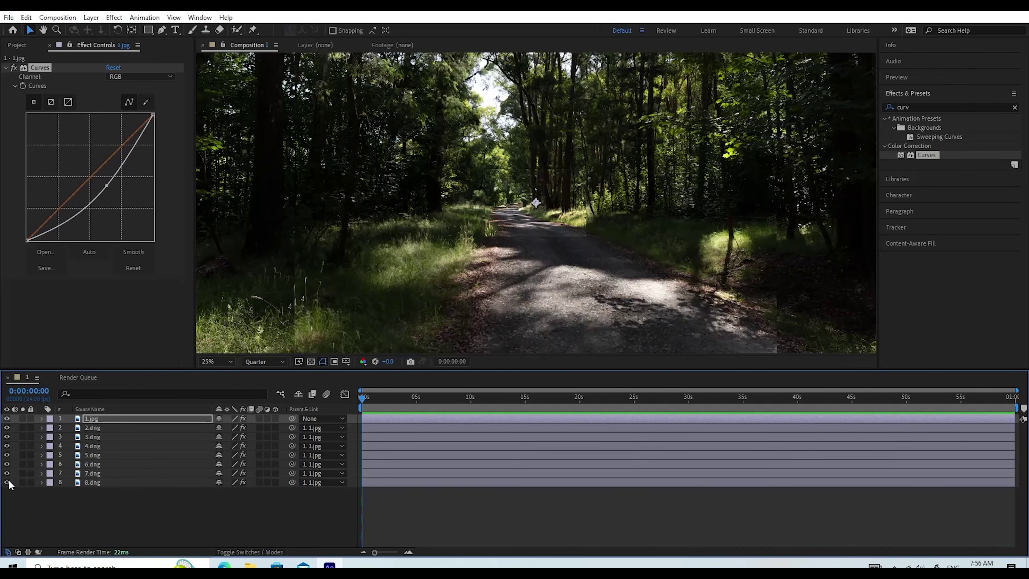
left_click_drag(7, 419, 11, 462)
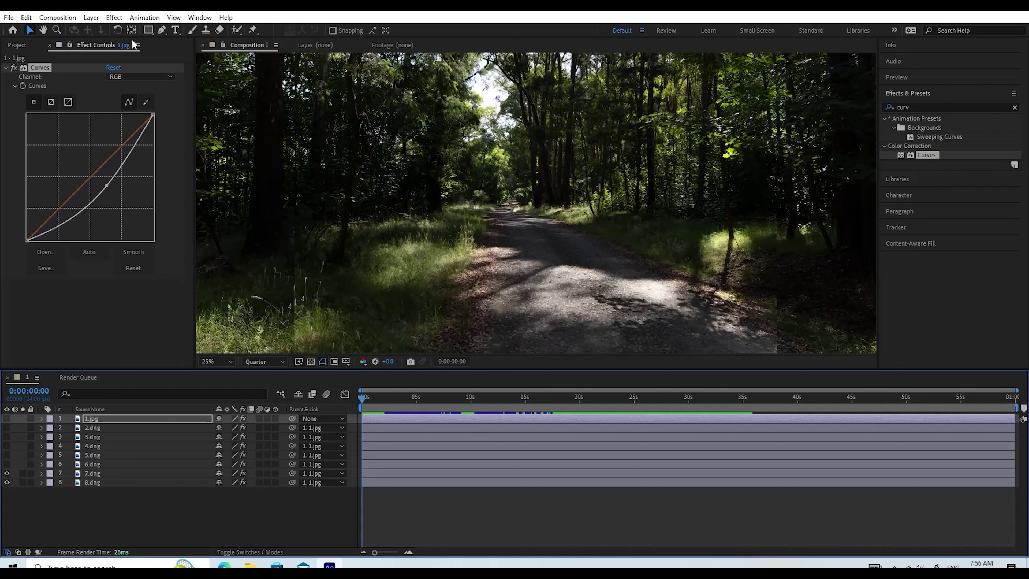
Step: Draw a closed Pen mask on layer 7.dng just inside its borders, with rounded-off corners, to hide its hard edges over 8.dng
left_click(162, 29)
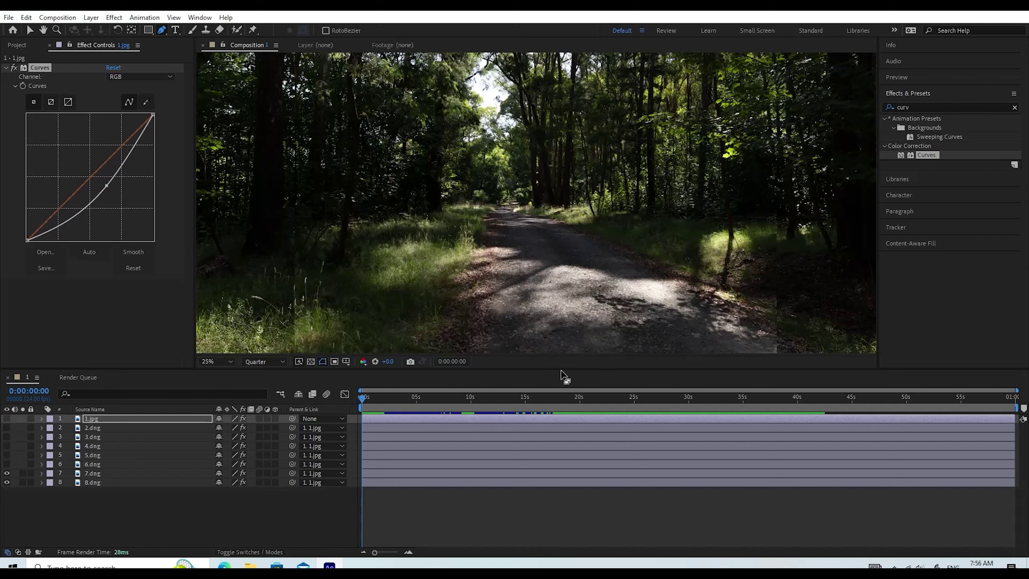
left_click_drag(543, 355, 542, 356)
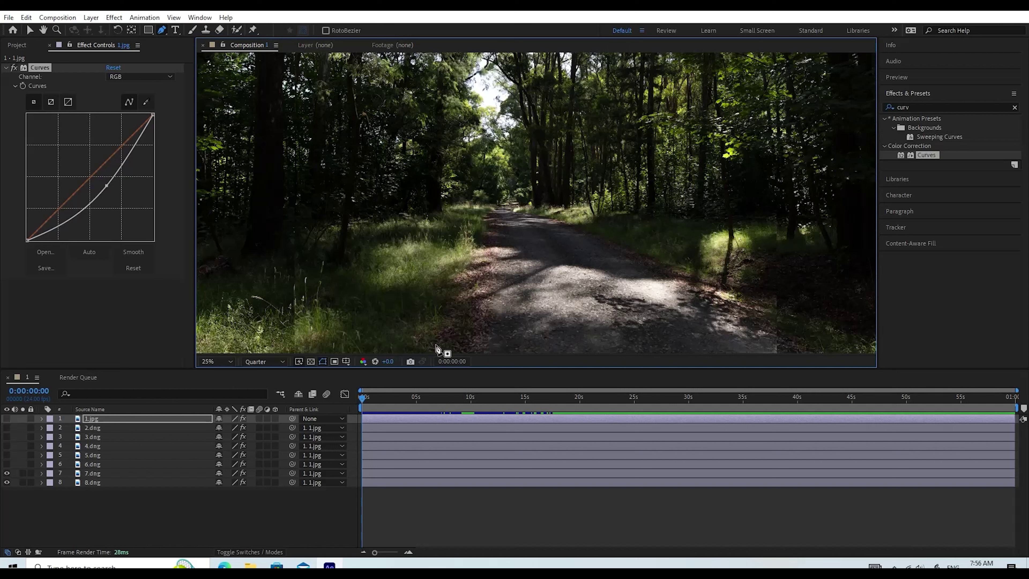
left_click(119, 482)
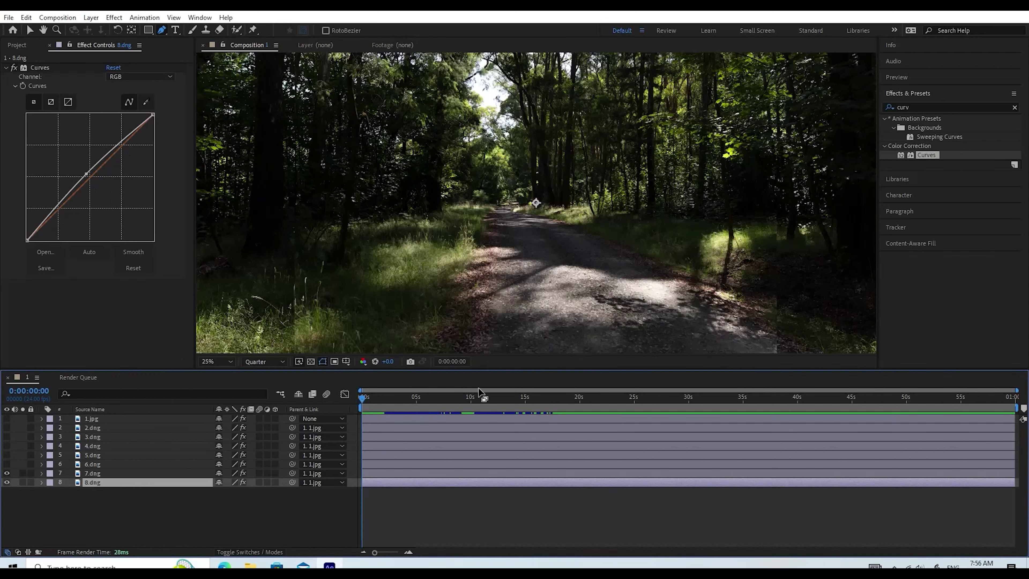
left_click(106, 474)
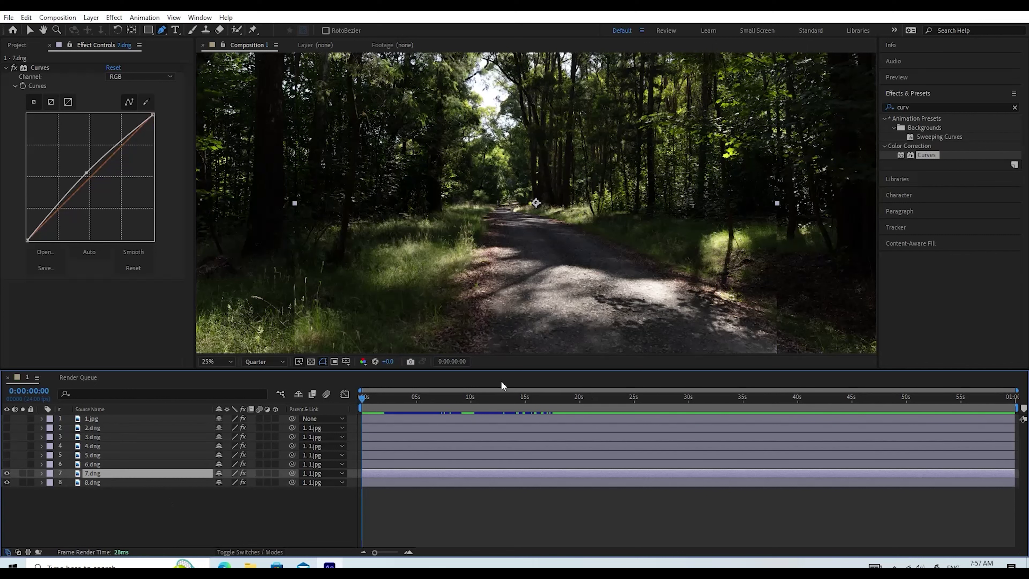
left_click(526, 350)
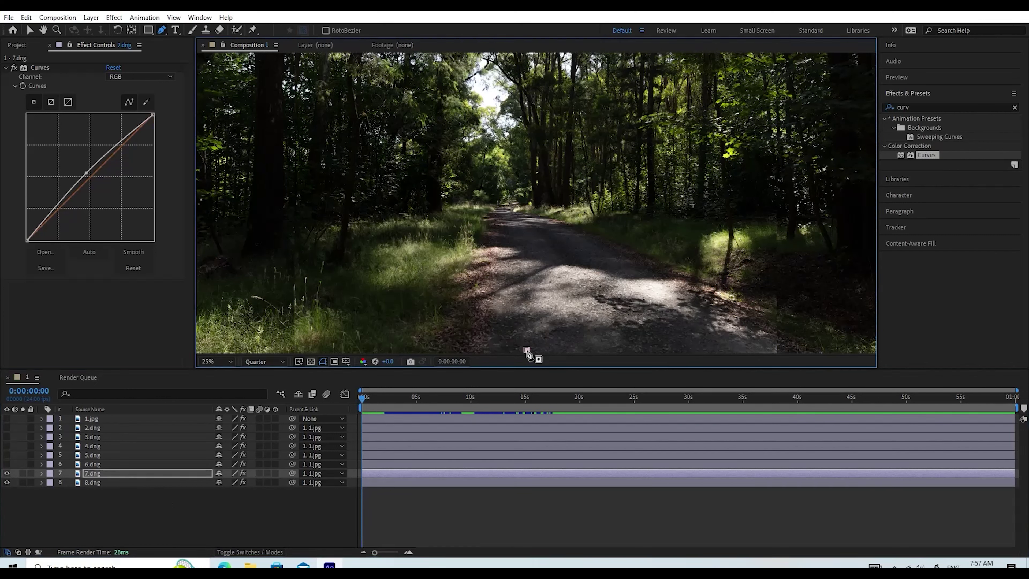
left_click(463, 345)
left_click(376, 337)
left_click(342, 318)
left_click(299, 230)
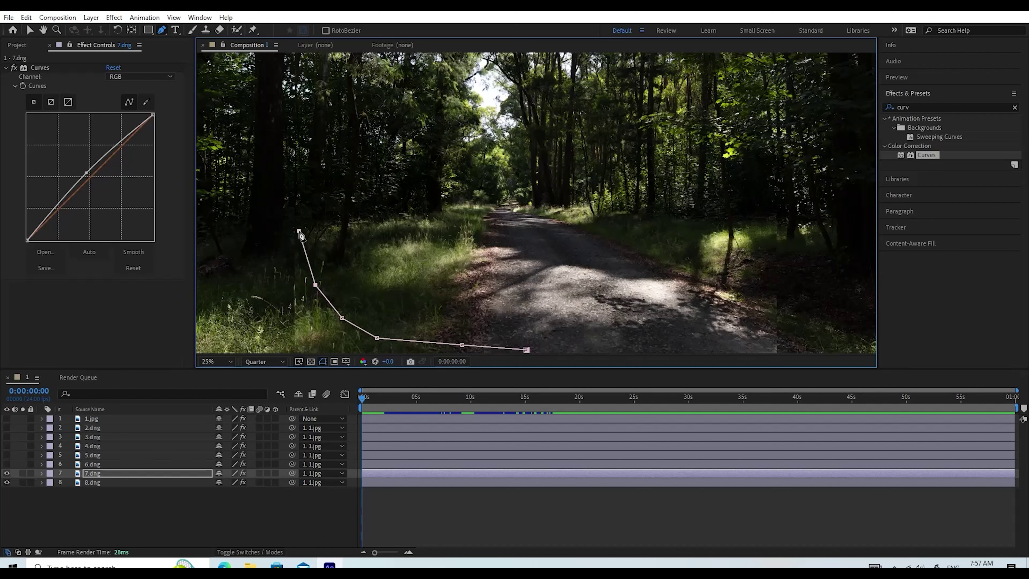
left_click(299, 161)
left_click(305, 104)
left_click(320, 75)
left_click(378, 60)
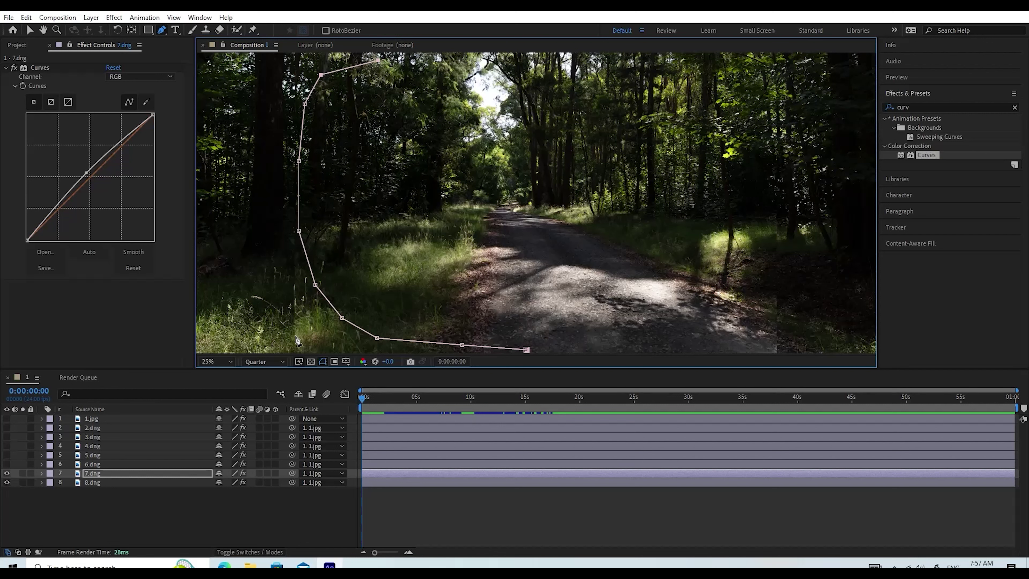
left_click(416, 58)
left_click(538, 63)
left_click(645, 63)
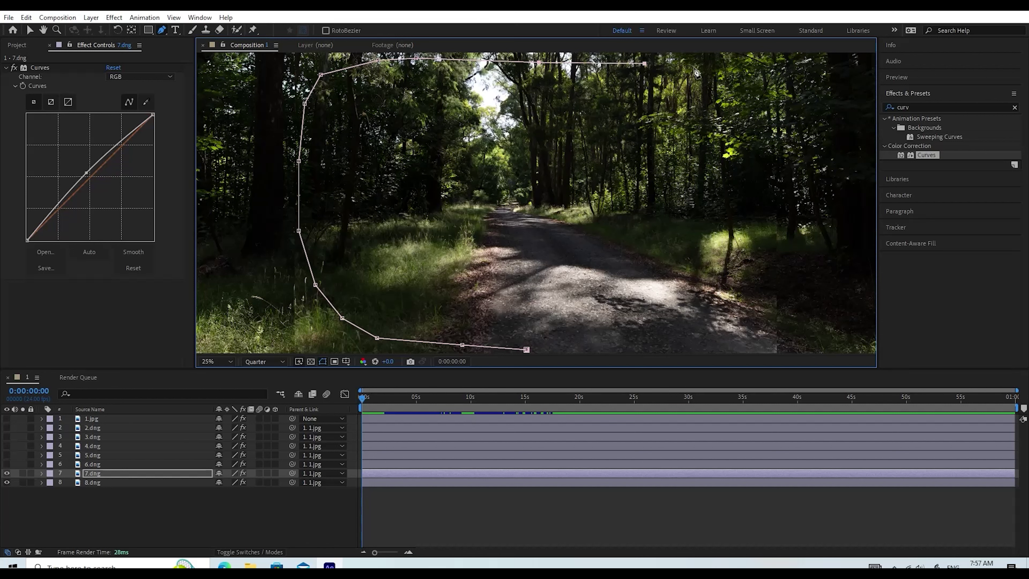
left_click(745, 71)
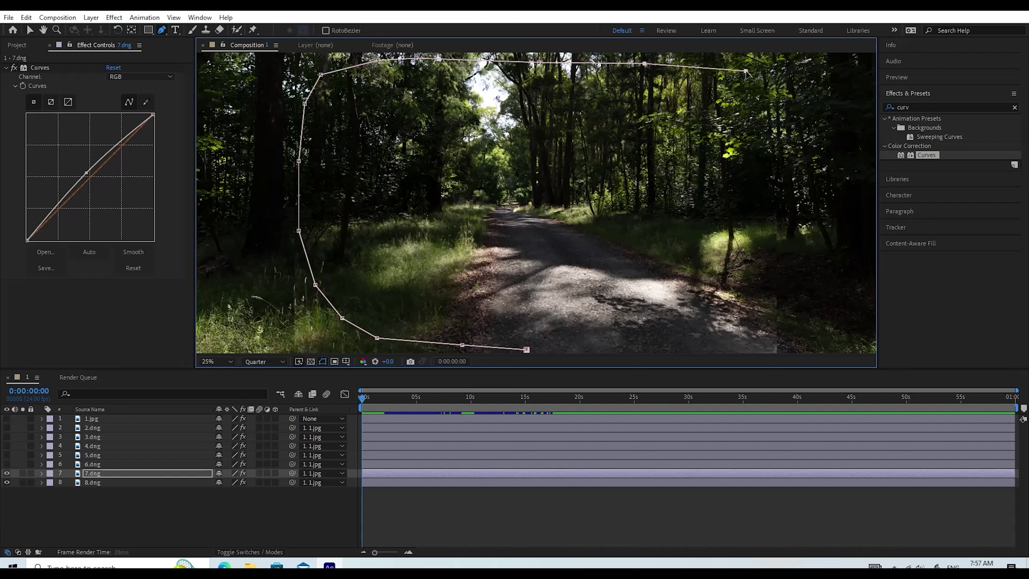
left_click(765, 186)
left_click(759, 279)
left_click(737, 328)
left_click(689, 348)
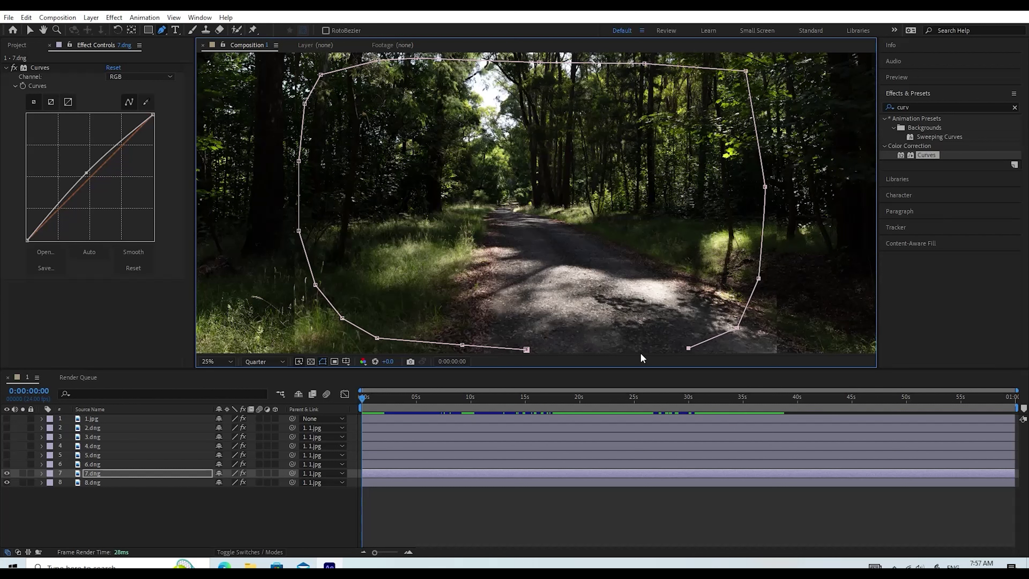
left_click(622, 351)
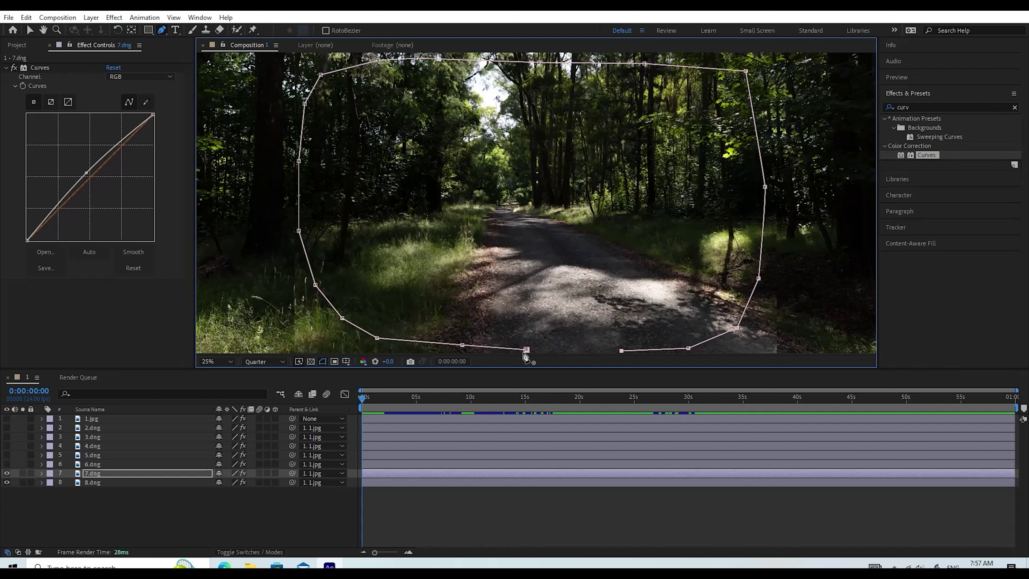
left_click(526, 350)
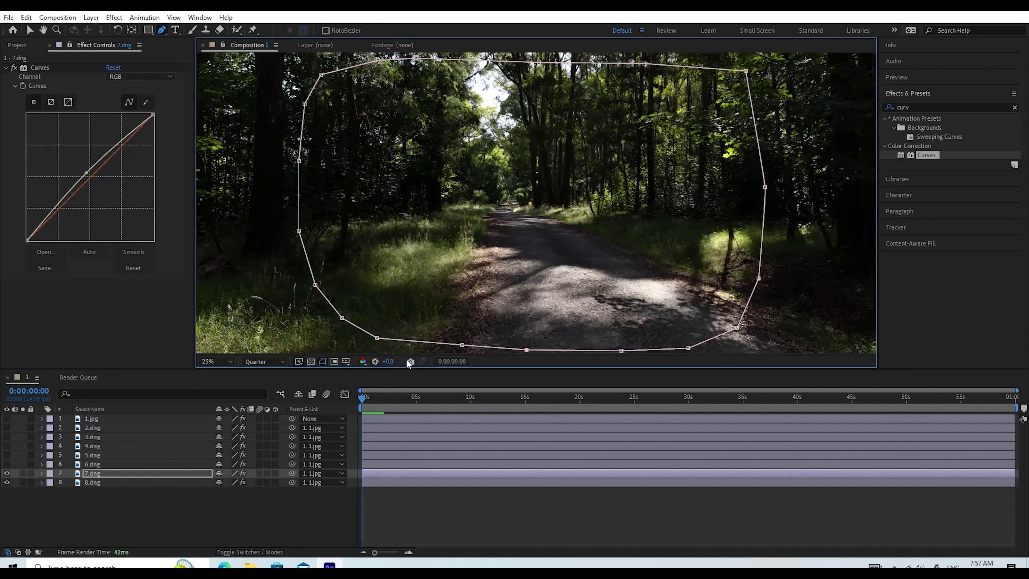
left_click(524, 533)
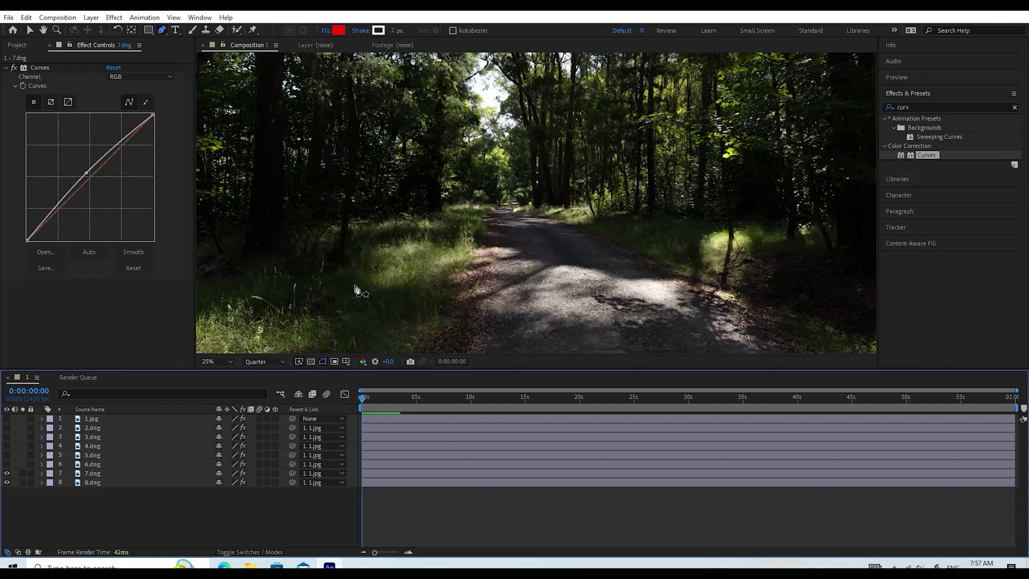
Step: Show layer 6.dng and, at 0:00:07:19, trace a Pen mask on it just inside its visible borders
left_click(7, 464)
left_click_drag(439, 391, 445, 392)
left_click(481, 301)
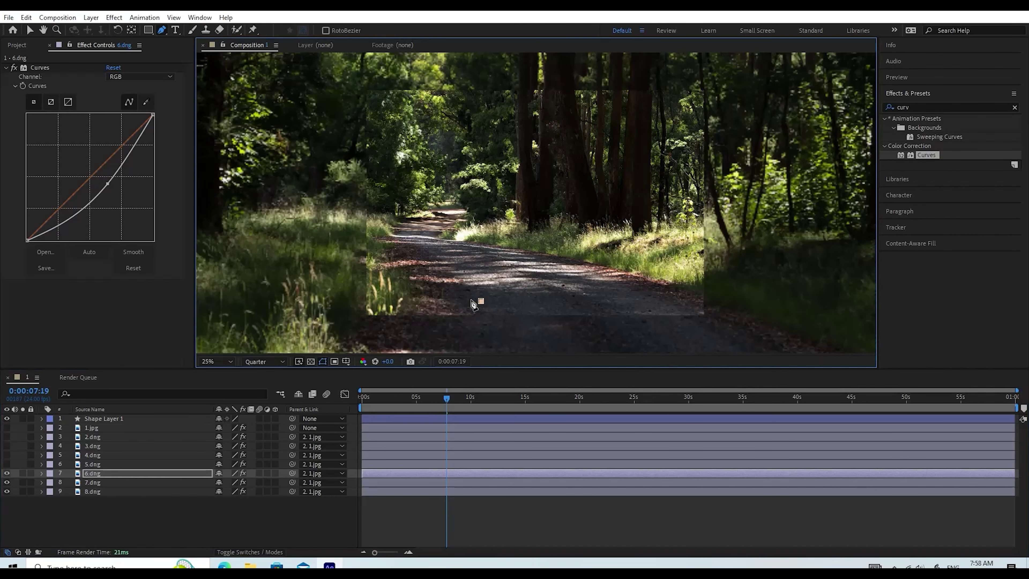
left_click(427, 289)
left_click(389, 255)
left_click(384, 187)
left_click(386, 126)
left_click(451, 103)
left_click(526, 107)
left_click(605, 106)
left_click(675, 122)
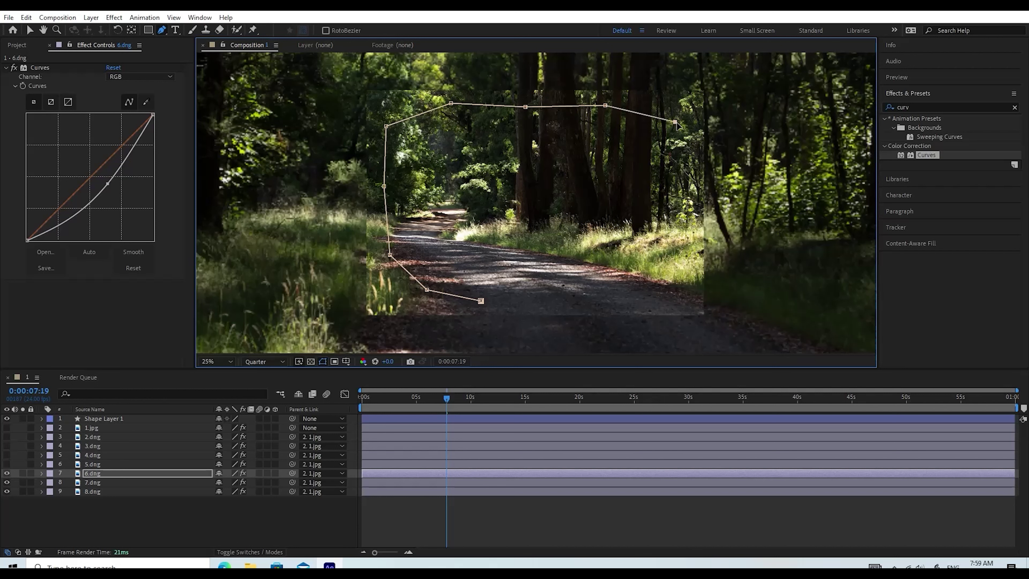
left_click_drag(682, 188, 688, 199)
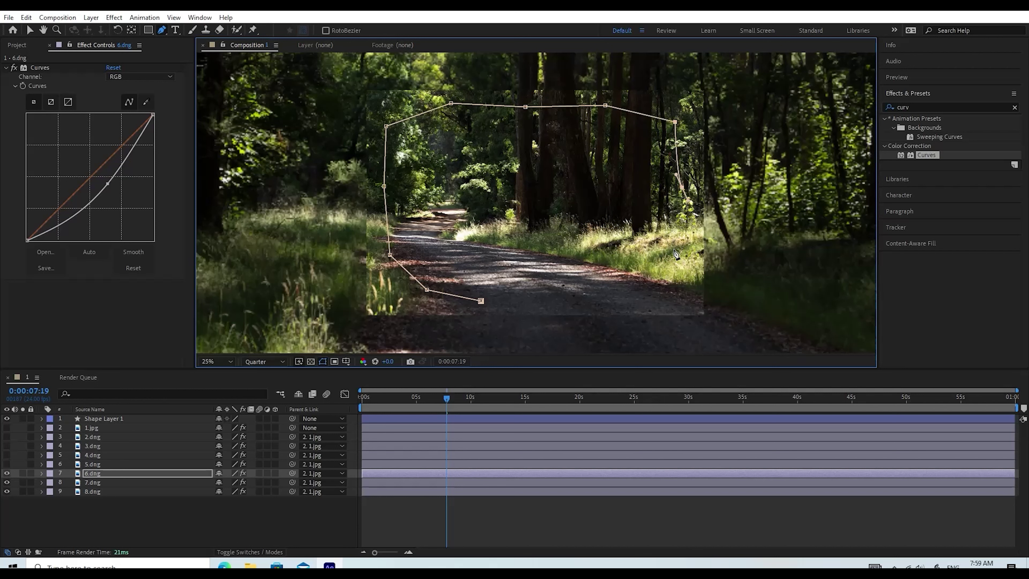
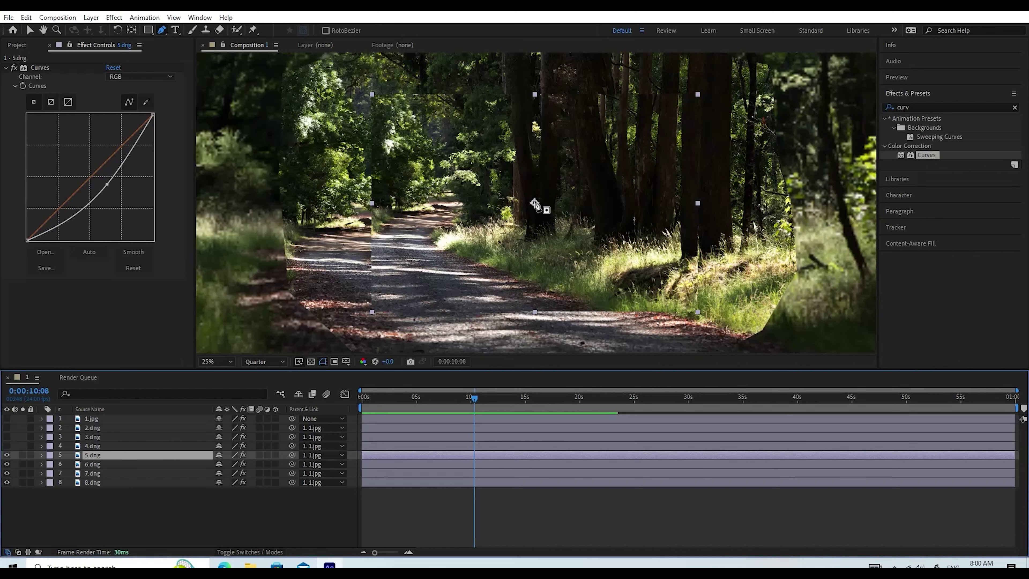
Step: Draw a closed Pen mask on layer 5.dng at 0:00:10:08, following the road's grassy edge and enclosing the central tree trunks
left_click(600, 308)
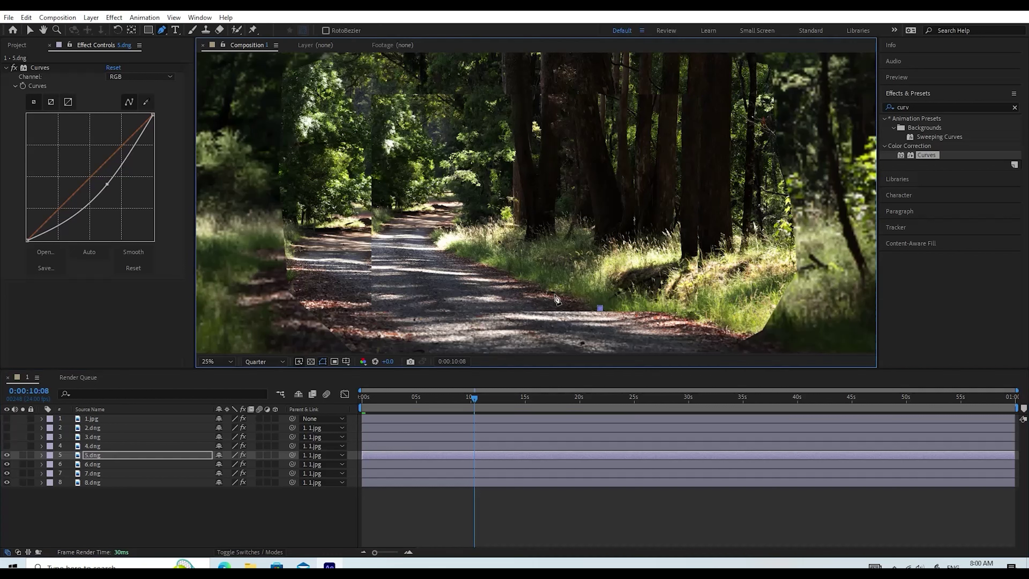
left_click(537, 285)
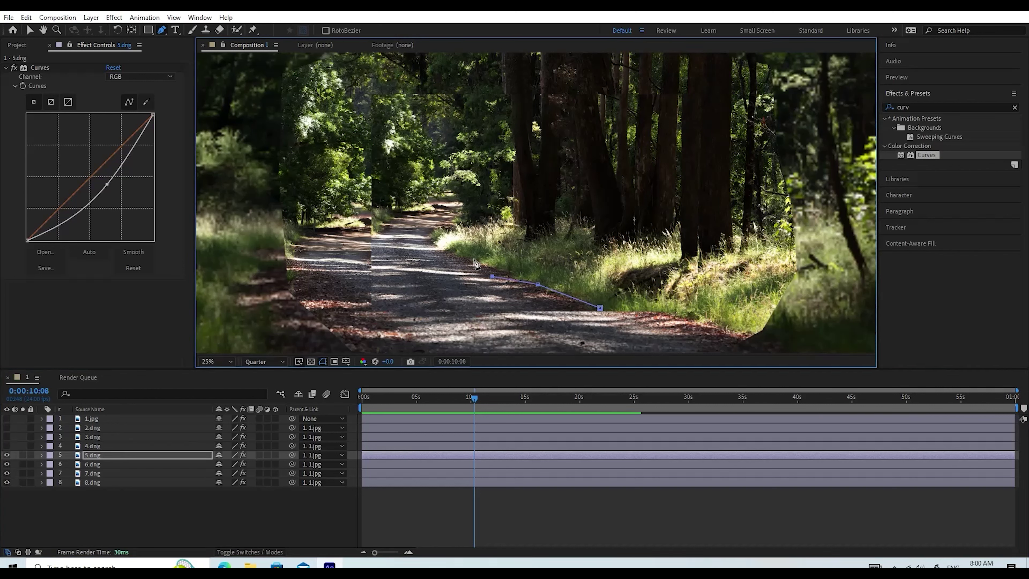
left_click(440, 244)
left_click(475, 173)
left_click(496, 124)
left_click(526, 99)
left_click(582, 117)
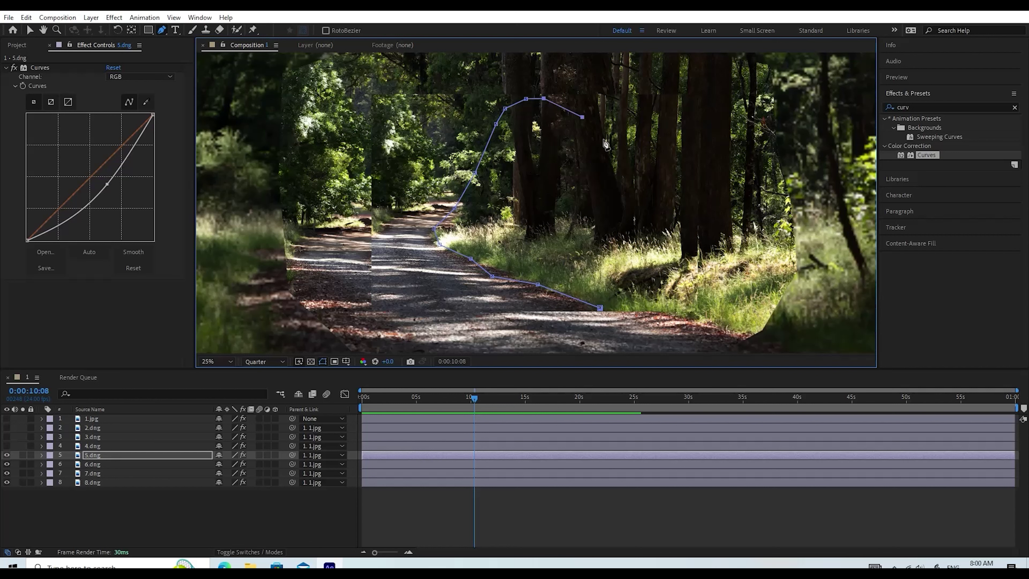
left_click(612, 138)
left_click(667, 147)
left_click(692, 168)
left_click_drag(692, 168, 690, 175)
left_click(697, 212)
left_click(682, 261)
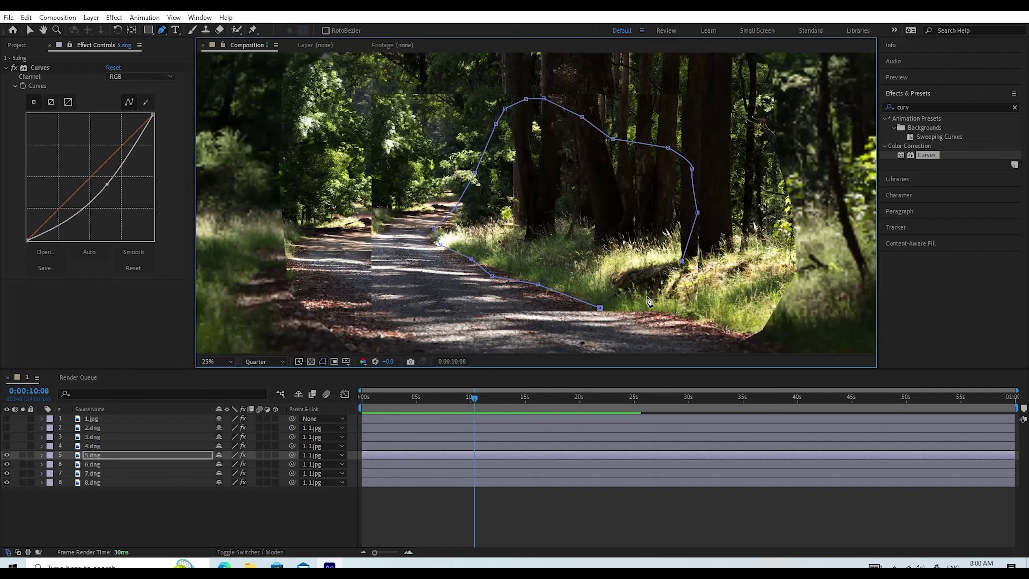
left_click(600, 308)
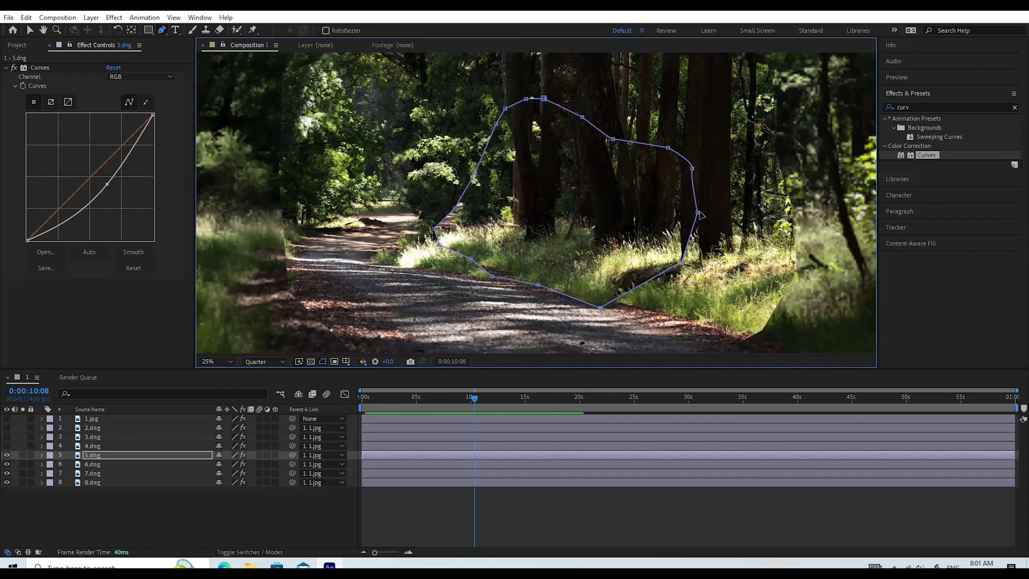
Step: Reshape the 5.dng mask by pulling its right-hand, lower and roadside points inward so its edges blend with the surrounding trees and grass
left_click_drag(697, 213, 680, 218)
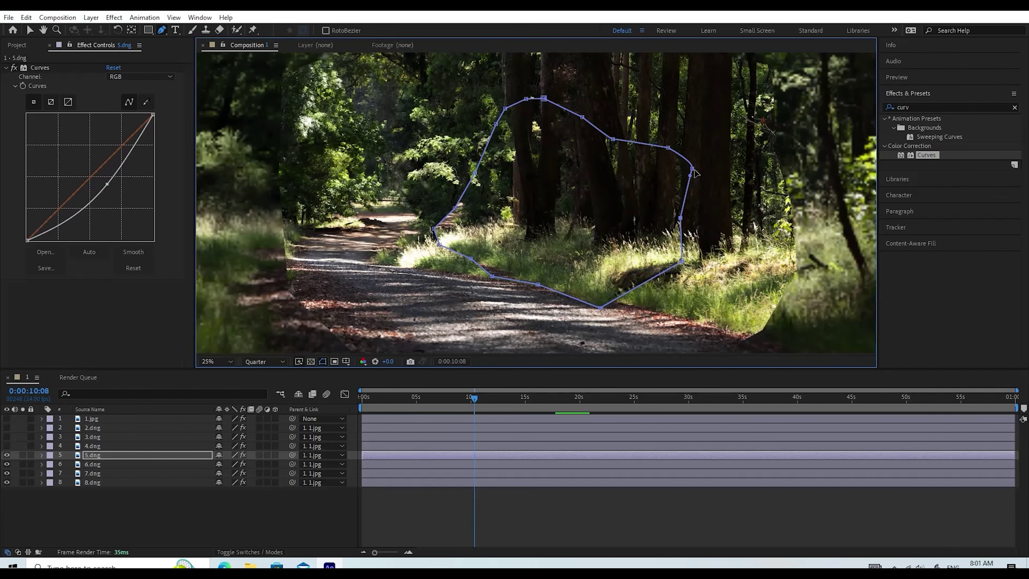
left_click_drag(691, 169, 676, 171)
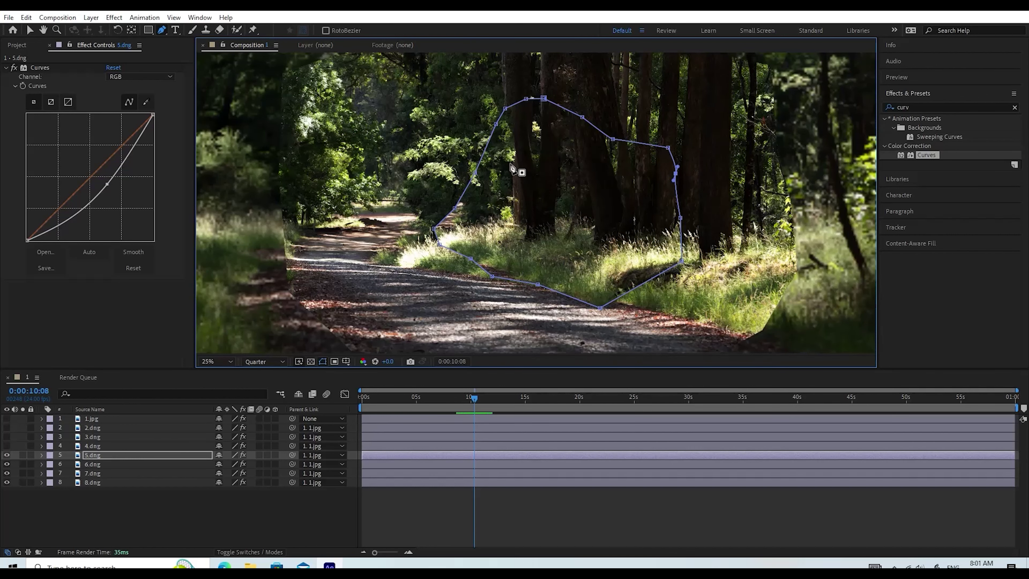
left_click_drag(496, 126, 511, 131)
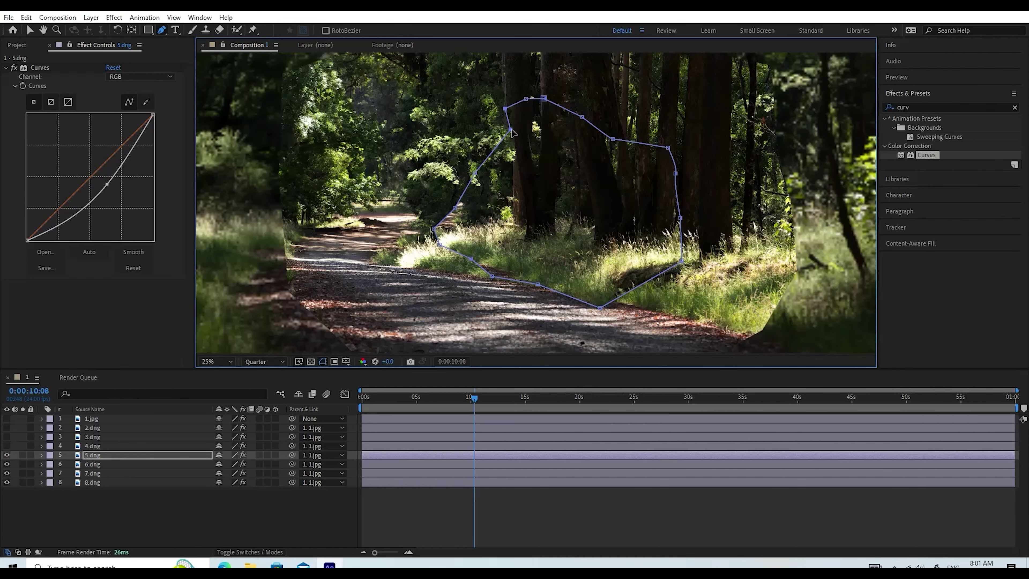
left_click_drag(511, 131, 497, 133)
left_click_drag(599, 306, 602, 292)
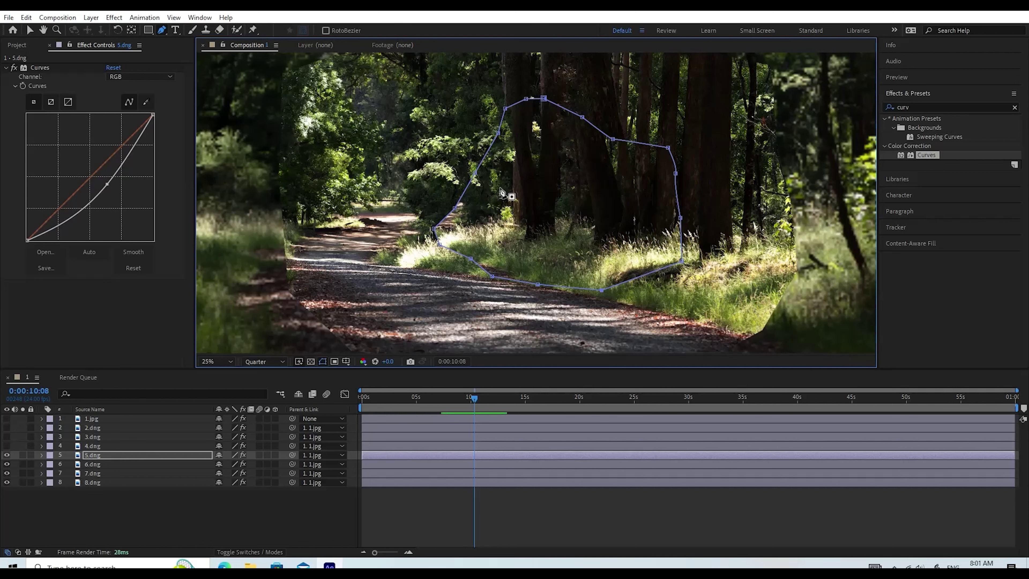
left_click_drag(433, 229, 467, 239)
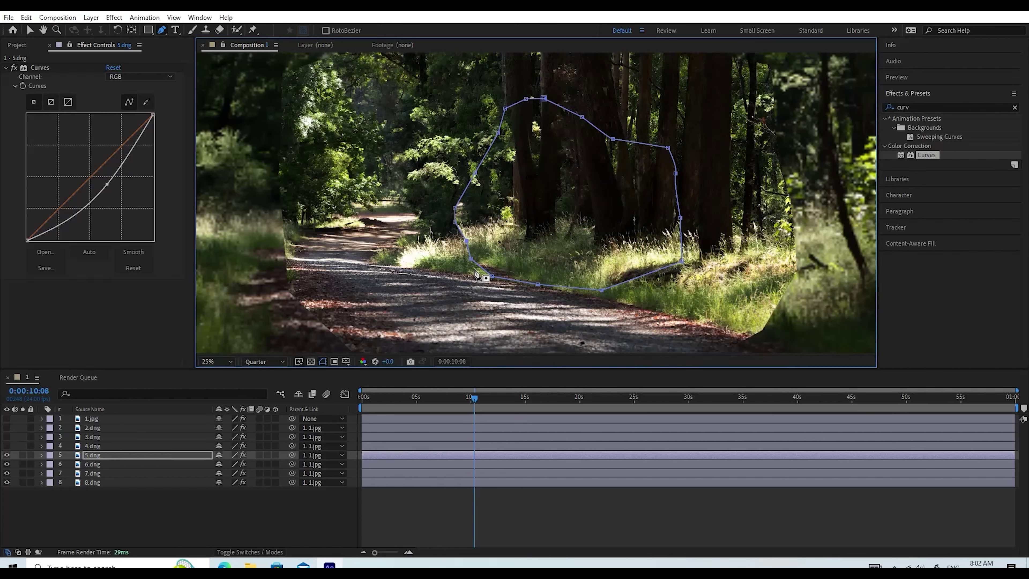
left_click_drag(466, 243, 463, 247)
Step: Show layer 4.dng and, at 0:00:14:17, draw a closed Pen mask around the central tree trunk and the grass at its base
left_click(94, 442)
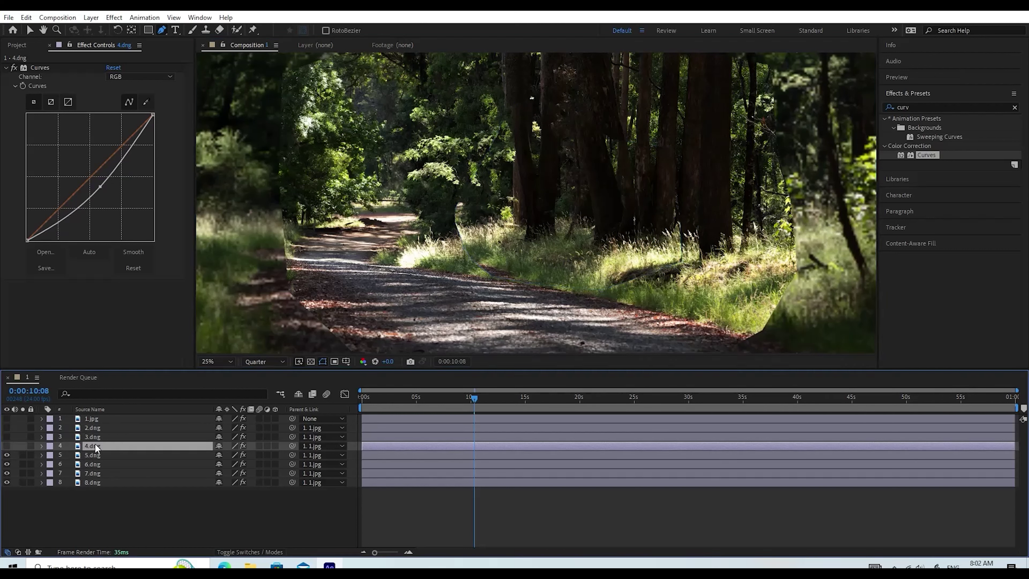
left_click(7, 445)
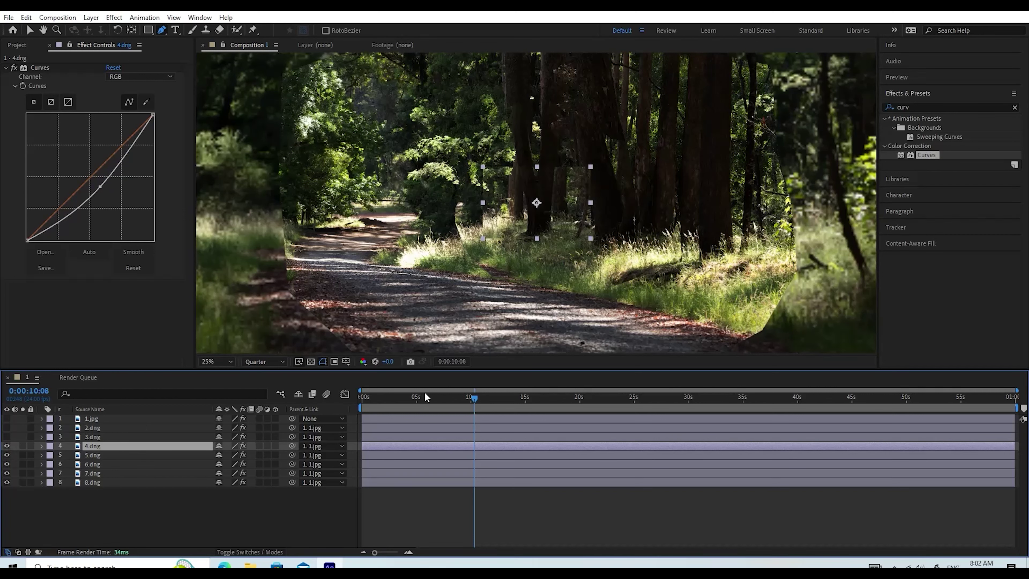
left_click_drag(475, 399, 523, 410)
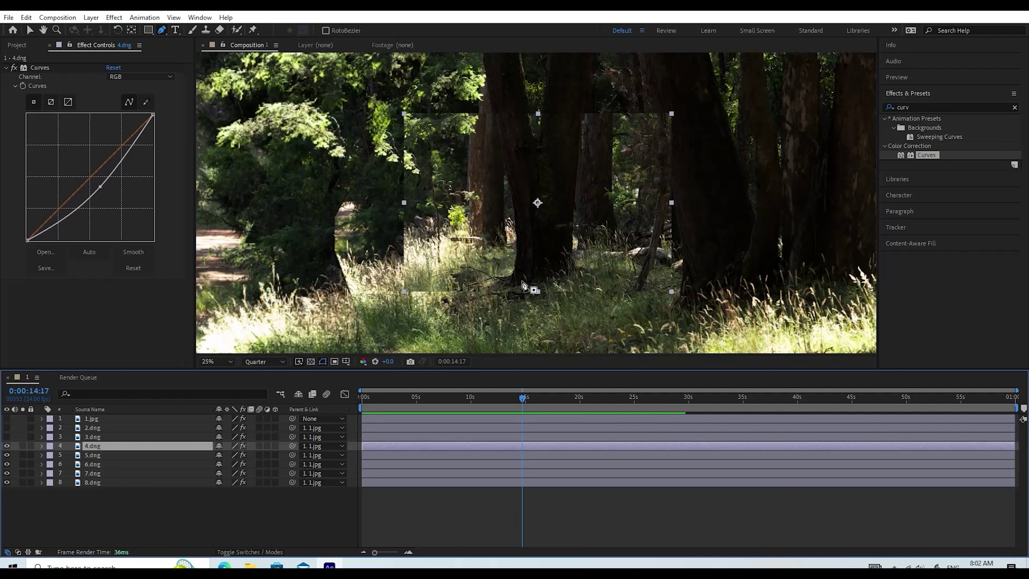
left_click(501, 288)
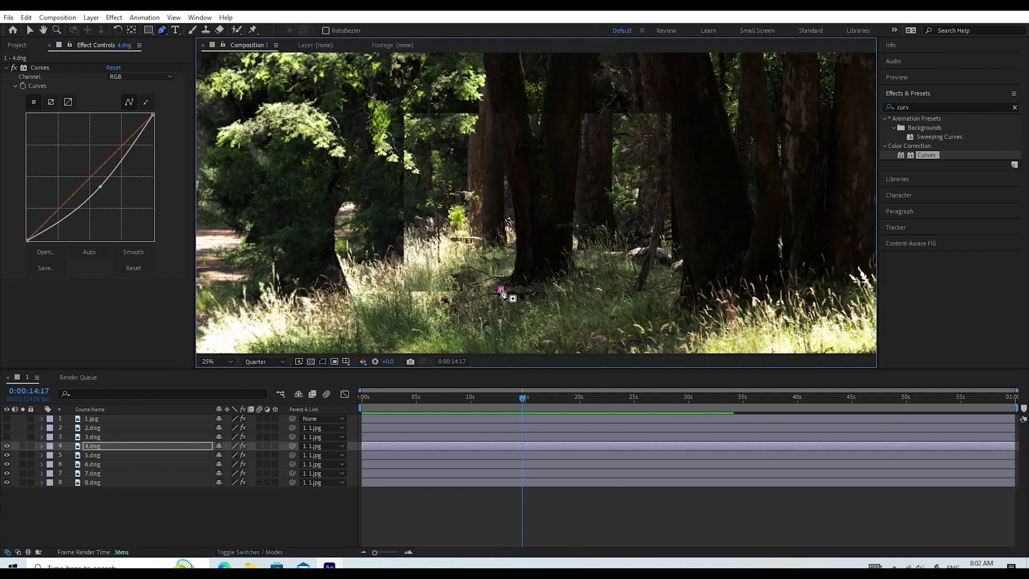
left_click(478, 270)
left_click(484, 197)
left_click(486, 166)
left_click(489, 134)
left_click(494, 118)
left_click(527, 114)
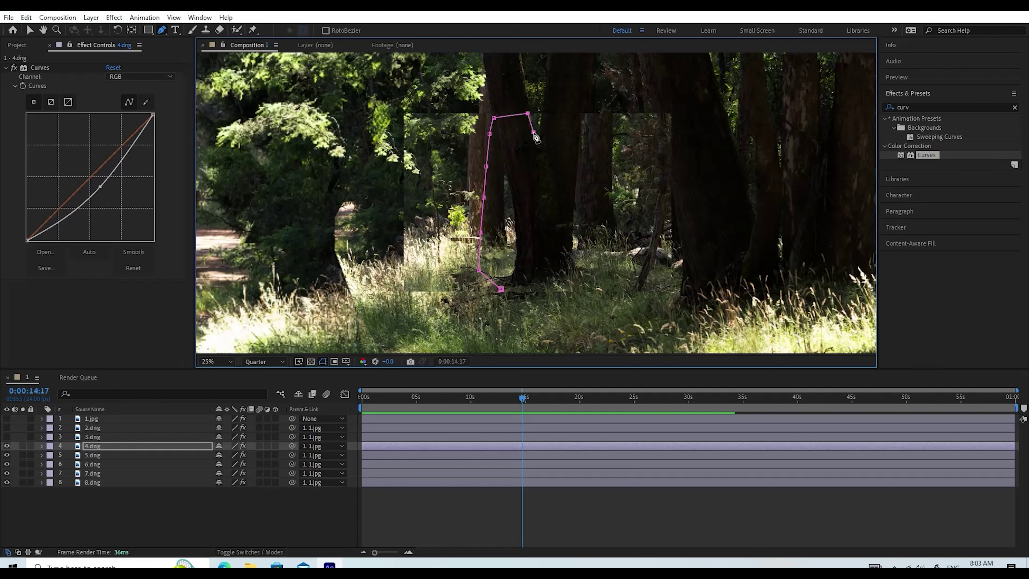
left_click(587, 115)
left_click(585, 178)
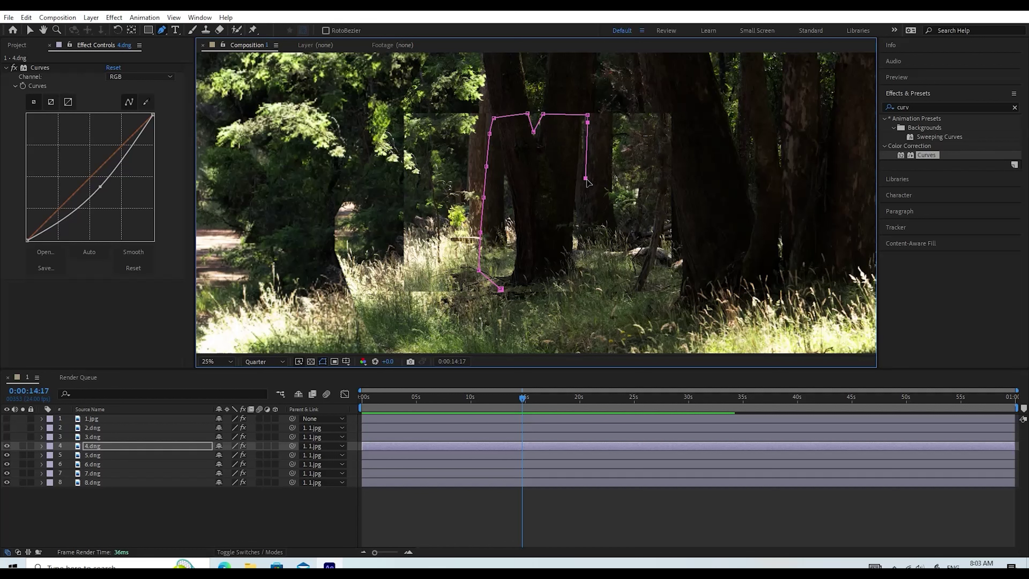
left_click(591, 208)
left_click(626, 243)
left_click(639, 259)
left_click(621, 286)
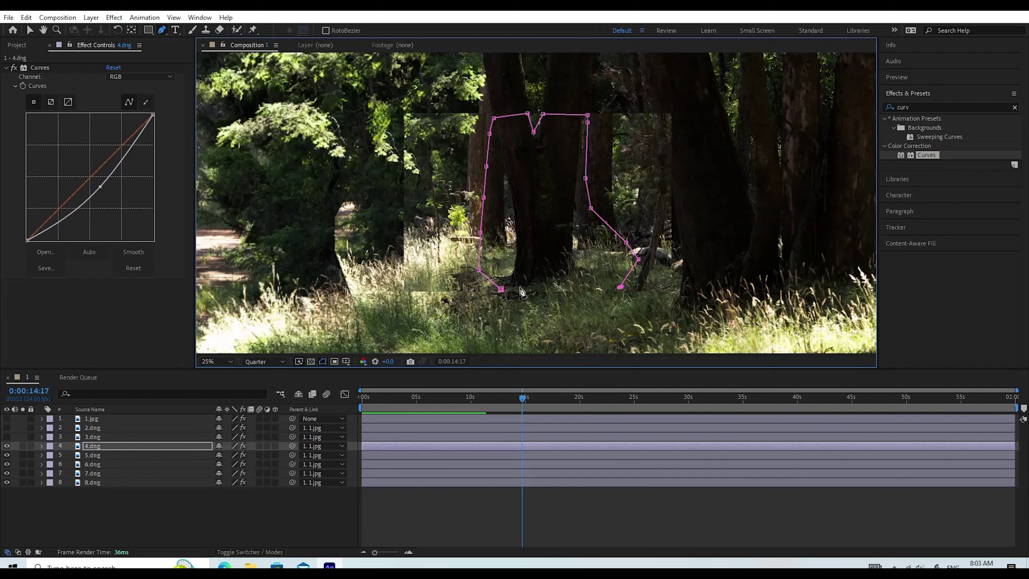
left_click(501, 289)
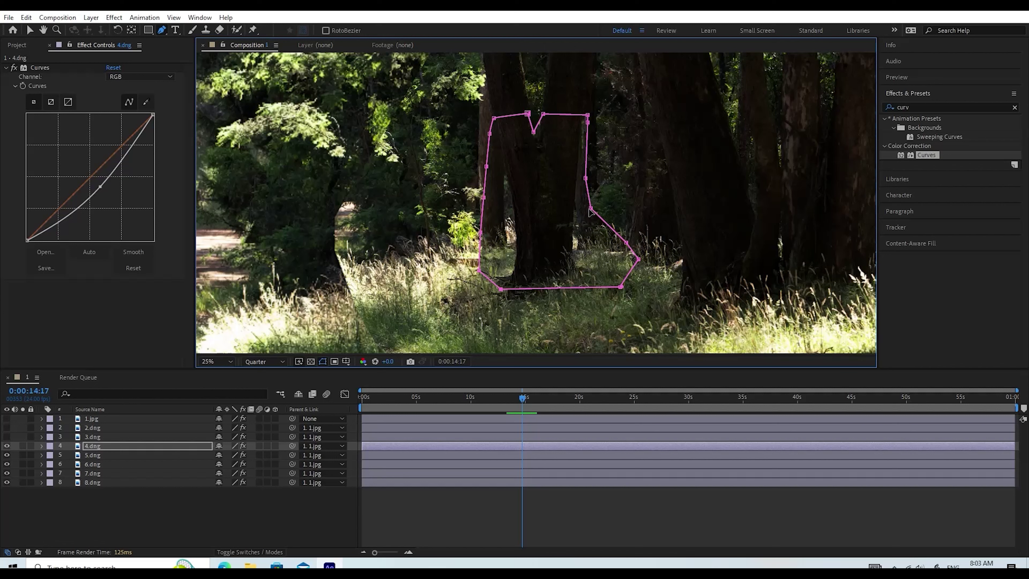
Step: Pull the 4.dng mask's points along the trunk's right-hand edge inward, closer to the bark
left_click_drag(589, 209, 584, 179)
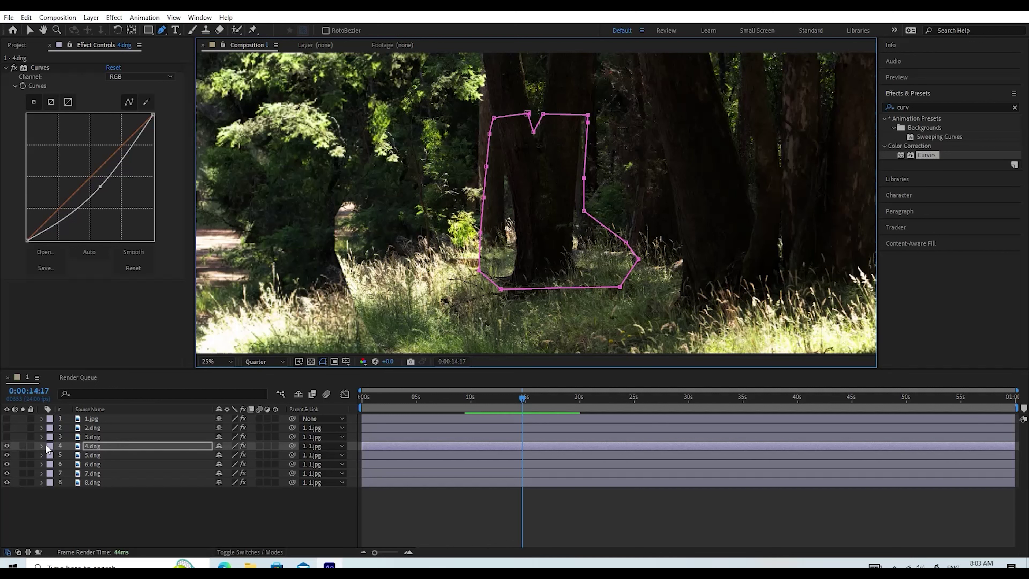
Step: Show layer 3.dng and, at 0:00:18:02, draw a closed Pen mask on it following both edges of the central tree trunk
left_click(7, 436)
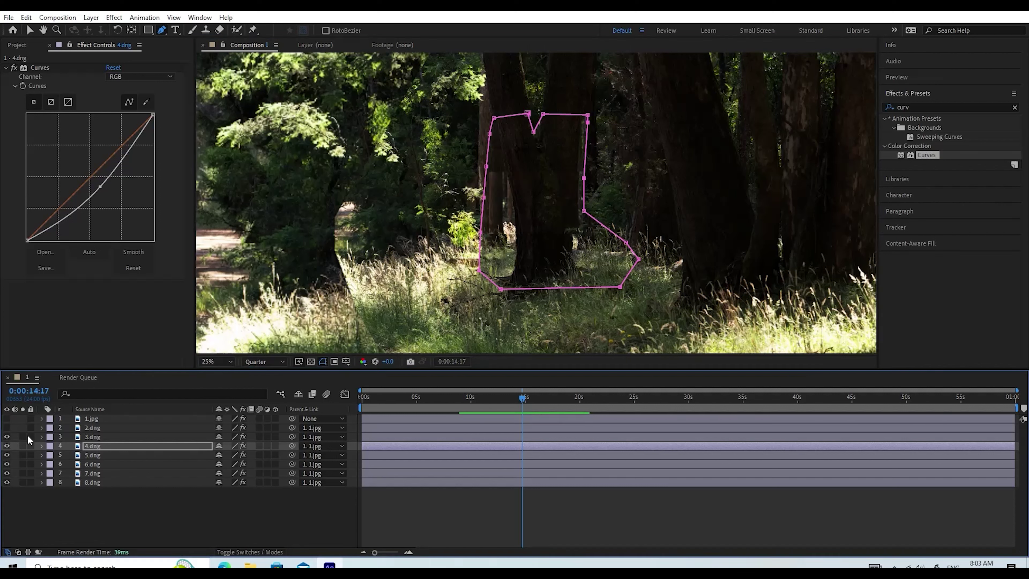
left_click(91, 438)
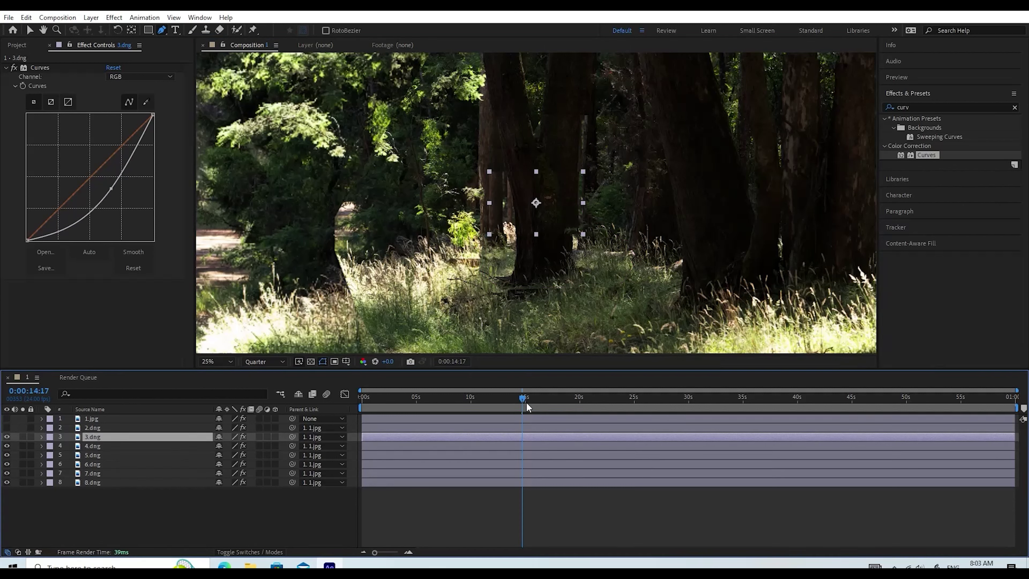
left_click_drag(523, 400, 557, 388)
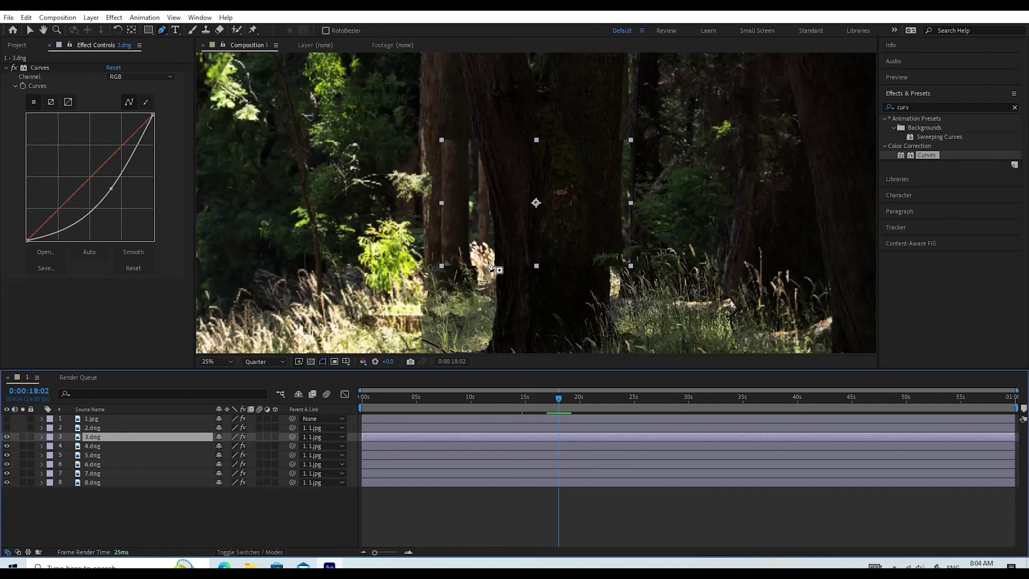
left_click(536, 263)
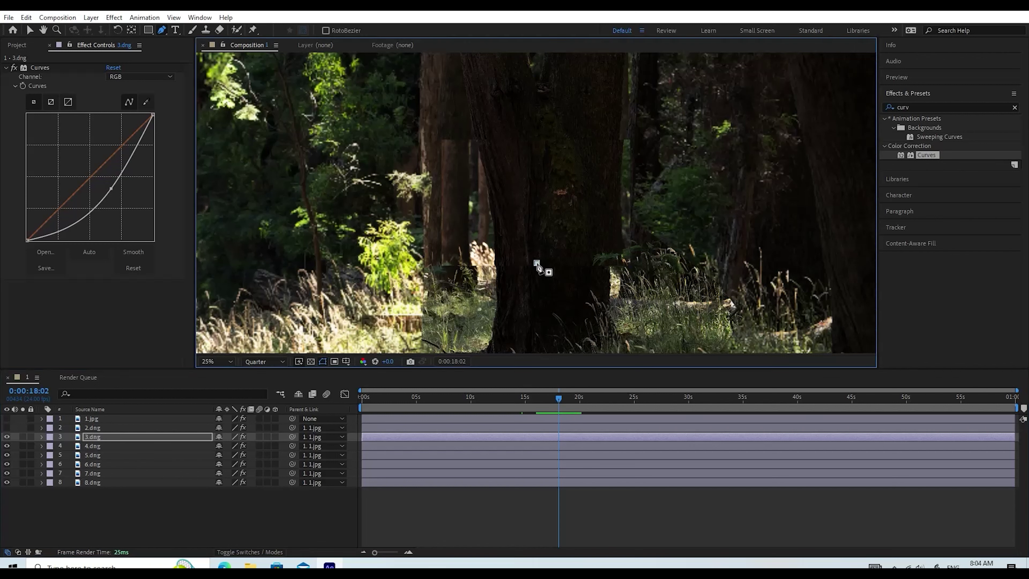
left_click(505, 264)
left_click(485, 189)
left_click(621, 143)
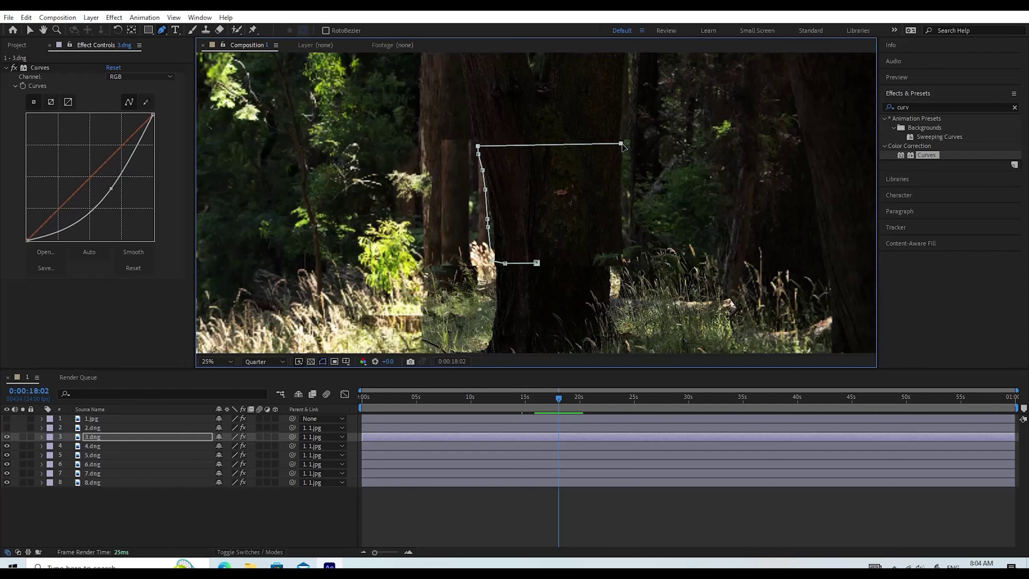
left_click(619, 180)
left_click(620, 211)
left_click(618, 239)
left_click(611, 264)
left_click(536, 262)
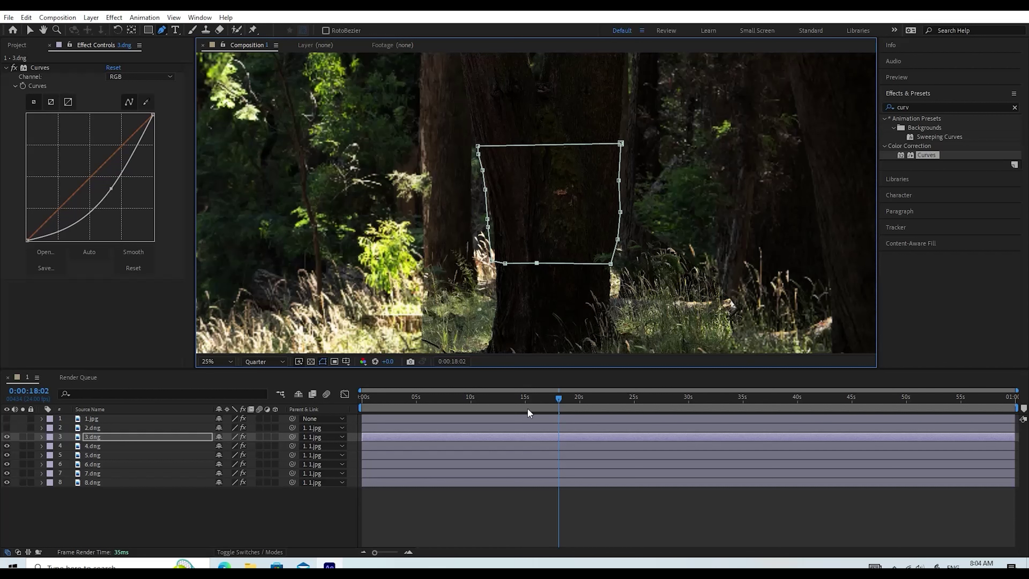
left_click(488, 526)
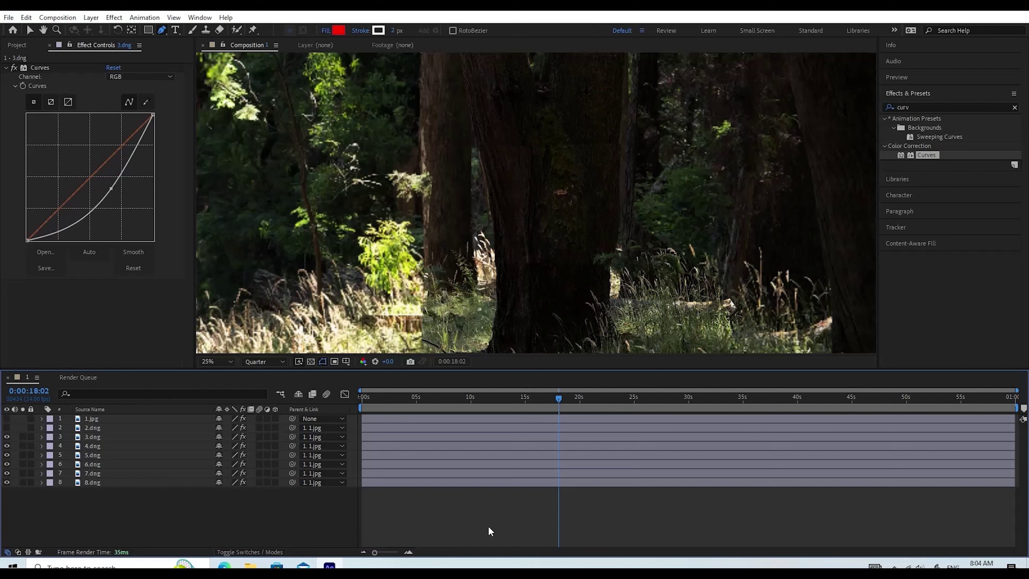
Step: Reshape the 3.dng mask by pulling its right-hand side and upper-right corner points inward onto the trunk
left_click(97, 437)
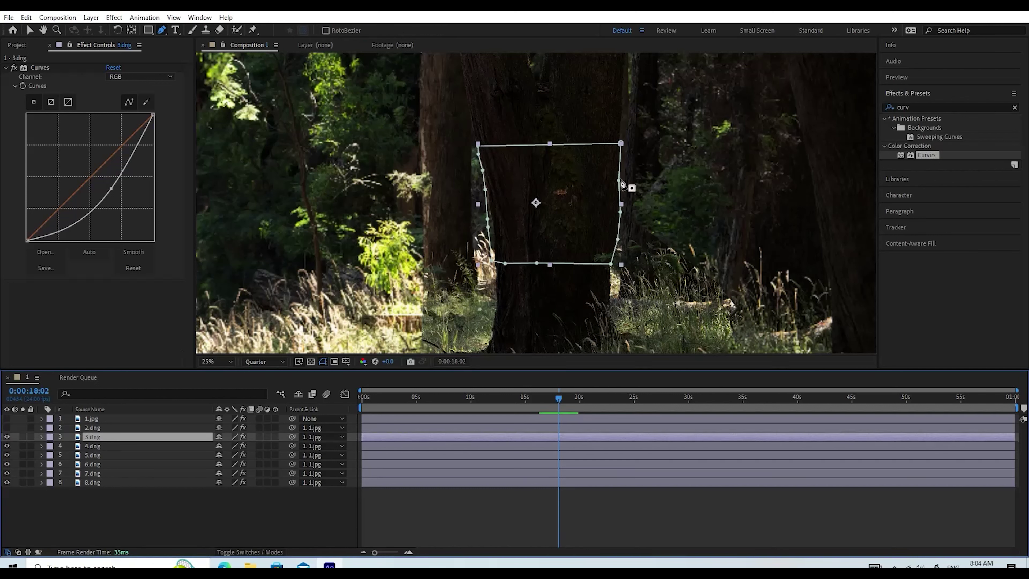
left_click_drag(619, 213, 613, 240)
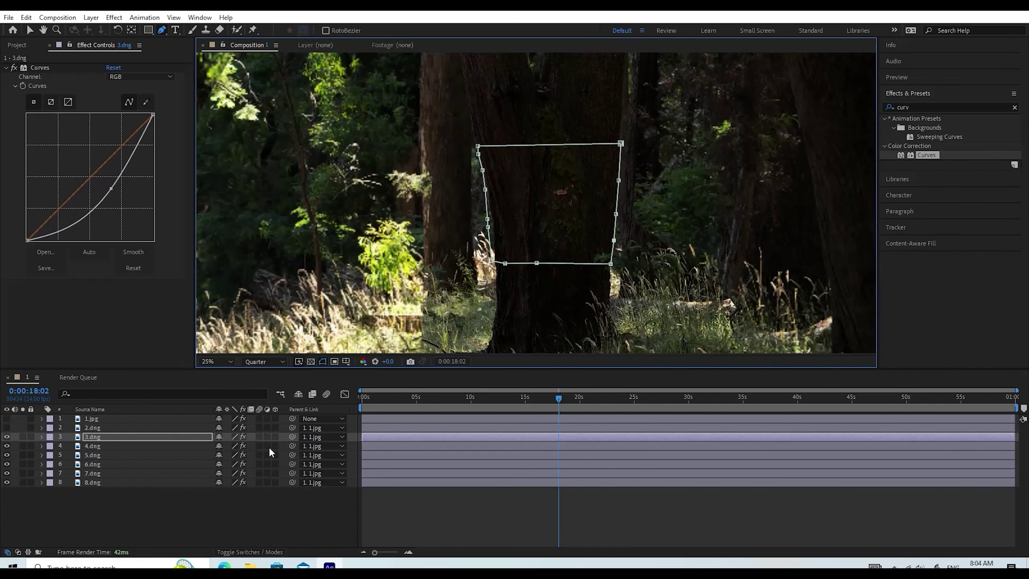
left_click(427, 526)
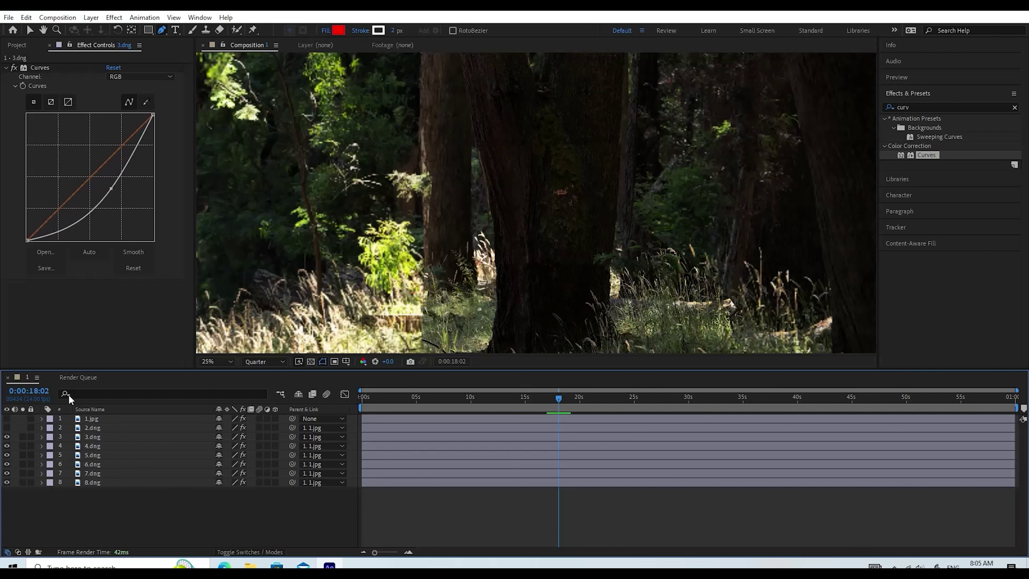
left_click(89, 438)
key("ctrl+t")
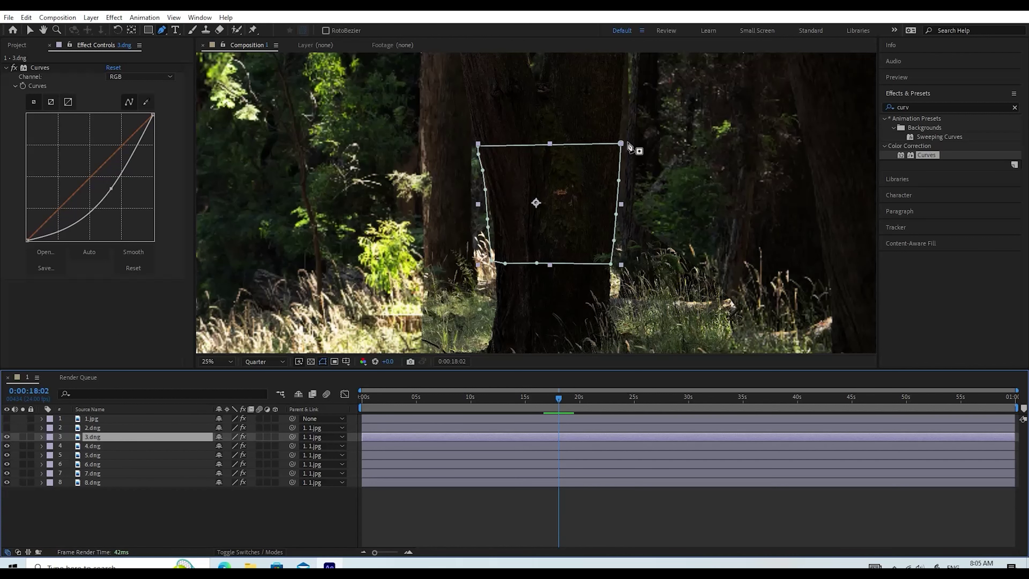
left_click_drag(621, 144, 614, 146)
key("Return")
left_click(492, 529)
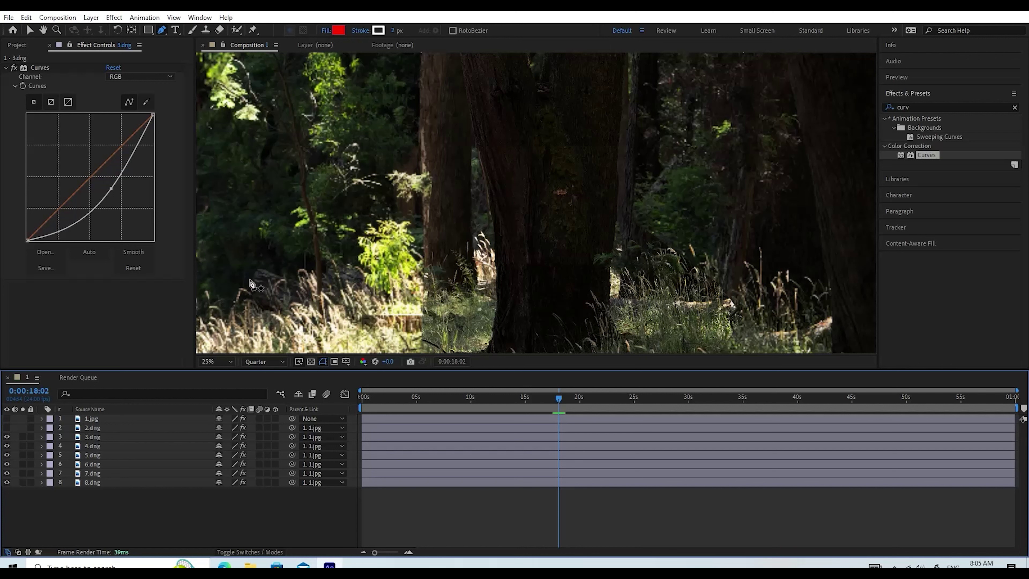
Step: Show layer 2.dng and, at 0:00:28:05, draw a closed rounded Pen mask on the bark, excluding the photo's borders and the orange splintered wood
left_click(89, 427)
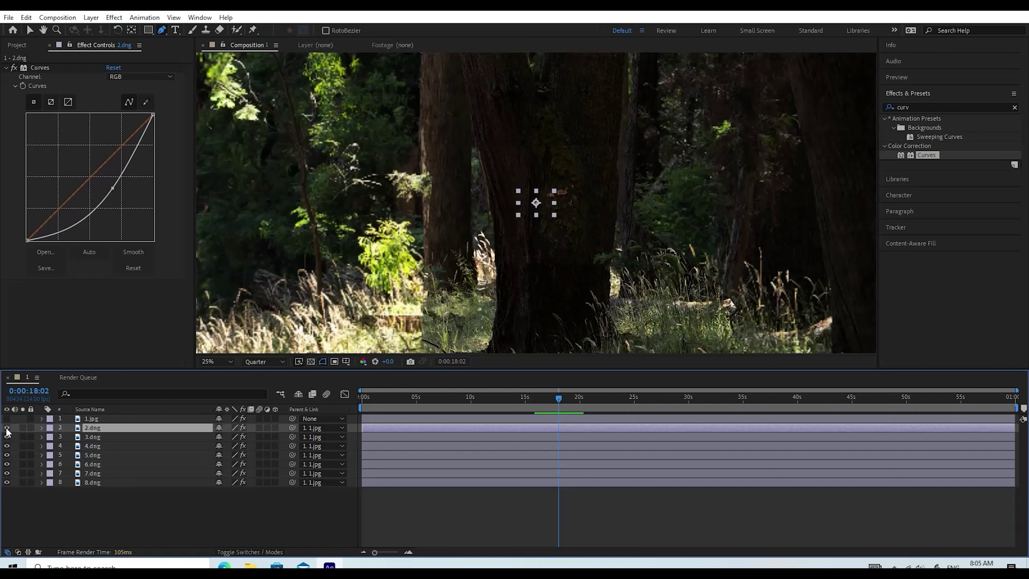
left_click_drag(559, 398, 672, 404)
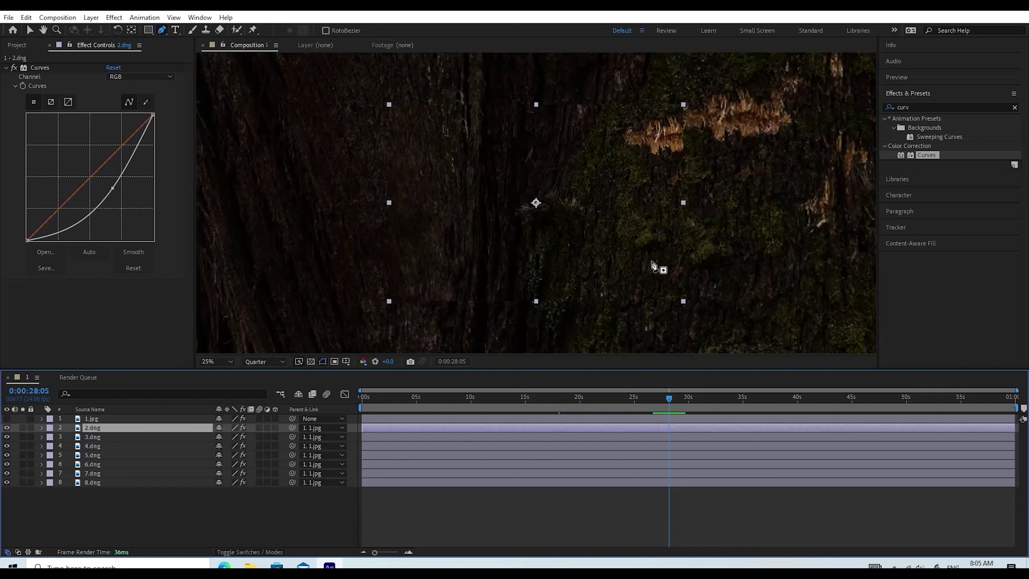
left_click(658, 252)
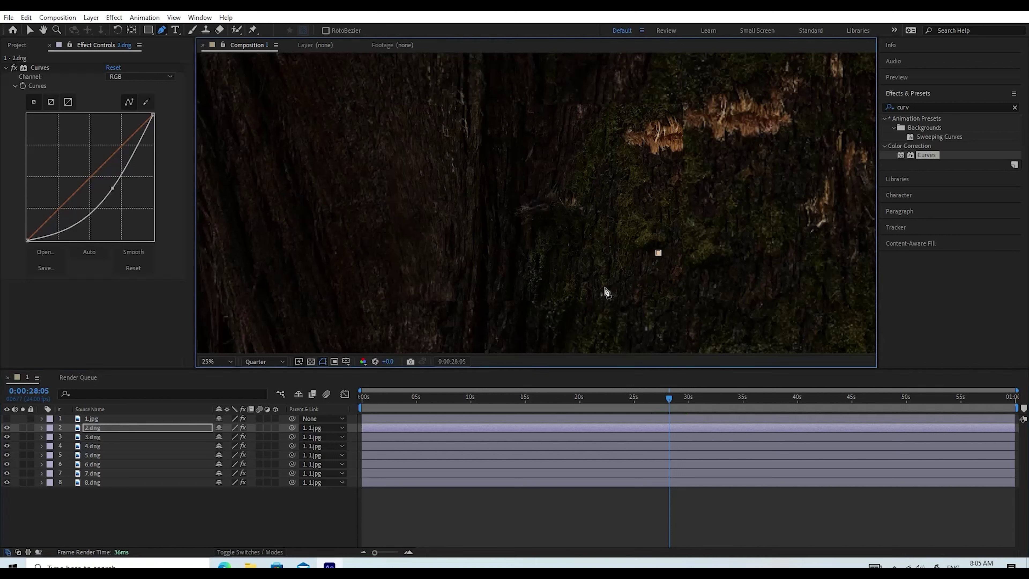
left_click(567, 286)
left_click(513, 280)
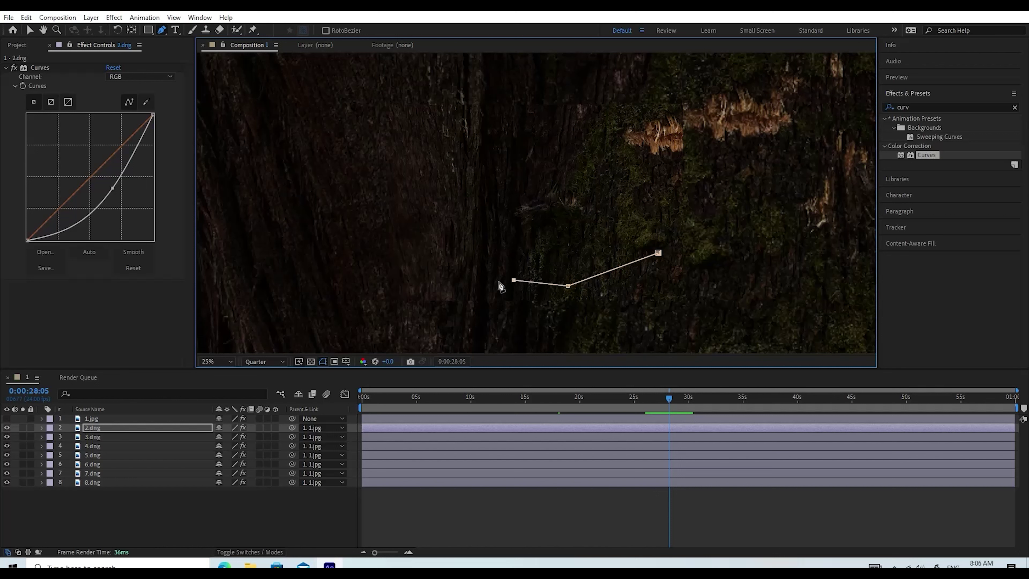
left_click(441, 242)
left_click(424, 185)
left_click(441, 145)
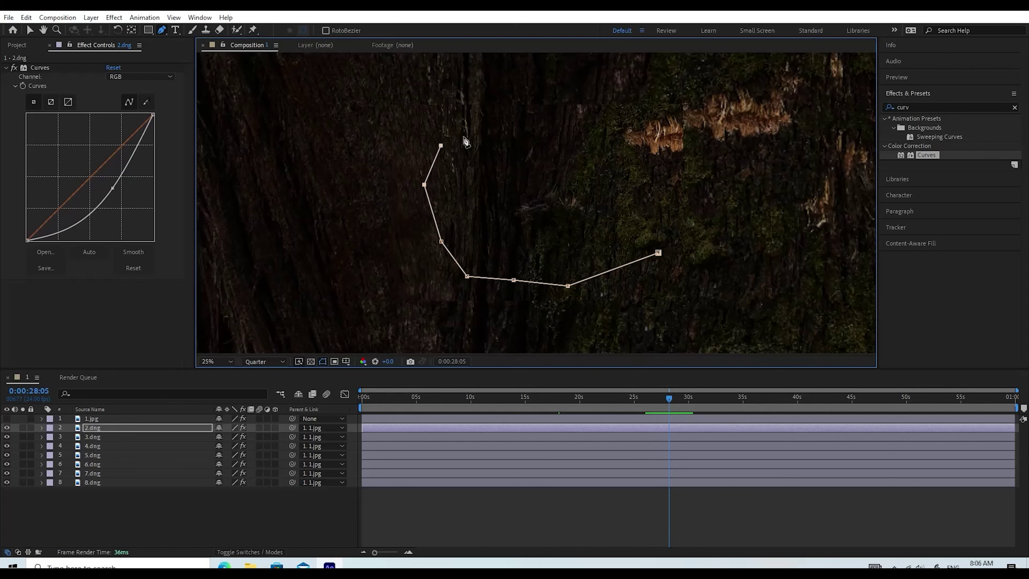
left_click(480, 122)
left_click(536, 114)
left_click(598, 122)
left_click(624, 149)
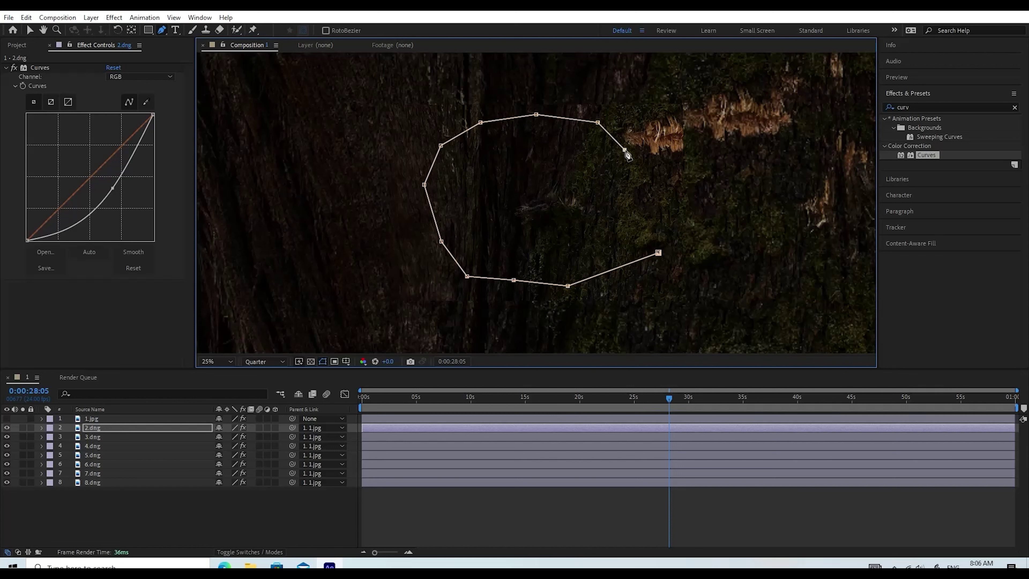
left_click(670, 173)
left_click(658, 252)
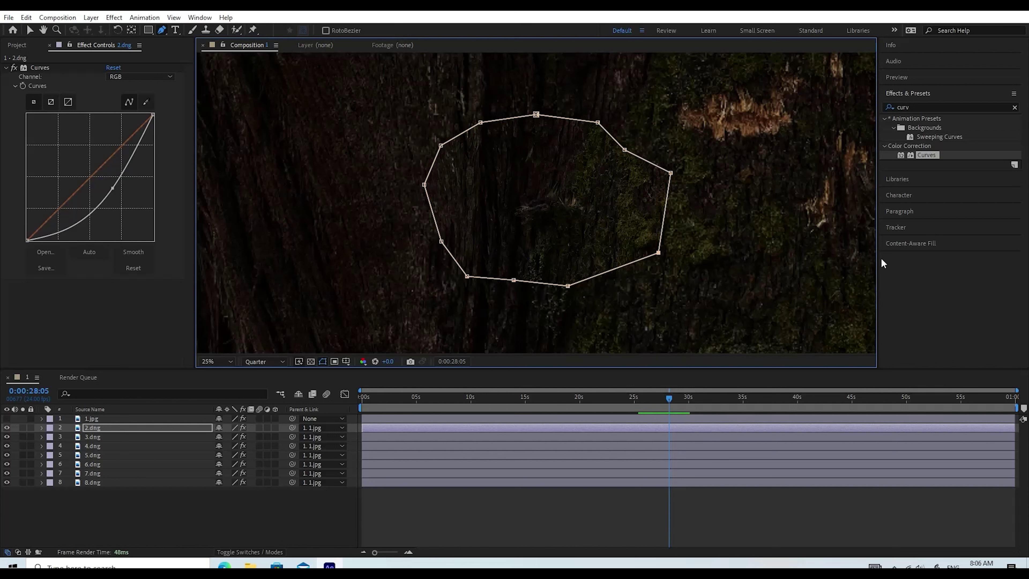
left_click(543, 521)
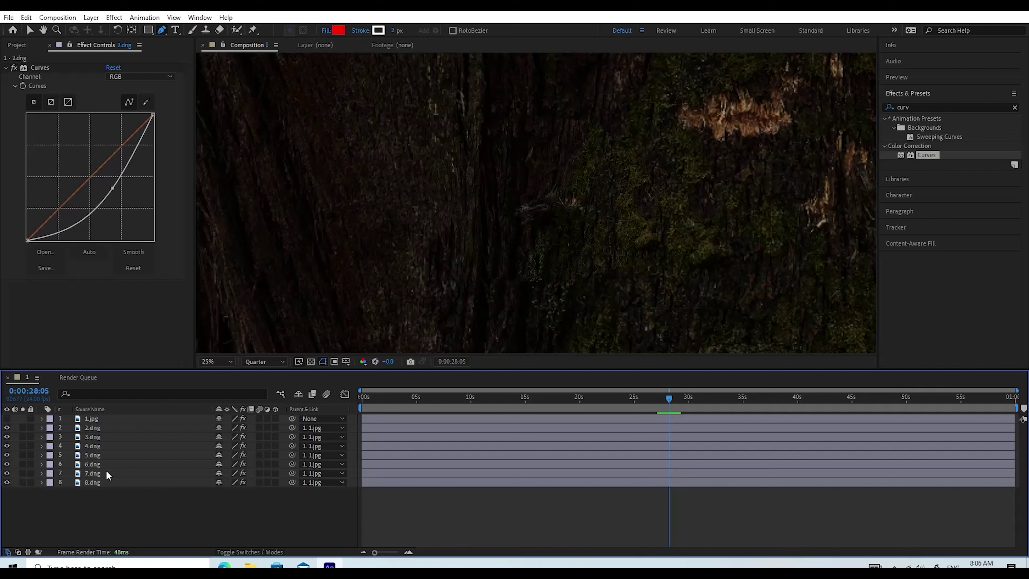
Step: Show layer 1.jpg and, at 0:00:42:02, draw a closed Pen mask around the beetle just inside the photo's borders, cutting off the lower corners
left_click(95, 416)
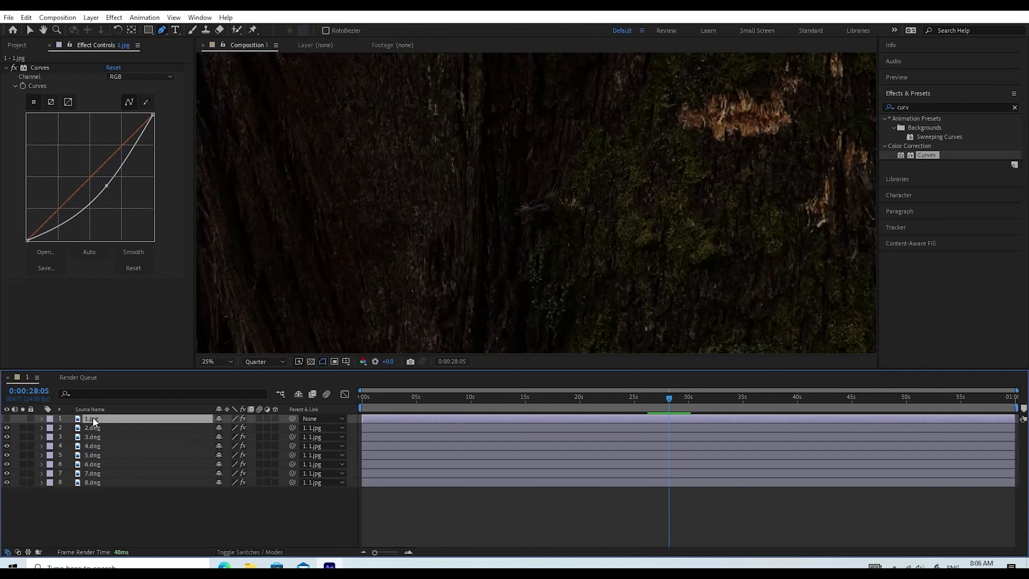
left_click(6, 418)
left_click_drag(670, 399, 821, 394)
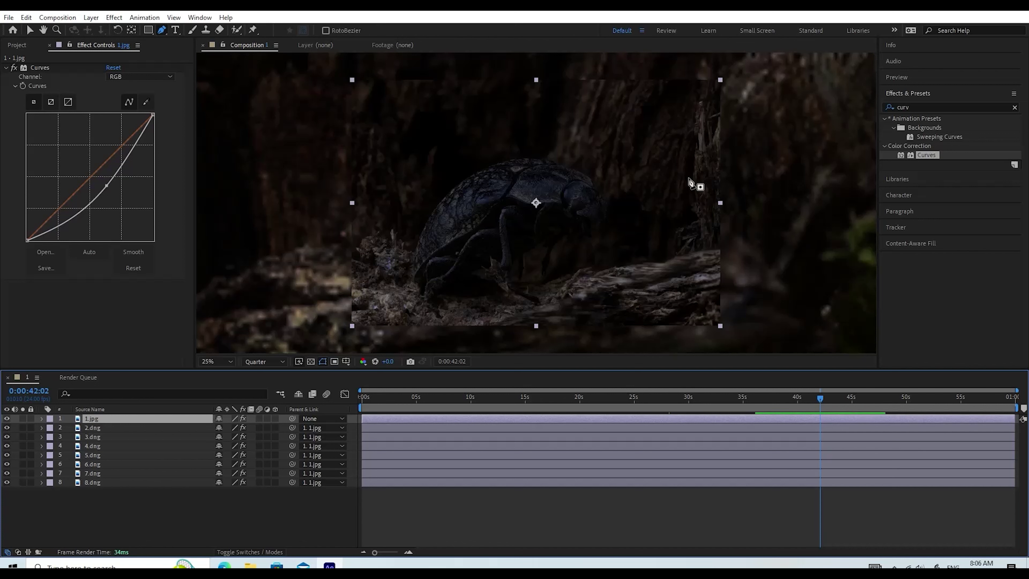
left_click(717, 297)
left_click(669, 321)
left_click(519, 325)
left_click(420, 324)
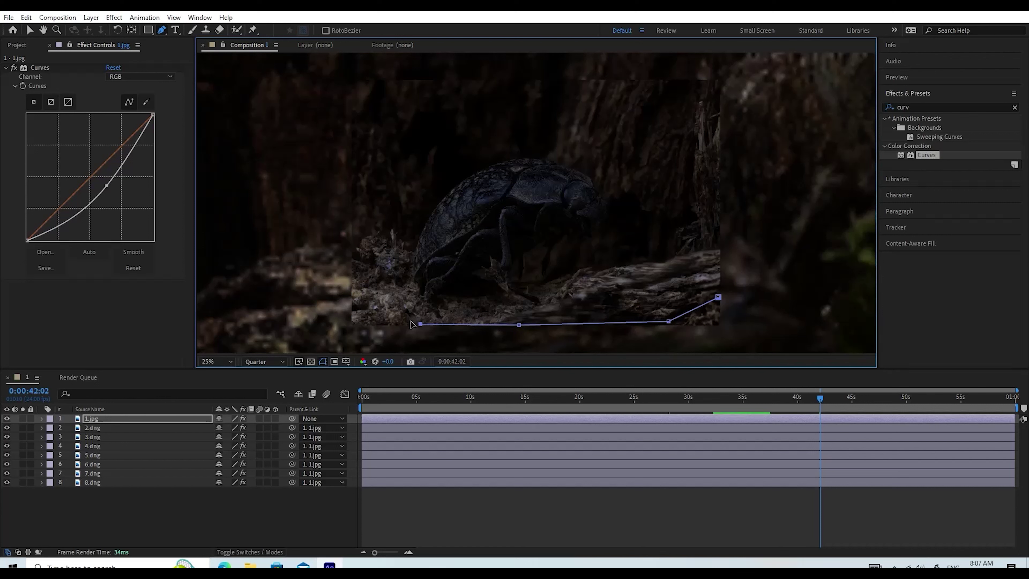
left_click(389, 317)
left_click(366, 294)
left_click(356, 268)
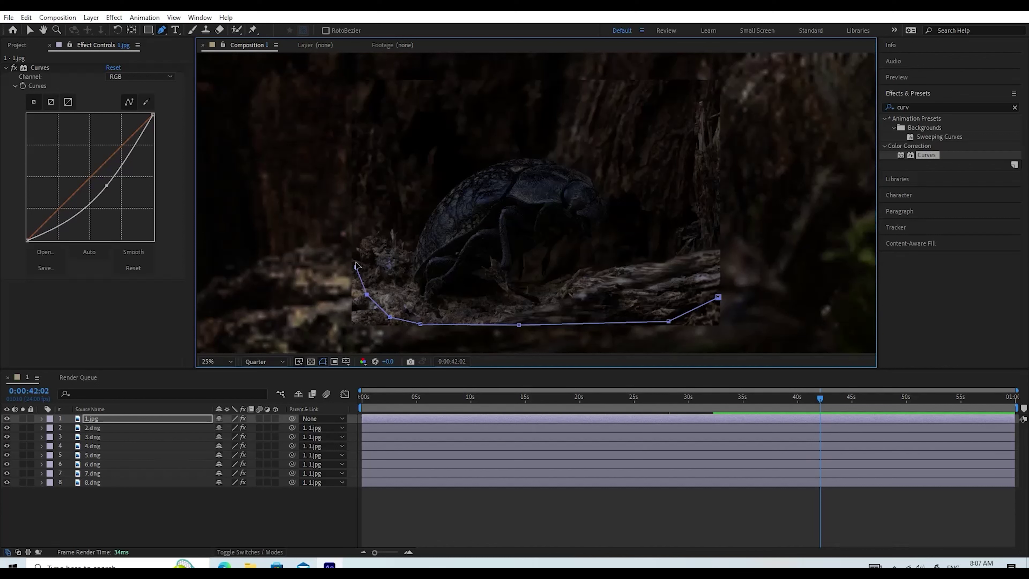
left_click(349, 128)
left_click(351, 88)
left_click(717, 82)
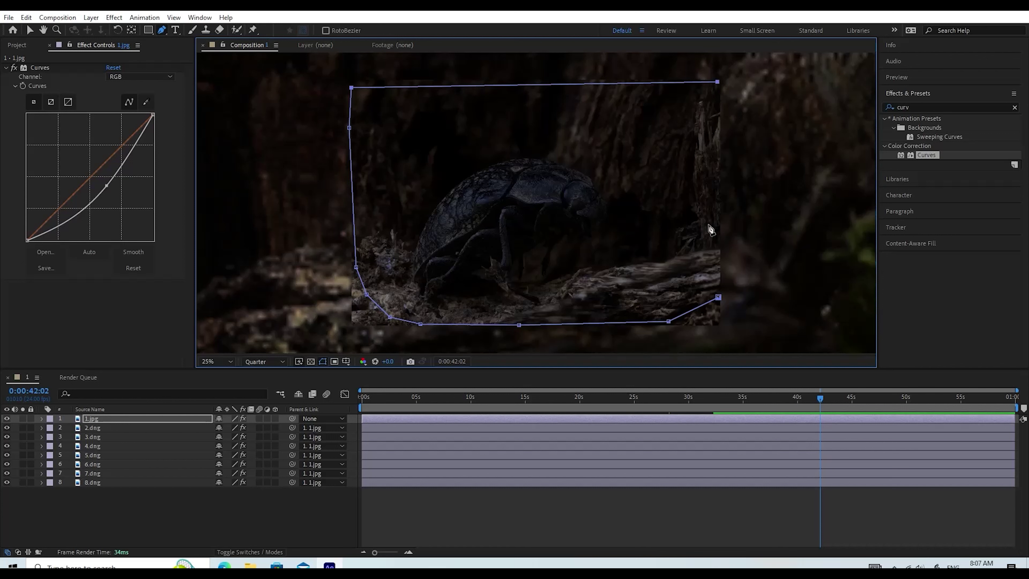
left_click(718, 297)
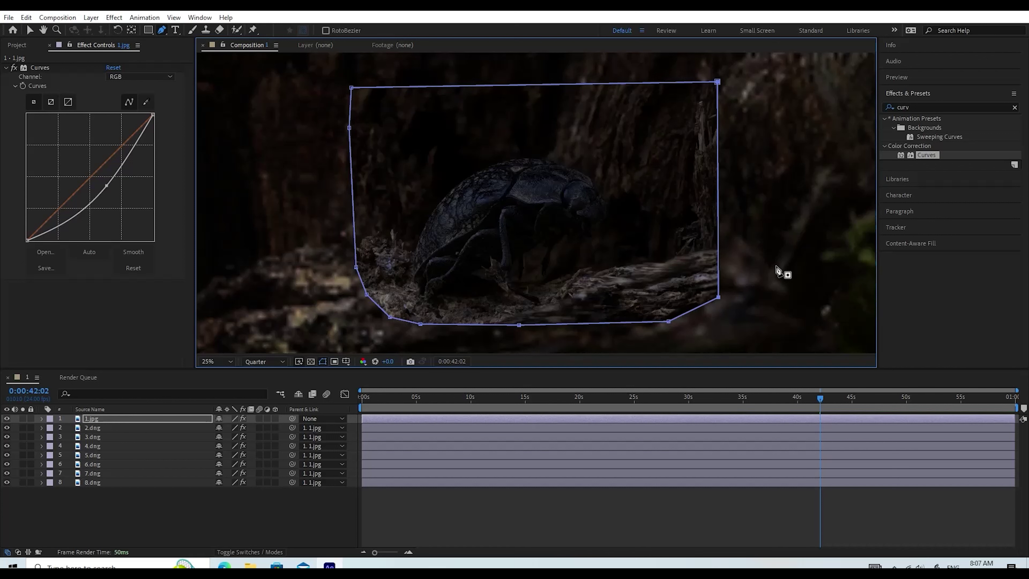
Step: Check the masked transitions by scrubbing to the beetle close-up at 0:00:44:23, back near the start, and forward to about 0:00:09:16
left_click_drag(821, 399, 851, 401)
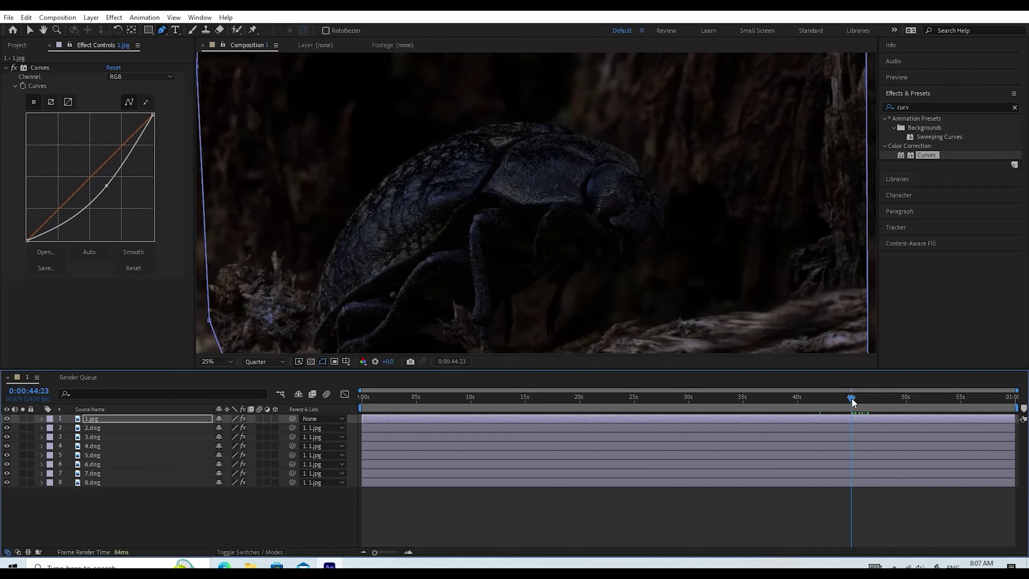
left_click(647, 520)
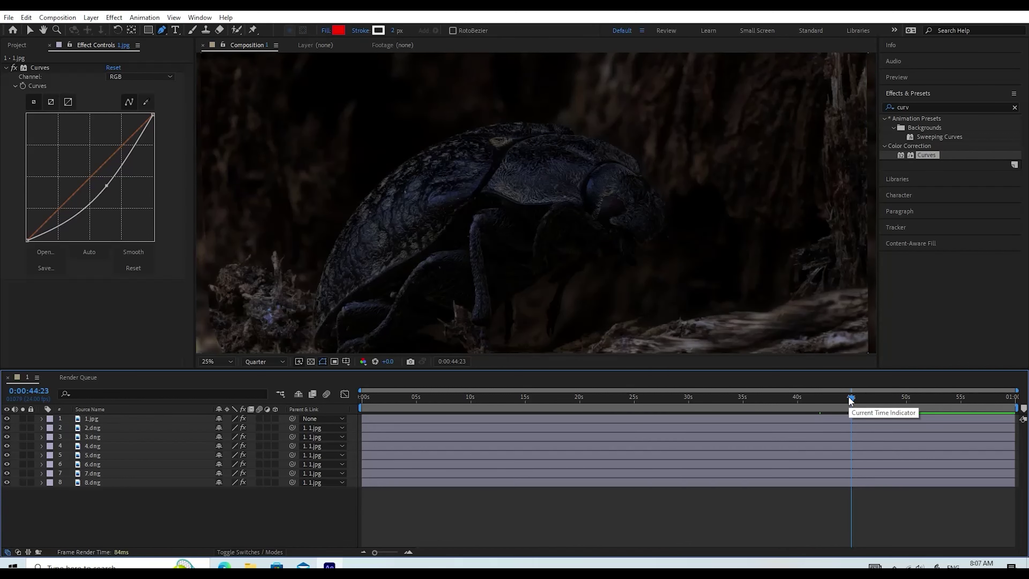
left_click_drag(849, 399, 365, 433)
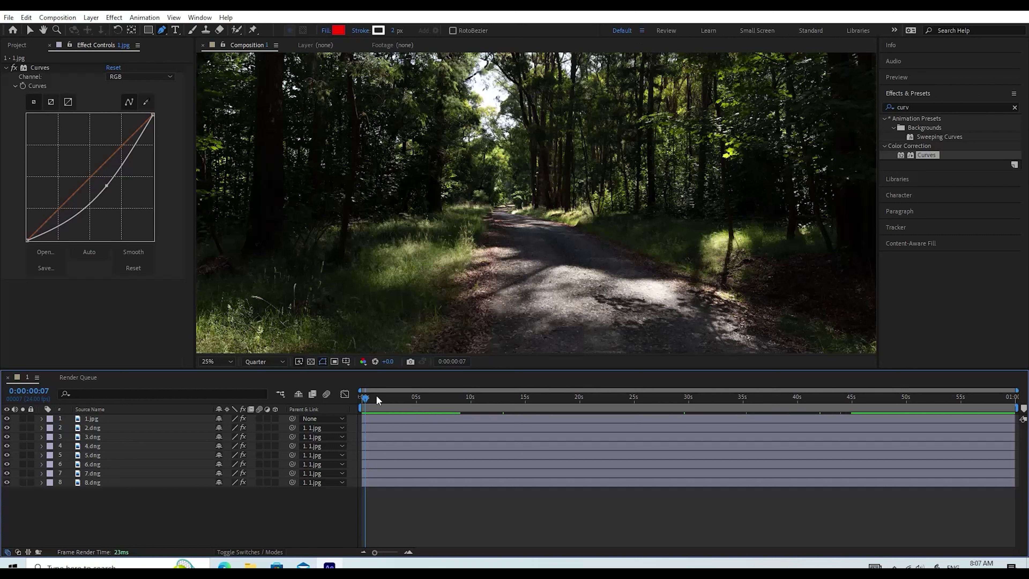
left_click_drag(364, 400, 450, 402)
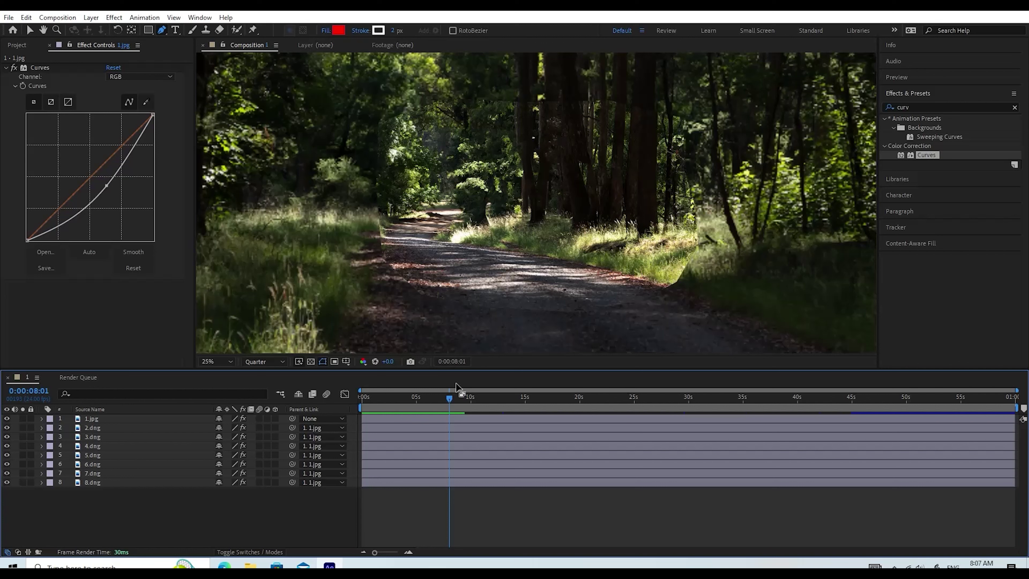
left_click_drag(451, 397, 470, 398)
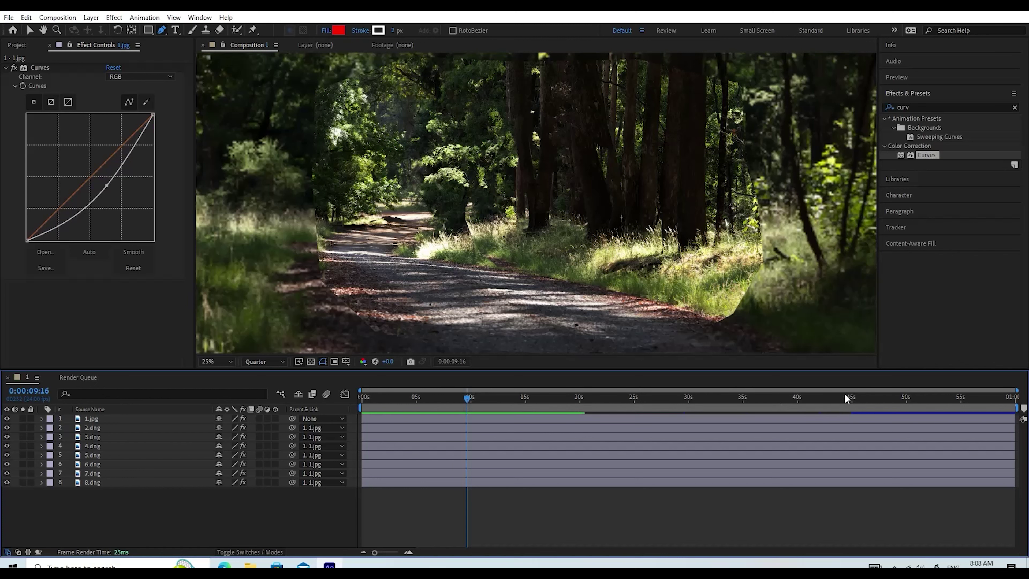
Step: At 0:00:00:21, set the Mask Feather of layer 7.dng's Mask 1 to 100 pixels
left_click_drag(467, 398, 368, 414)
key("apostrophe")
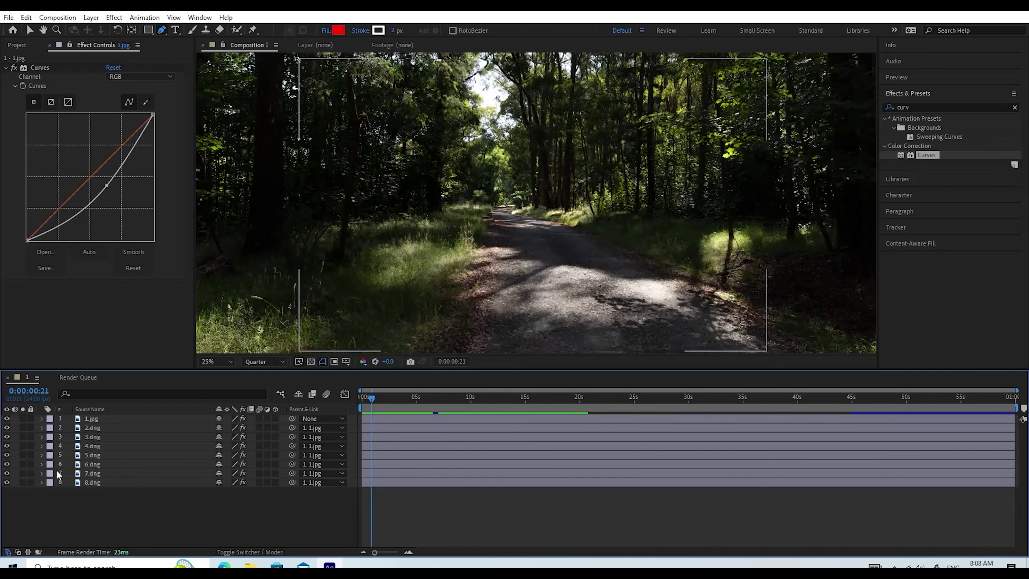
left_click(41, 473)
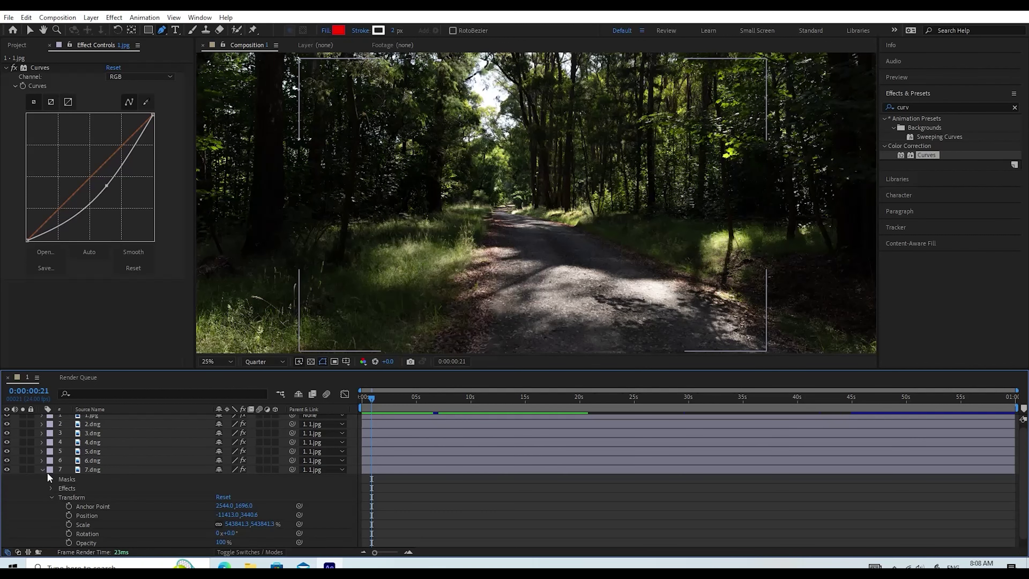
left_click(98, 469)
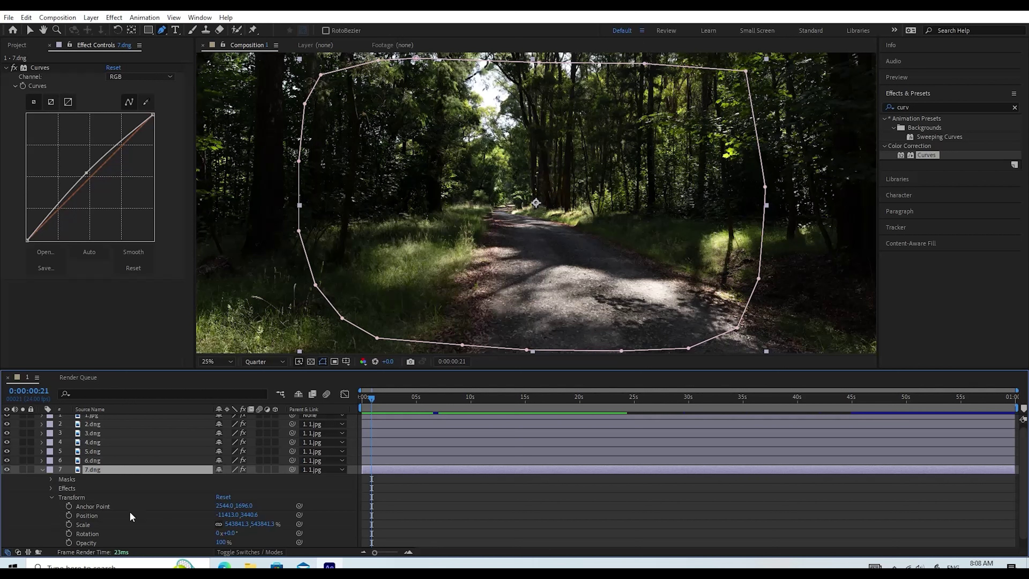
left_click(52, 496)
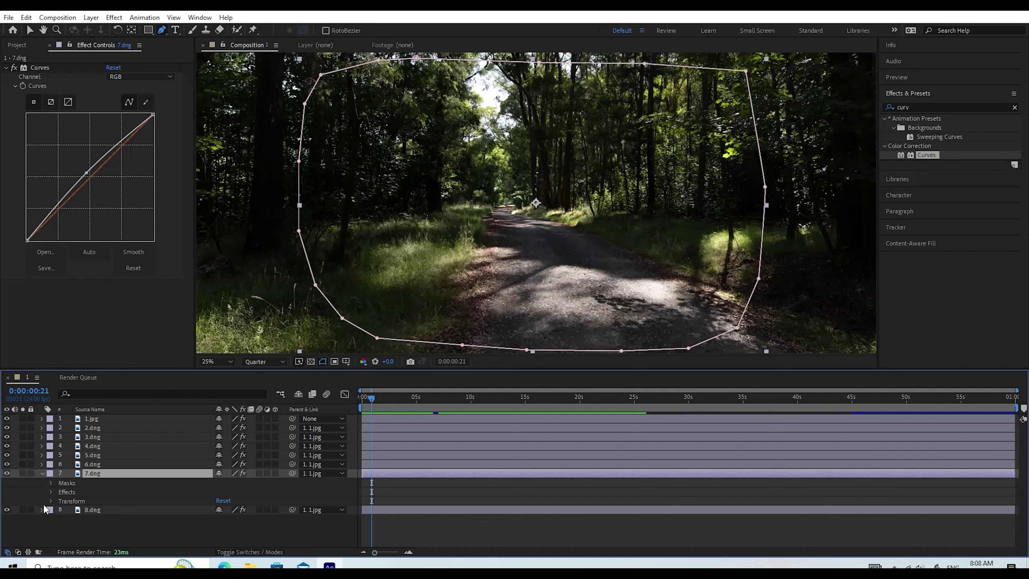
left_click(51, 492)
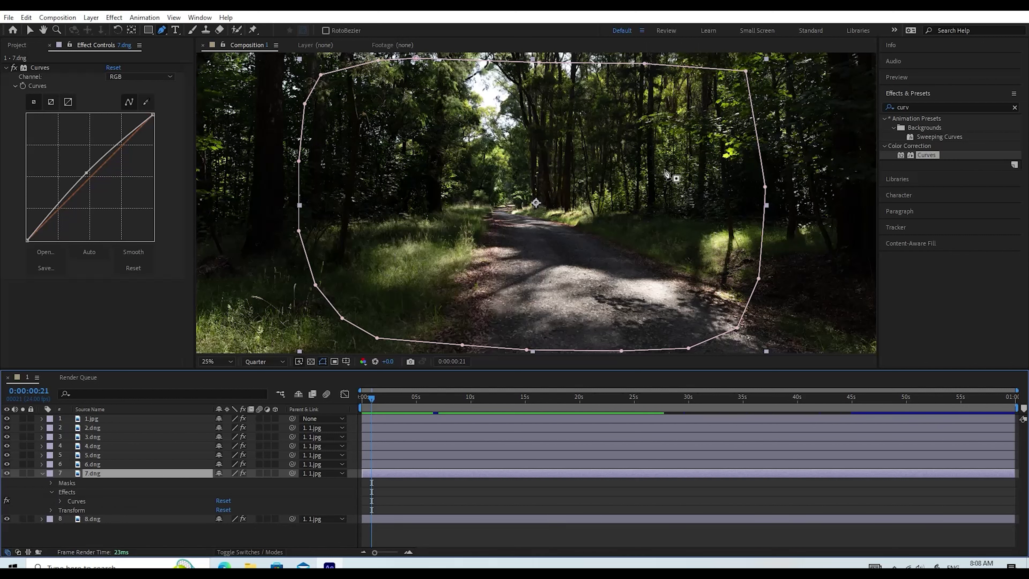
left_click(74, 502)
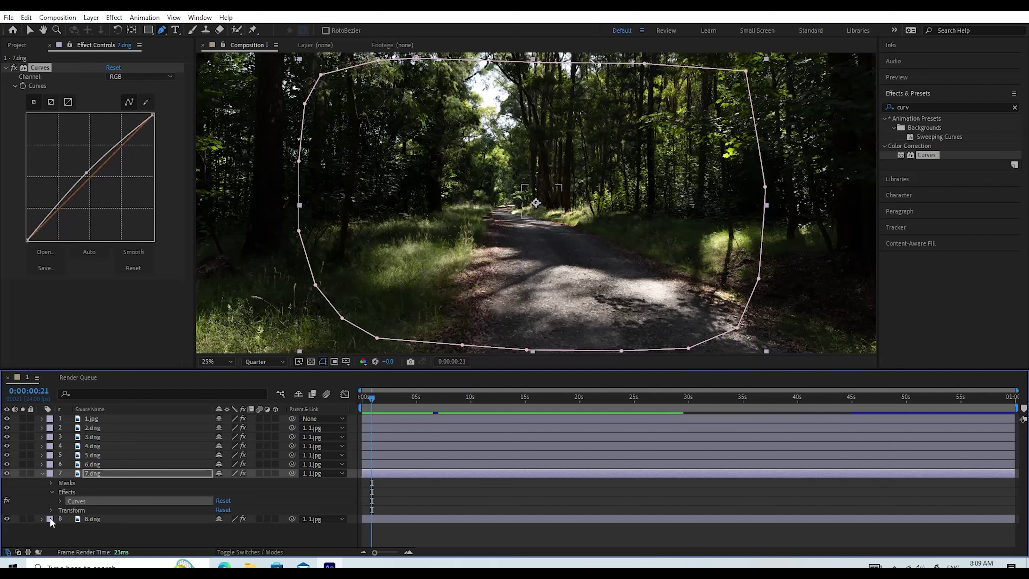
left_click(51, 491)
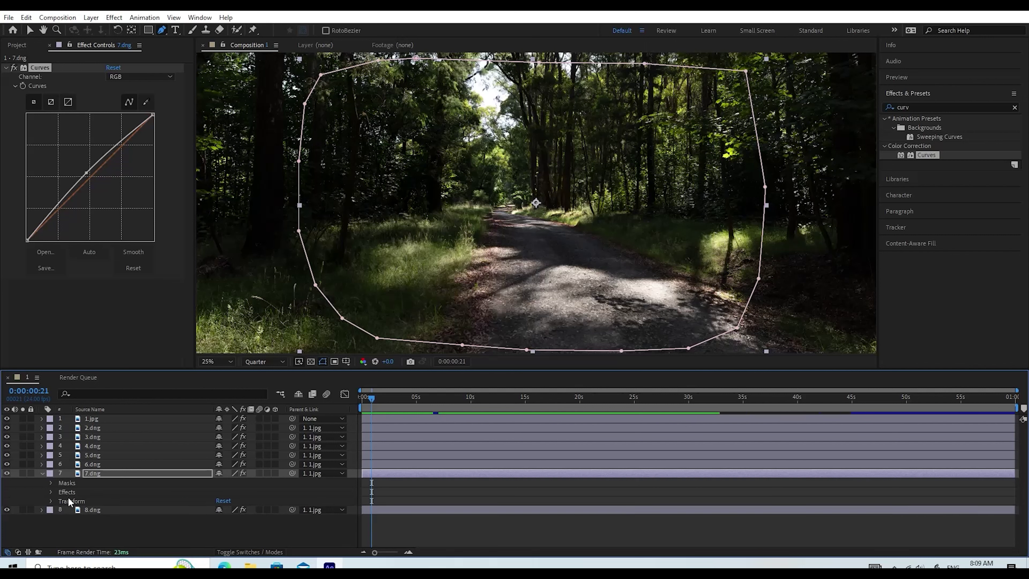
left_click(52, 482)
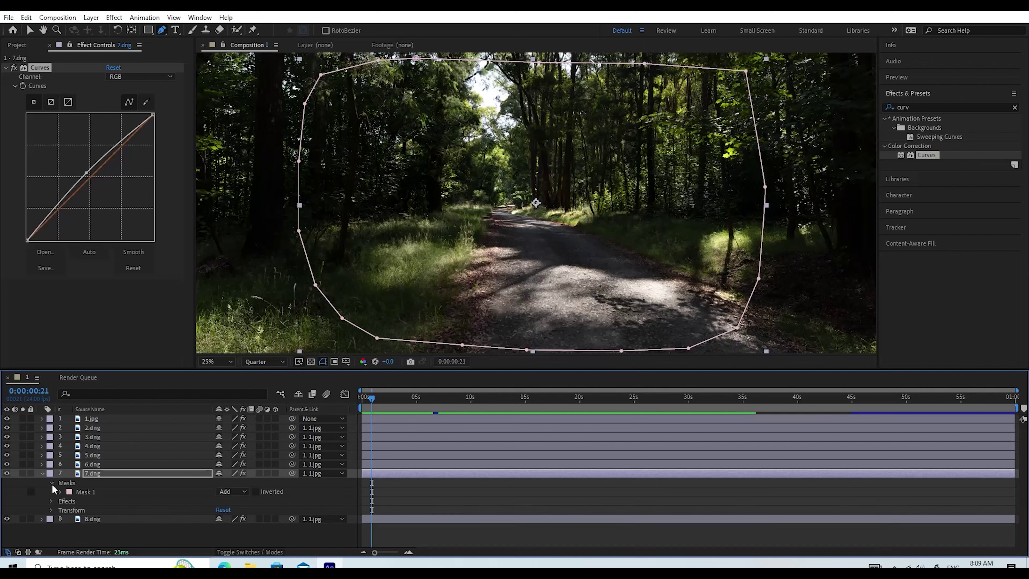
left_click(61, 491)
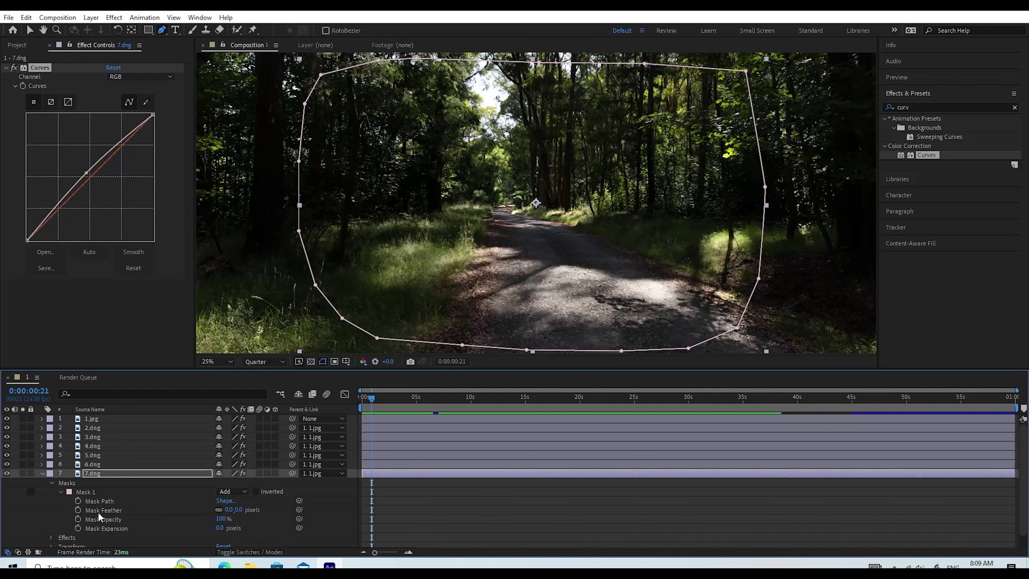
left_click(229, 511)
type("100")
key("Return")
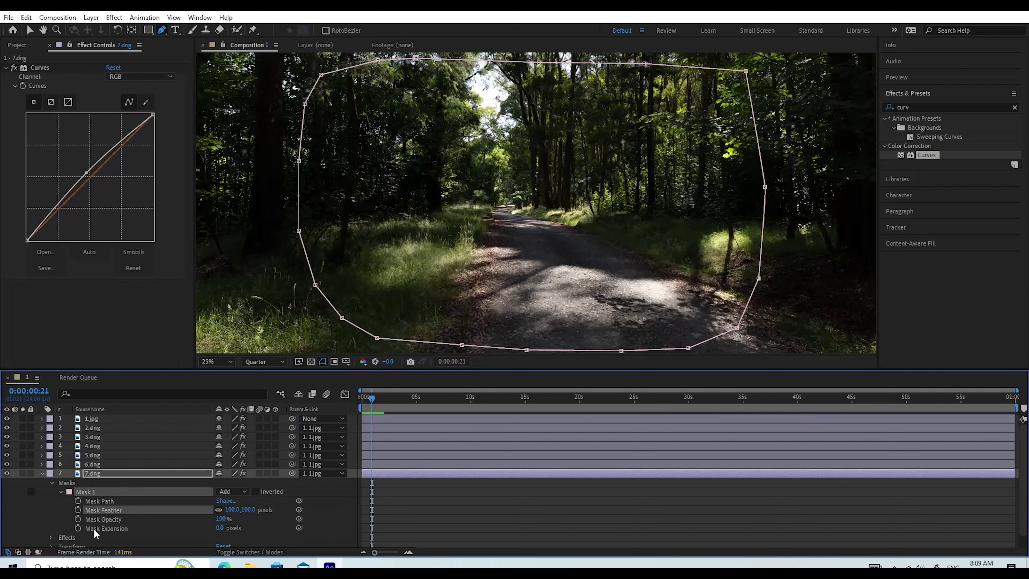
Step: Set the Mask Expansion of layer 7.dng's Mask 1 to -100 pixels, then collapse and deselect the layer
left_click(219, 528)
type("-100")
key("Return")
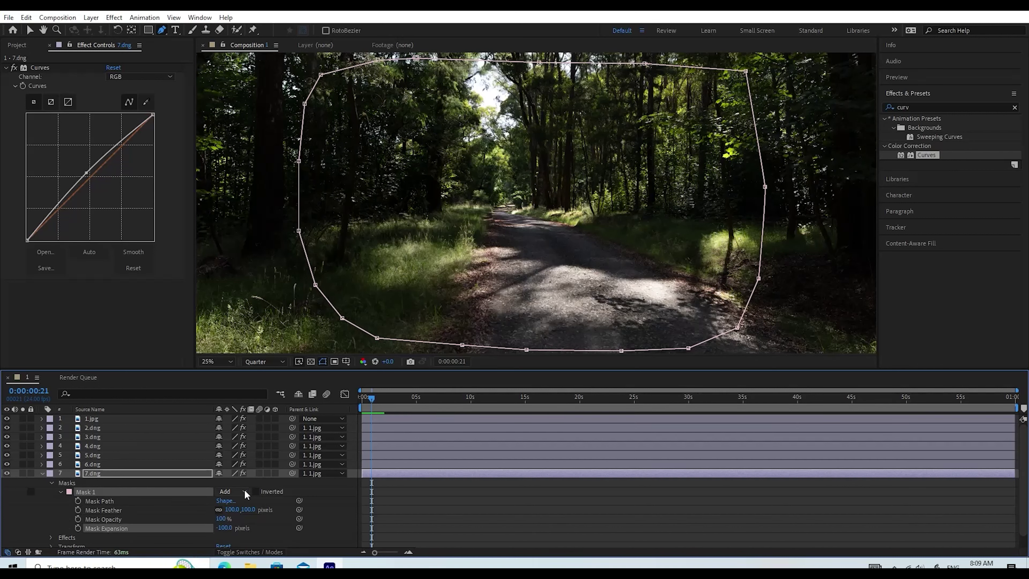
left_click(42, 473)
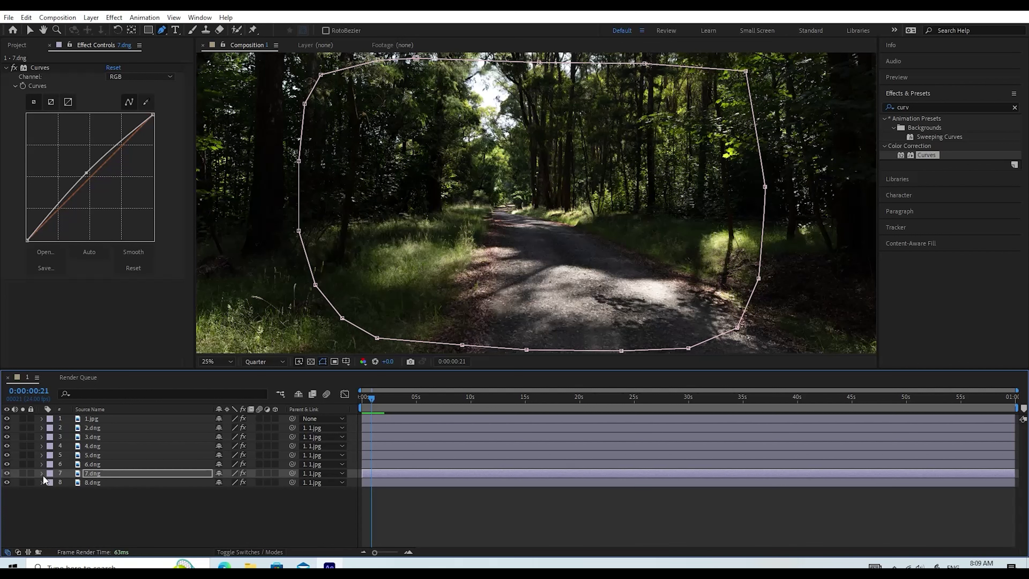
left_click(421, 524)
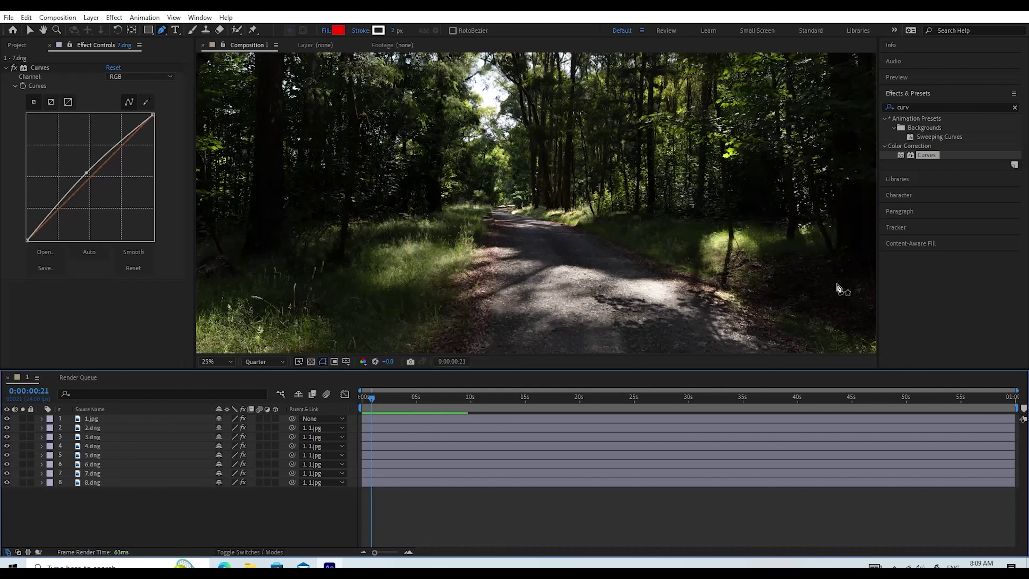
Step: Set the Mask Feather of layer 6.dng's Mask 1 to 100 pixels, with the playhead moved to 0:00:07:07
left_click(77, 462)
left_click(41, 464)
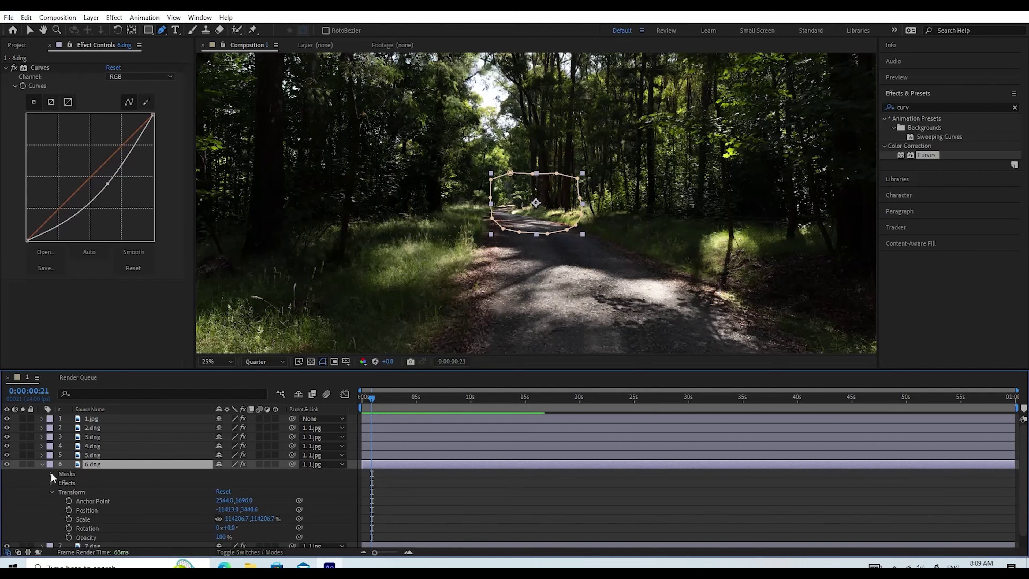
left_click(50, 492)
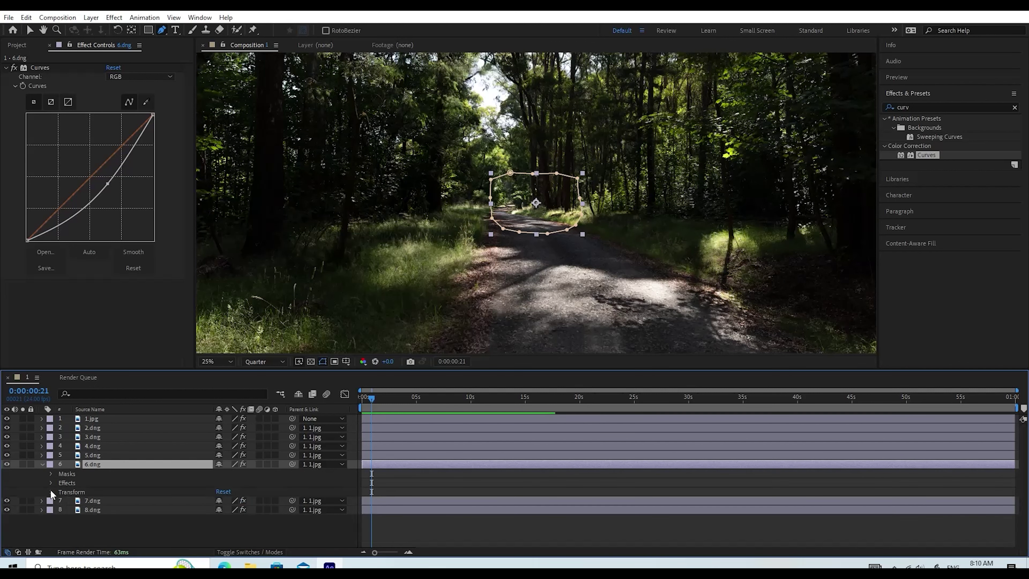
left_click(51, 474)
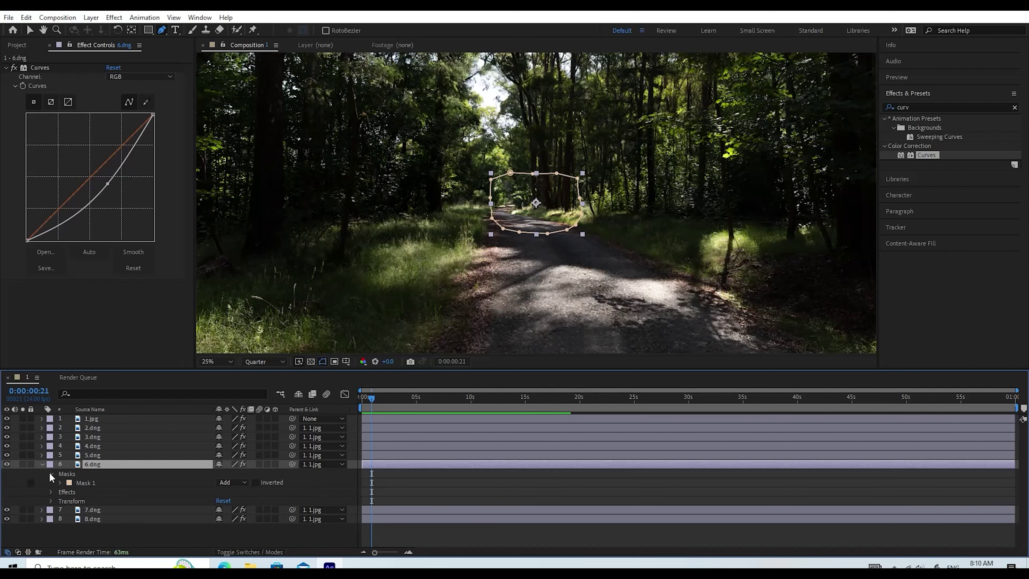
left_click(60, 482)
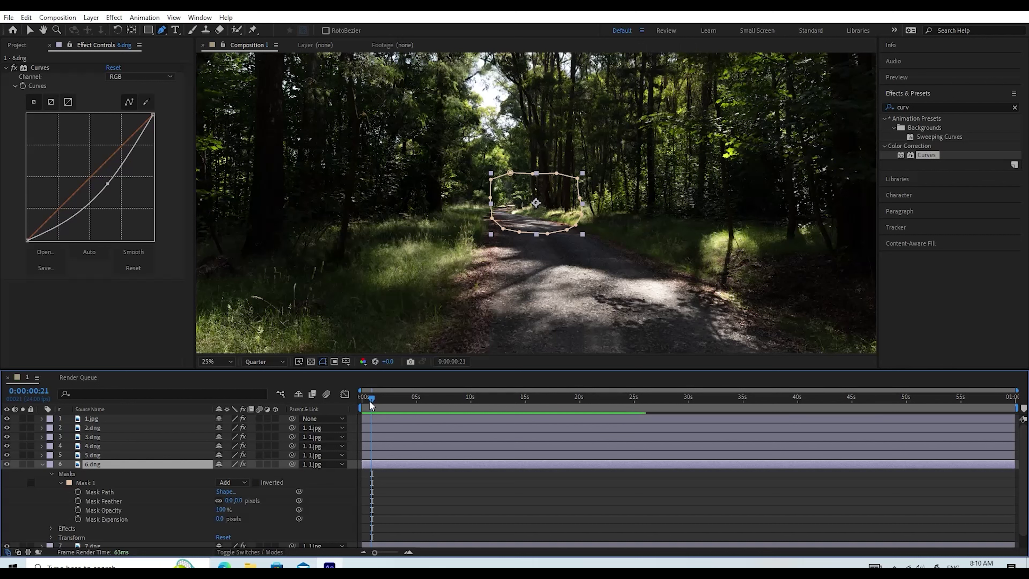
left_click_drag(372, 398, 441, 401)
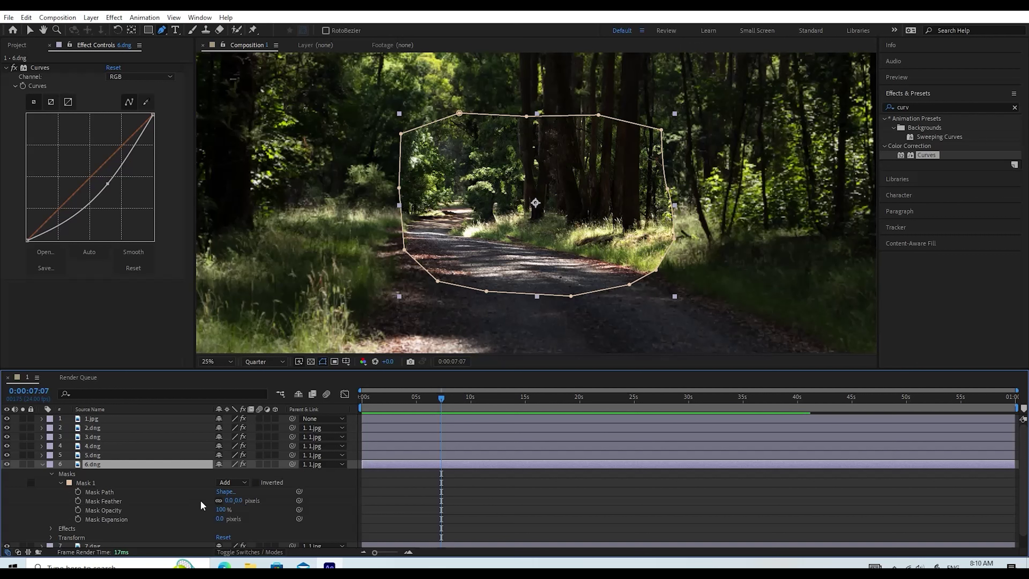
left_click(227, 501)
type("100")
key("Return")
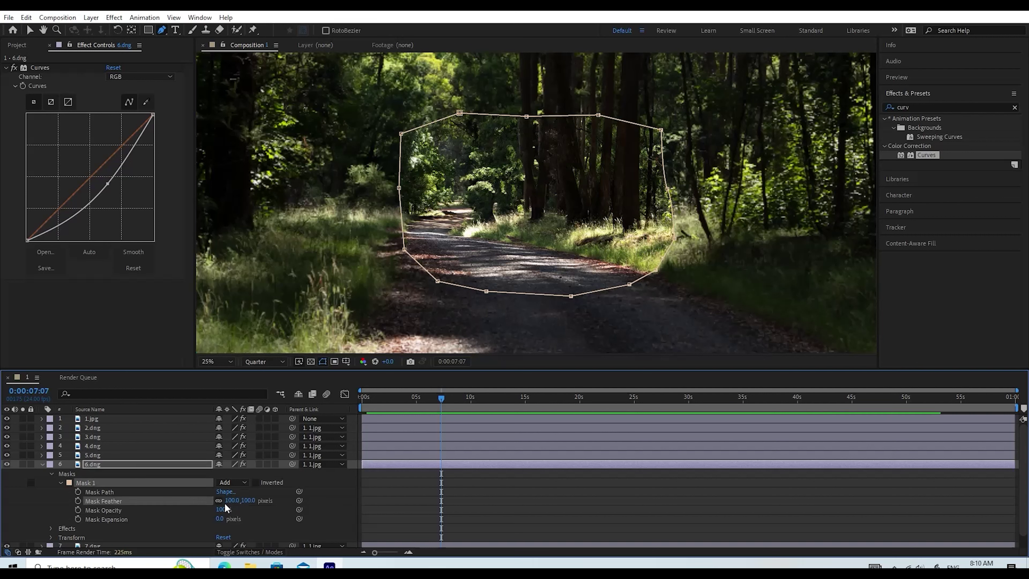
Step: Set the Mask Expansion of layer 6.dng's Mask 1 to -100 pixels, then collapse and deselect the layer
left_click(220, 519)
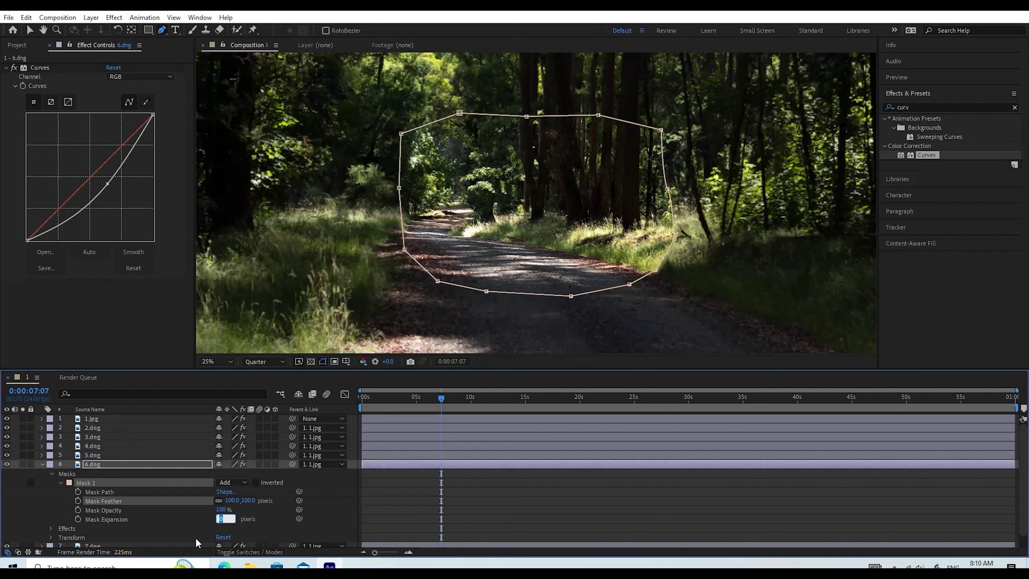
type("-100")
key("Return")
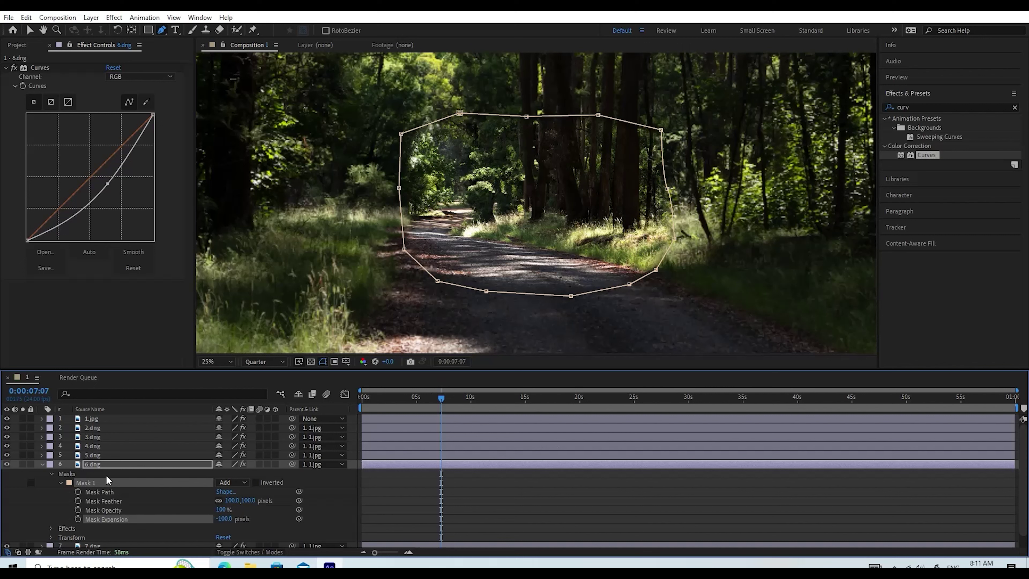
left_click(41, 464)
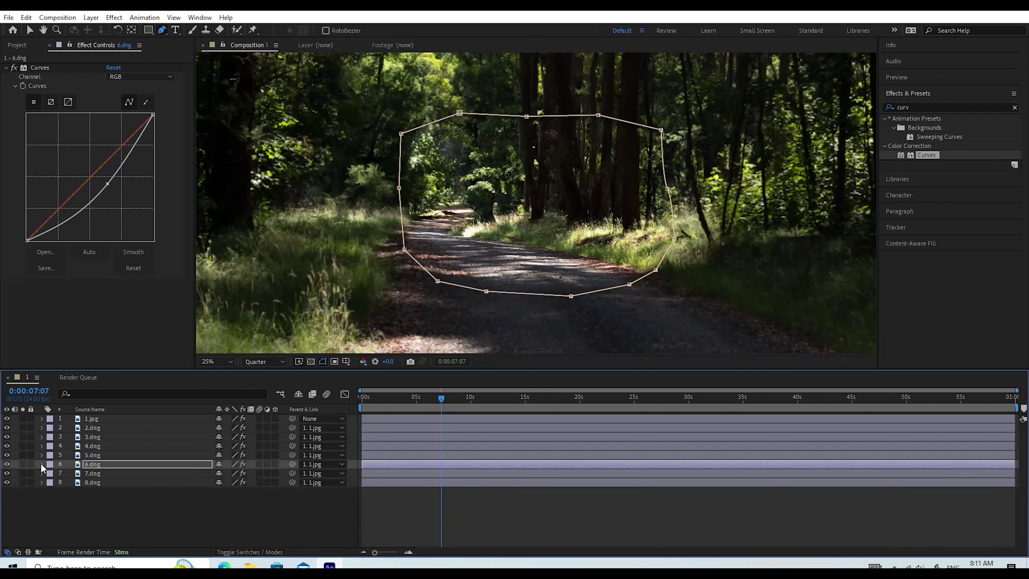
left_click(499, 529)
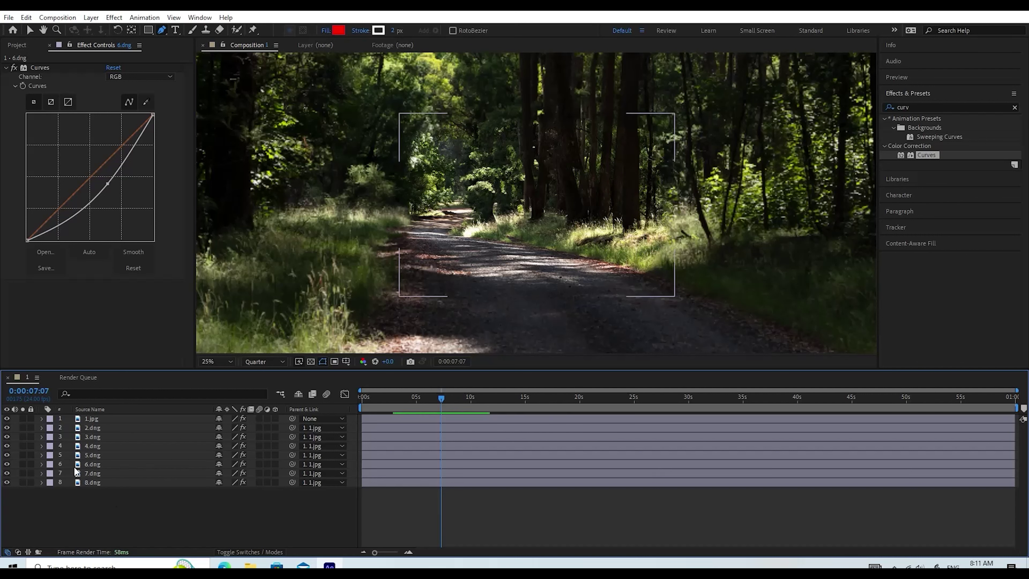
Step: Select layer 5.dng, move the playhead to 0:00:10:07 and reveal the layer's Mask 1
left_click(83, 464)
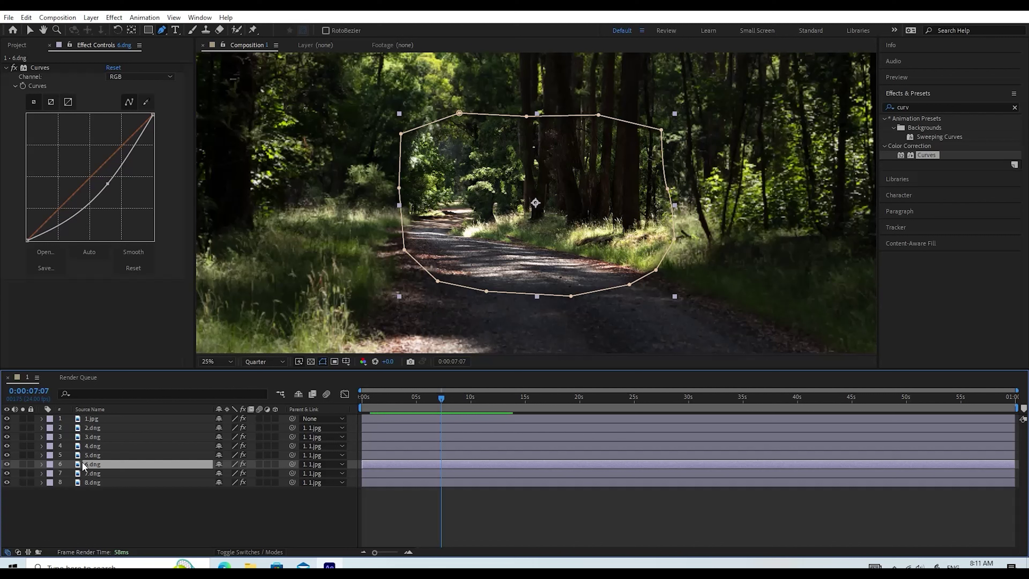
left_click(86, 455)
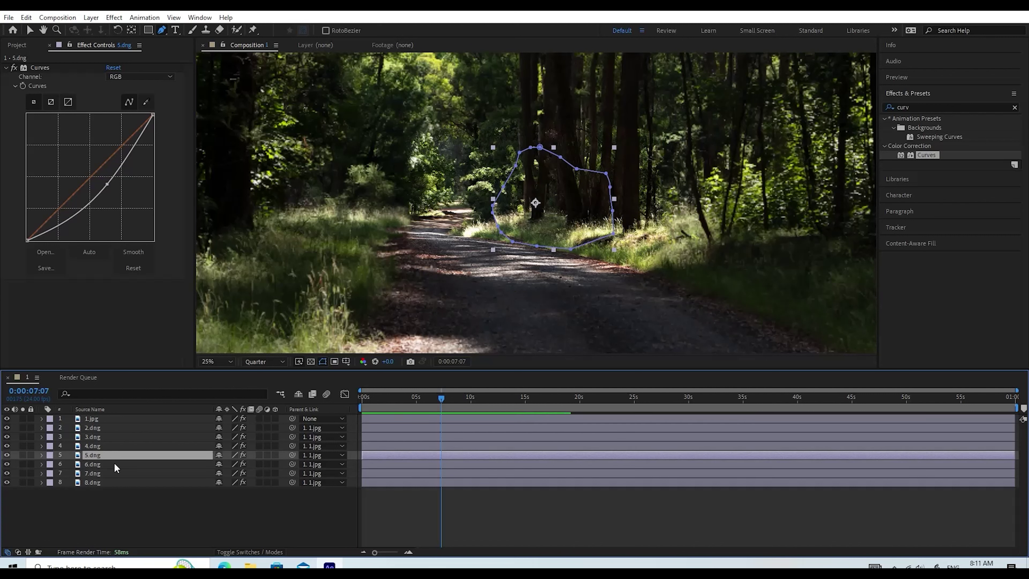
left_click_drag(441, 399, 474, 399)
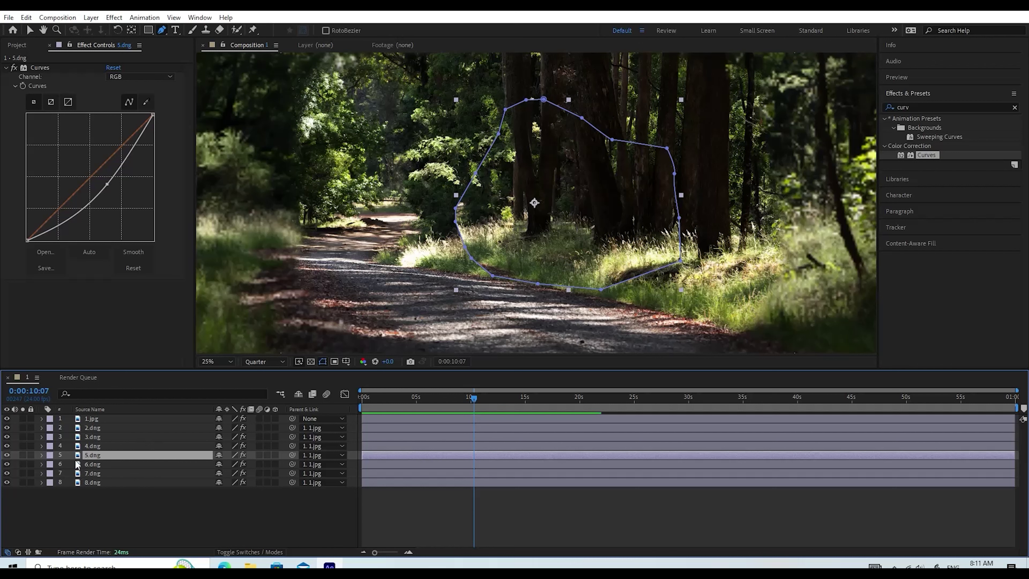
left_click(42, 455)
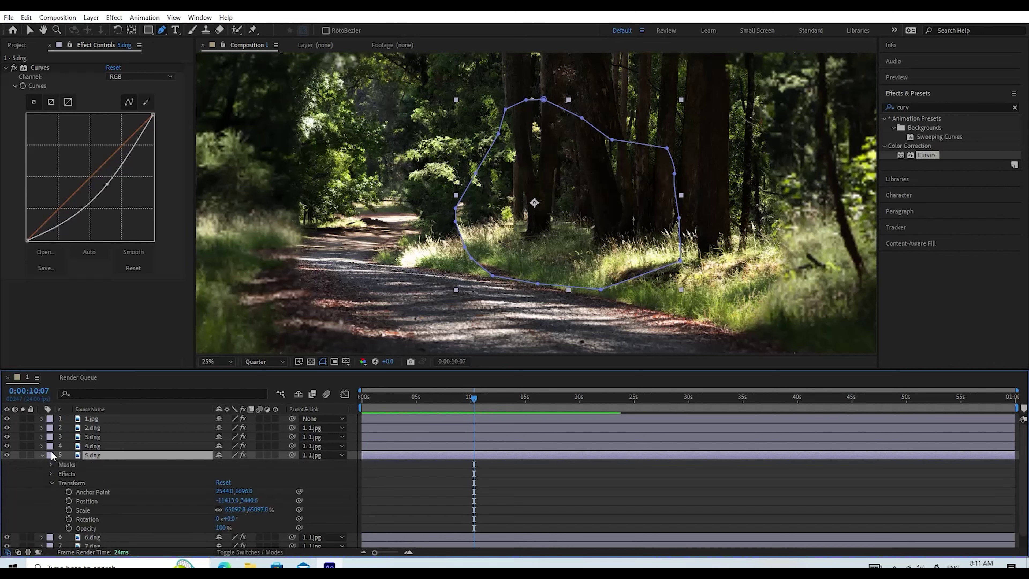
left_click(50, 483)
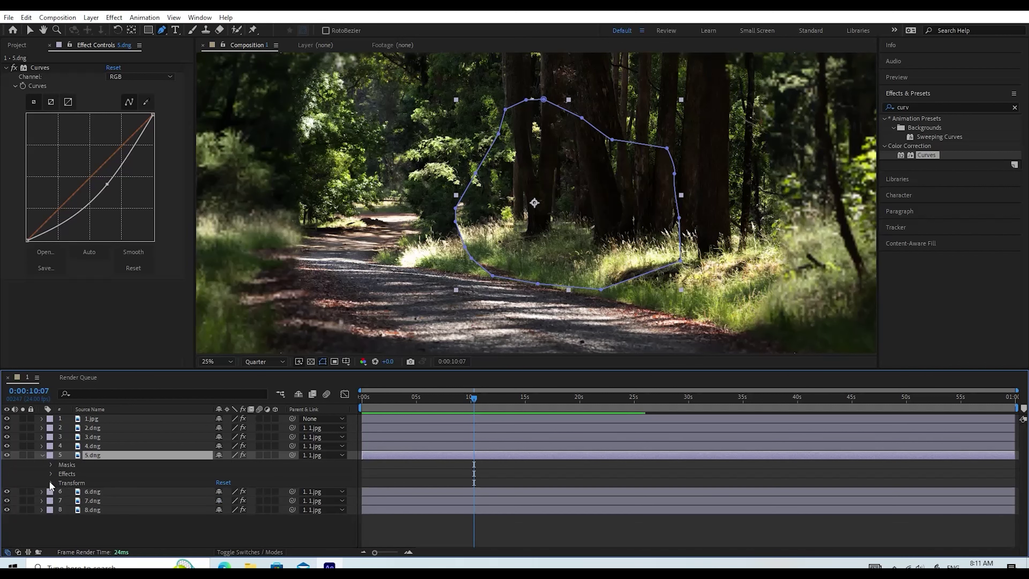
left_click(50, 464)
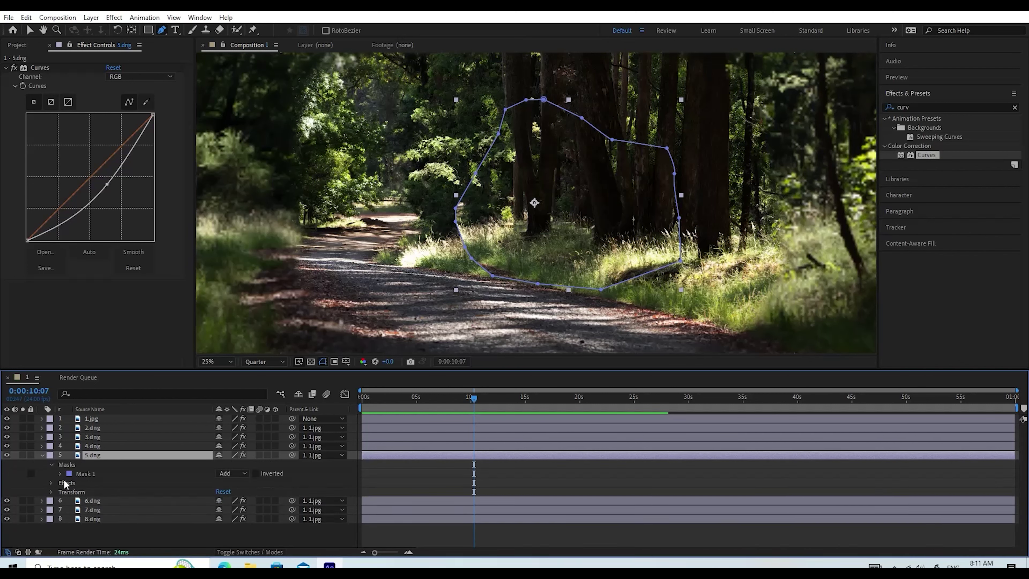
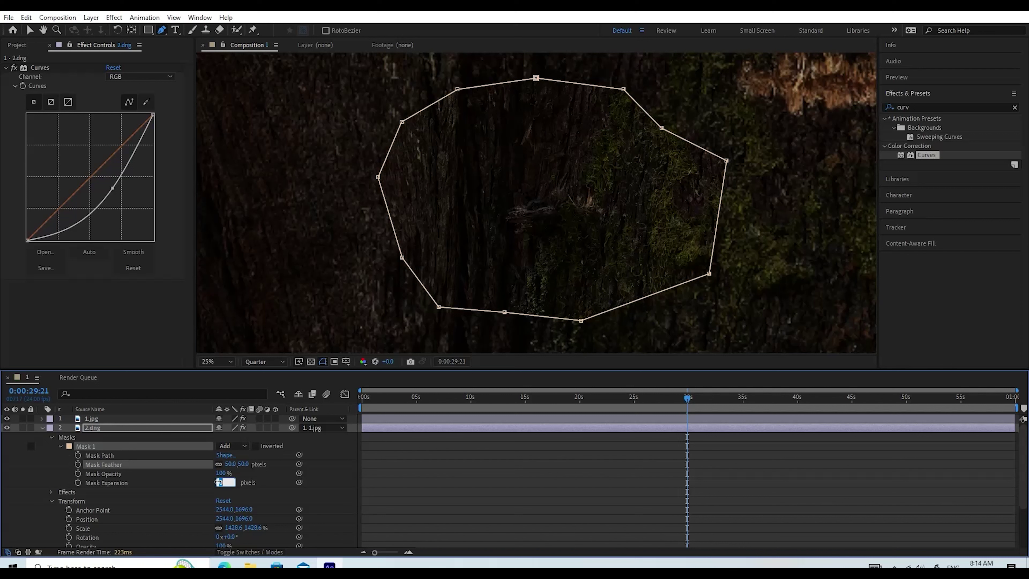
Step: Set the Mask Expansion of layer 2.dng's Mask 1 to -50 pixels and collapse the layer
type("-50")
key("Return")
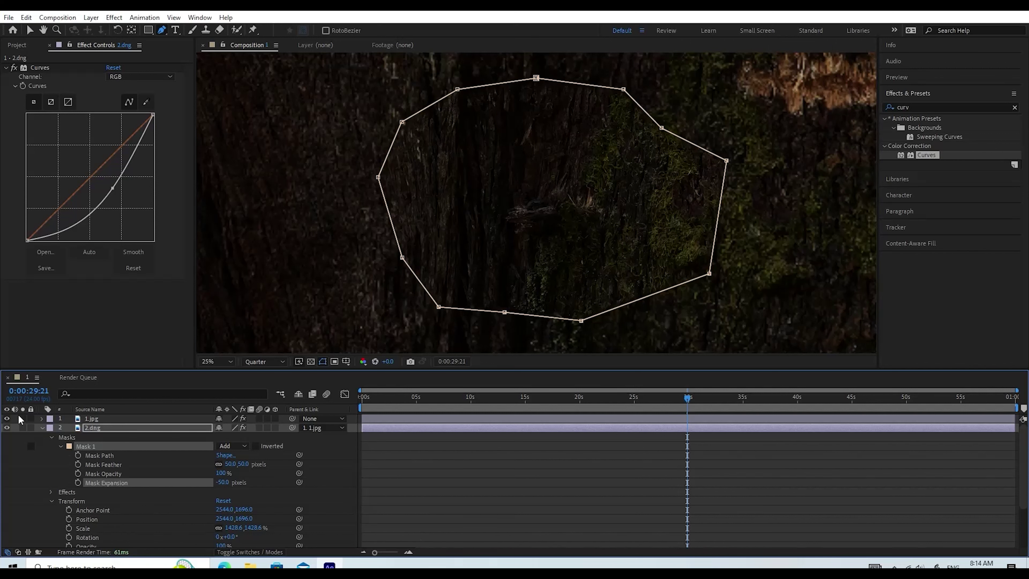
left_click(42, 428)
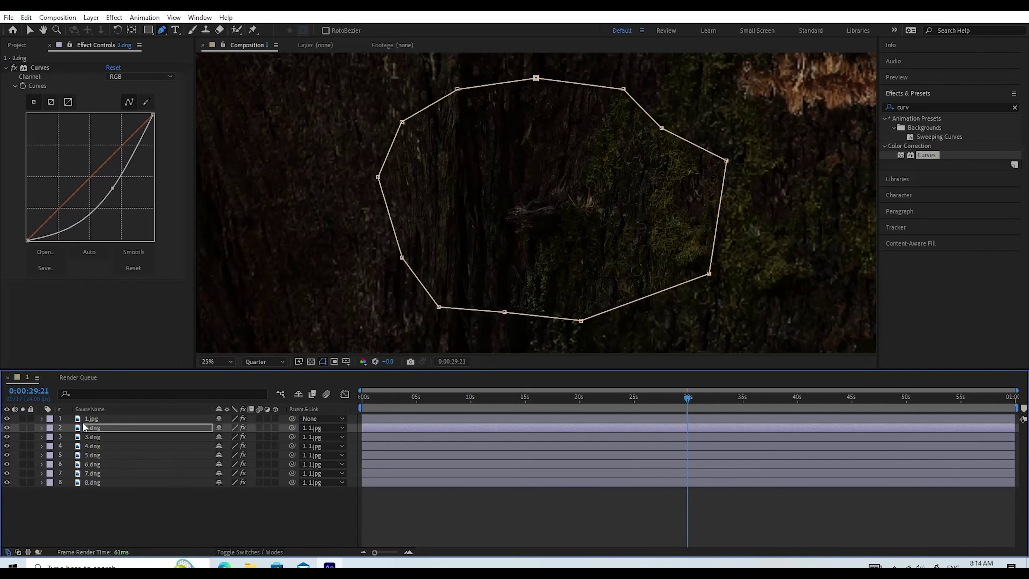
Step: Select layer 1.jpg, move the playhead to 0:00:41:12 and reveal the properties of its Mask 1
left_click(97, 417)
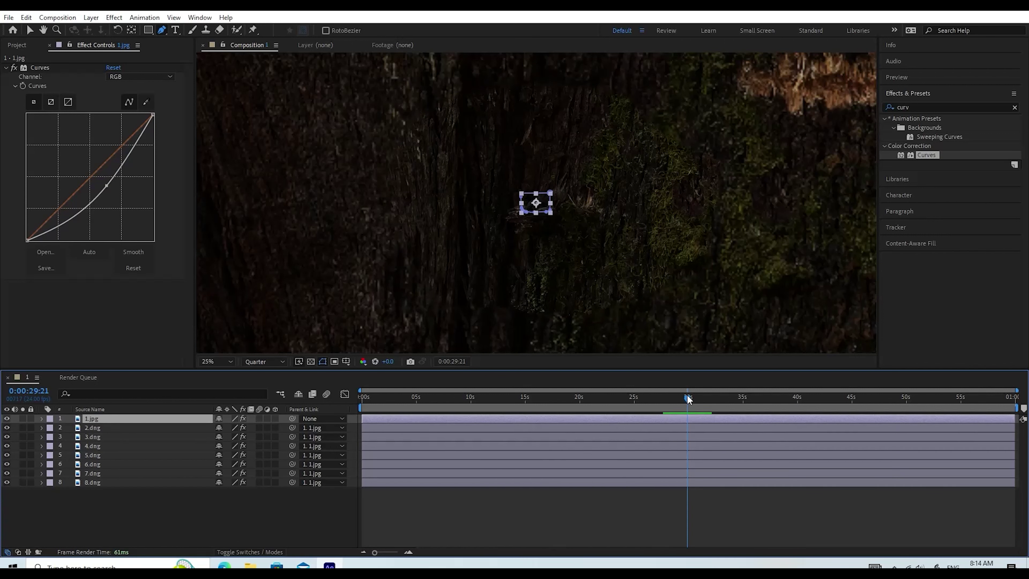
left_click_drag(687, 399, 792, 390)
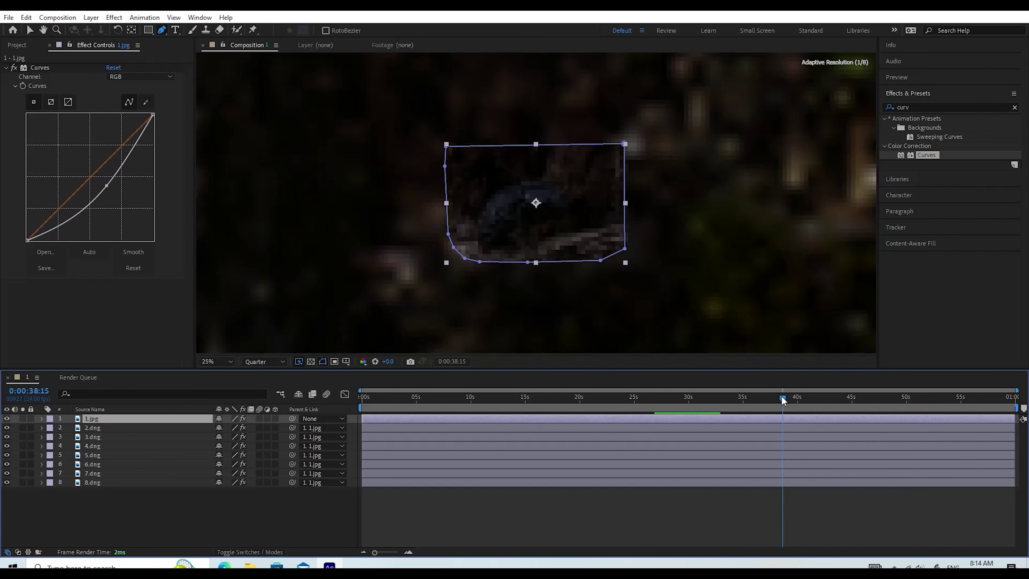
left_click(791, 396)
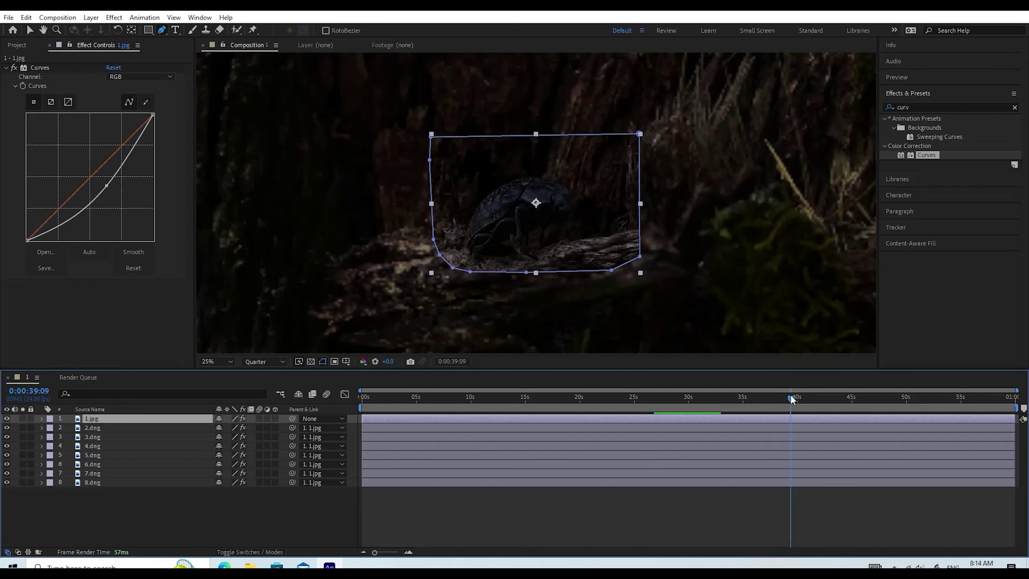
left_click_drag(791, 400, 815, 399)
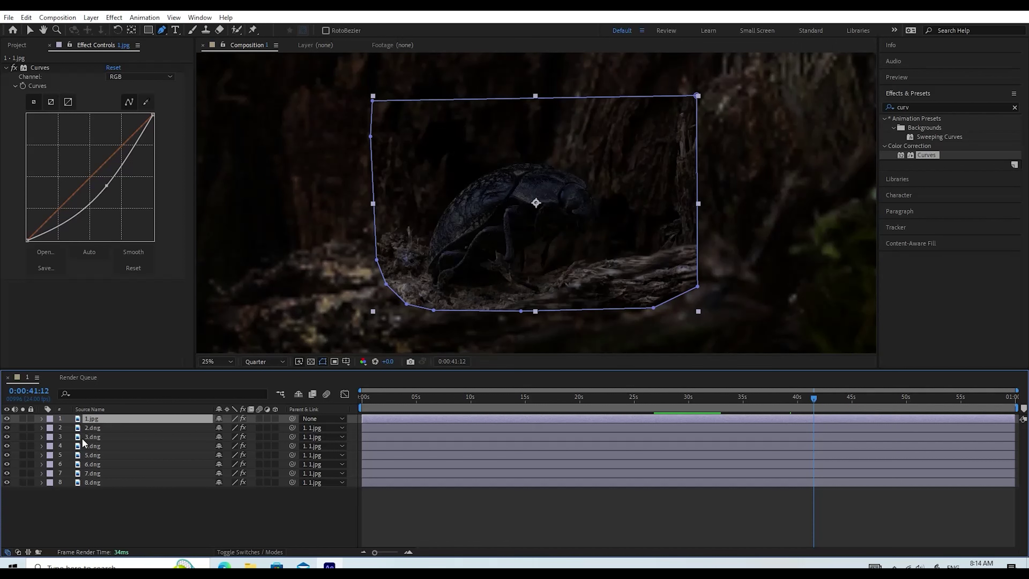
left_click(41, 419)
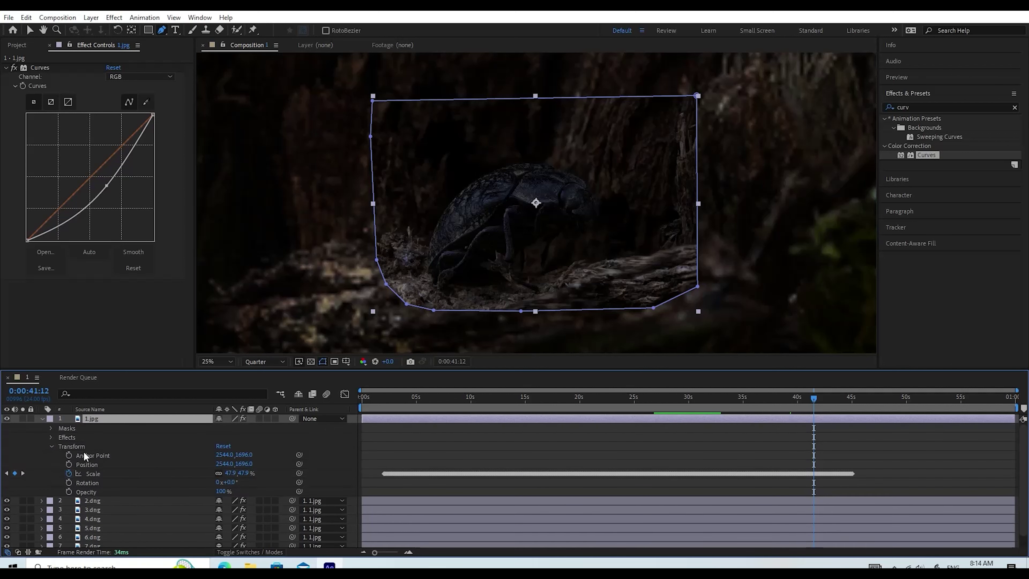
left_click(51, 429)
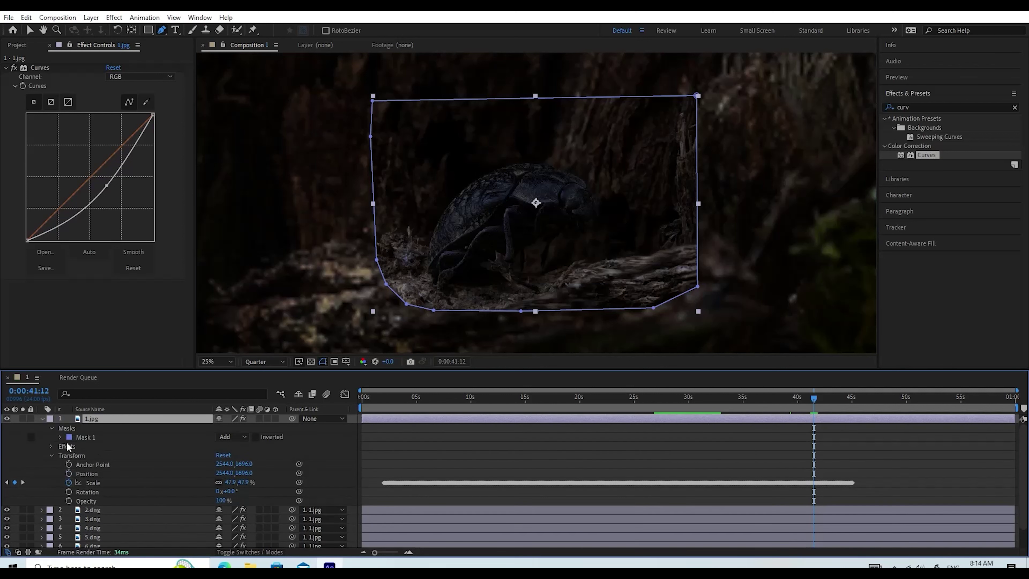
left_click(60, 437)
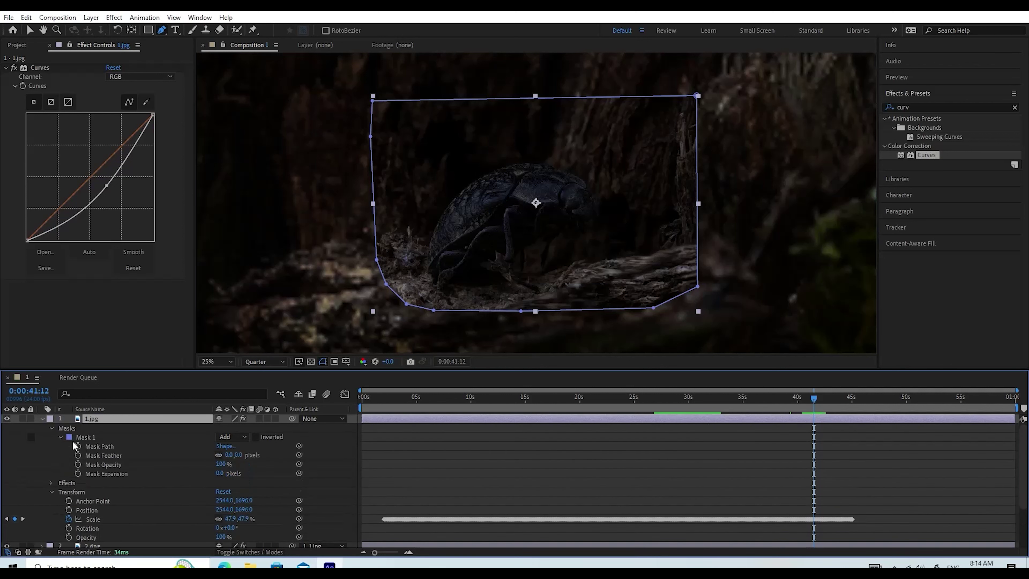
Step: Set the Mask Feather of layer 1.jpg's Mask 1 to 50 pixels and its Mask Expansion to -50 pixels
left_click(228, 455)
type("50")
key("Return")
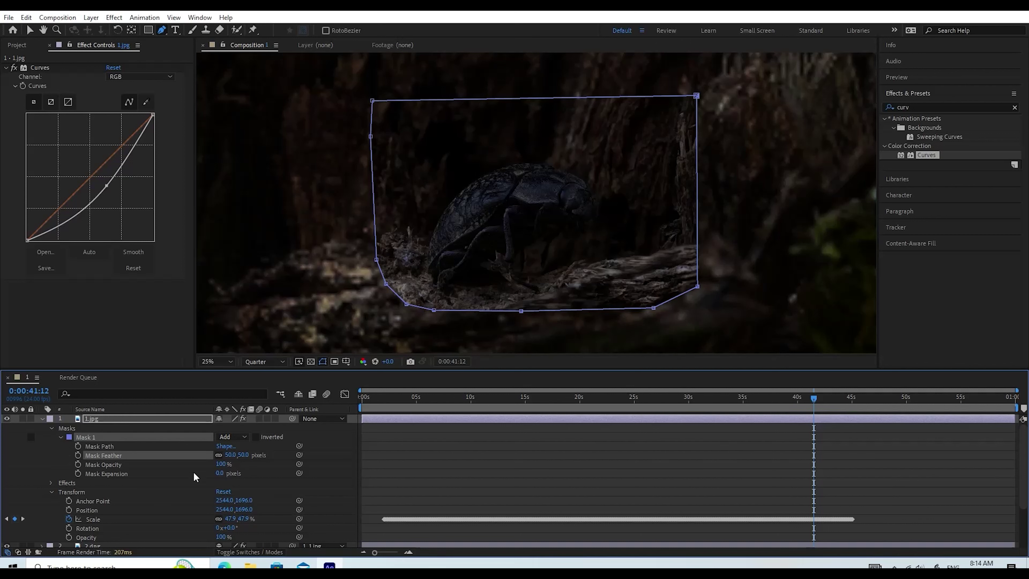
left_click(219, 472)
type("50")
key("Return")
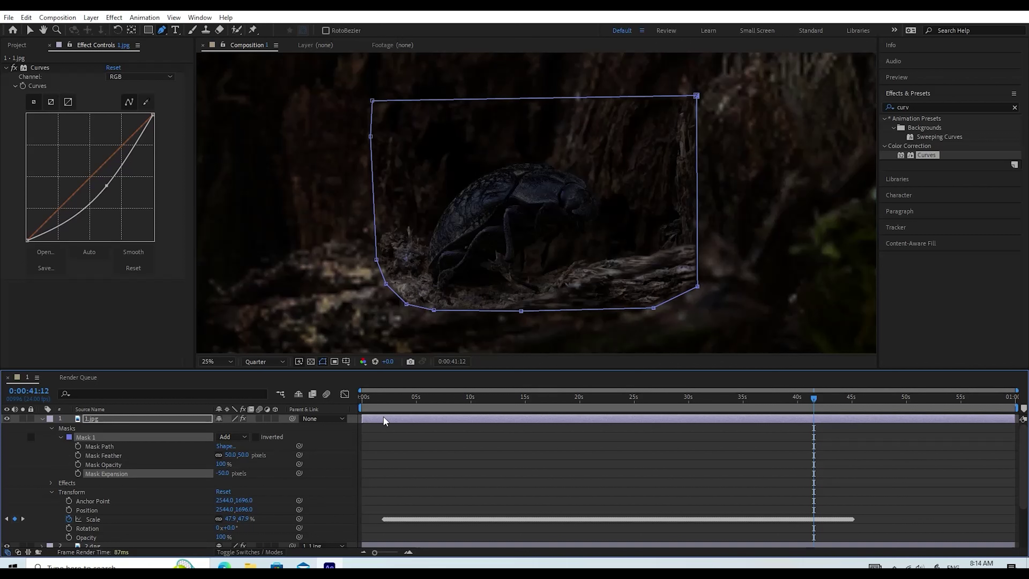
Step: Set Mask 1 of layer 1.jpg to a 100-pixel Mask Feather and a -100-pixel Mask Expansion, then collapse and deselect the layer
left_click(231, 455)
type("100")
key("Return")
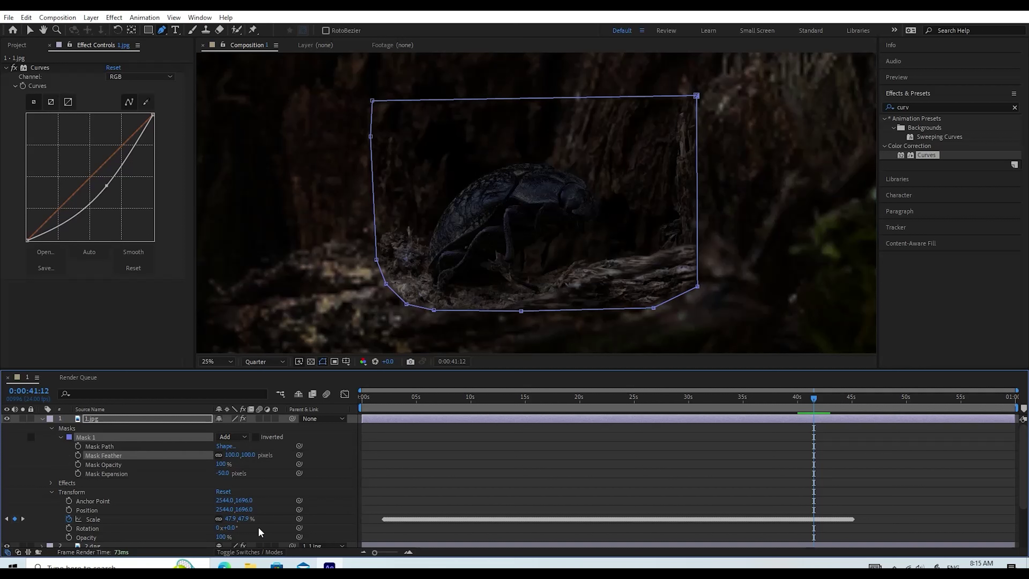
left_click(222, 473)
type("-100")
key("Return")
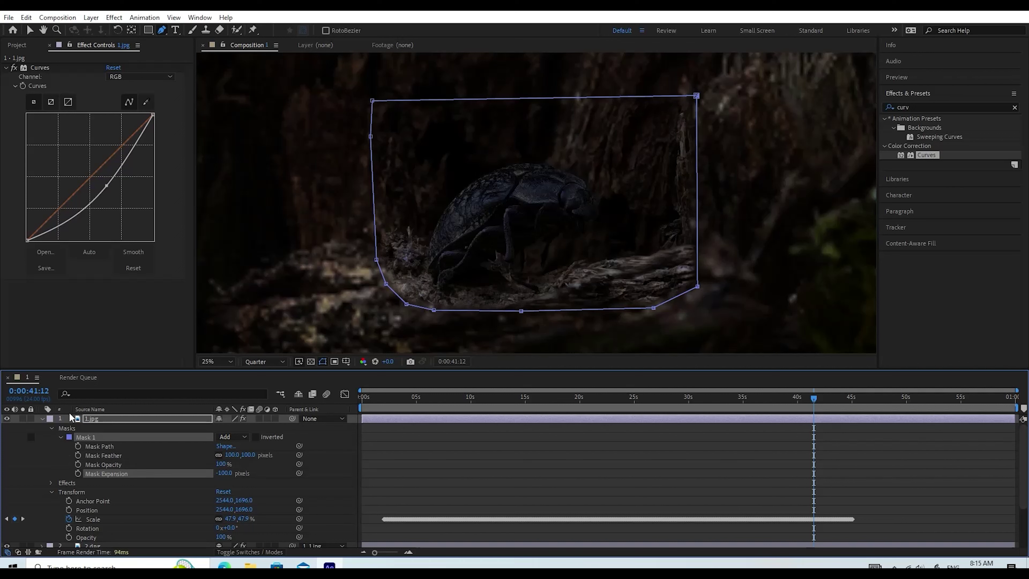
left_click(41, 418)
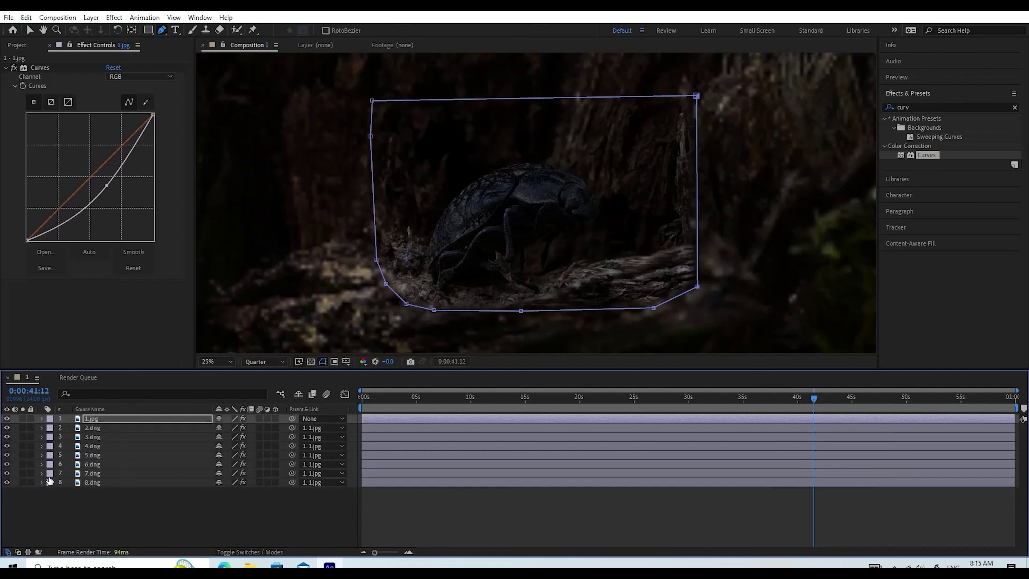
left_click(288, 531)
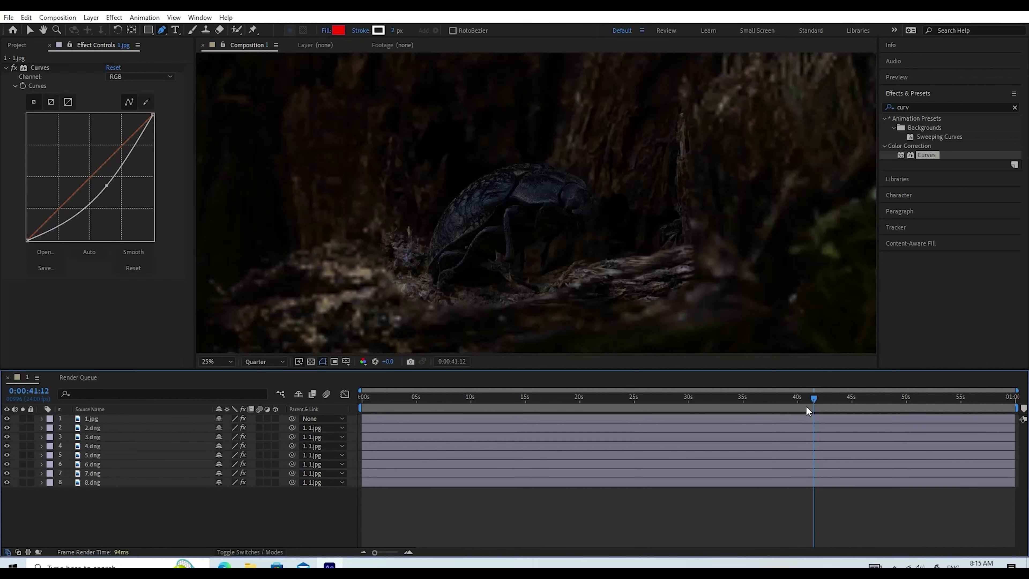
Step: Expand layer 1.jpg's properties again and place the playhead at 0:00:42:23, shortly before the end of the zoom
left_click_drag(806, 398, 852, 390)
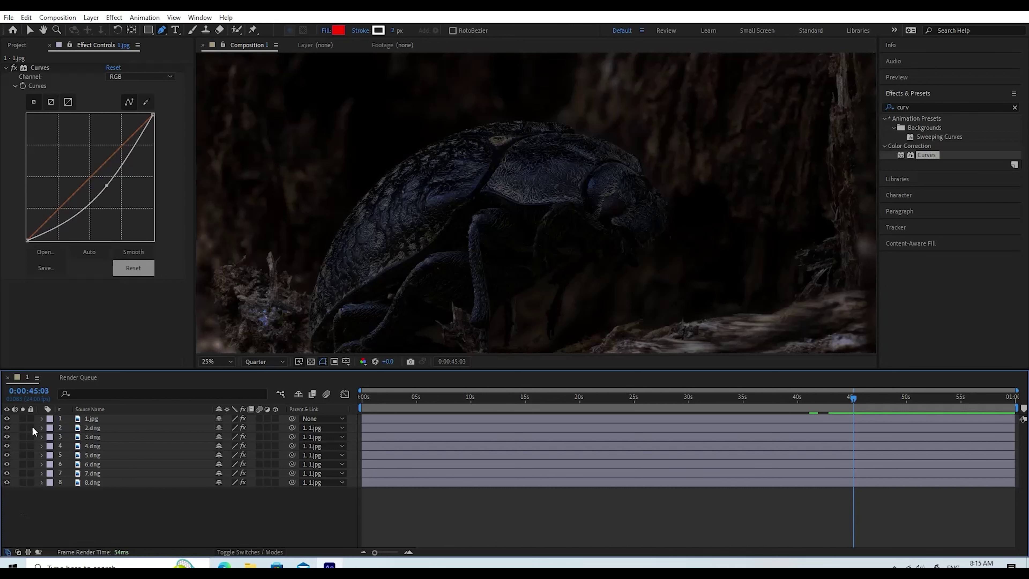
left_click(41, 417)
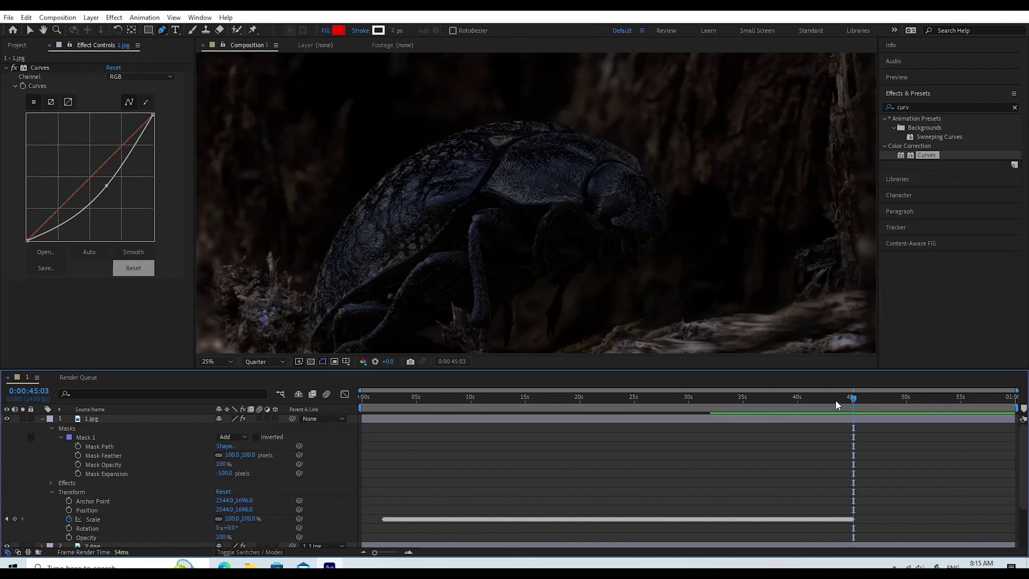
left_click_drag(855, 399, 830, 405)
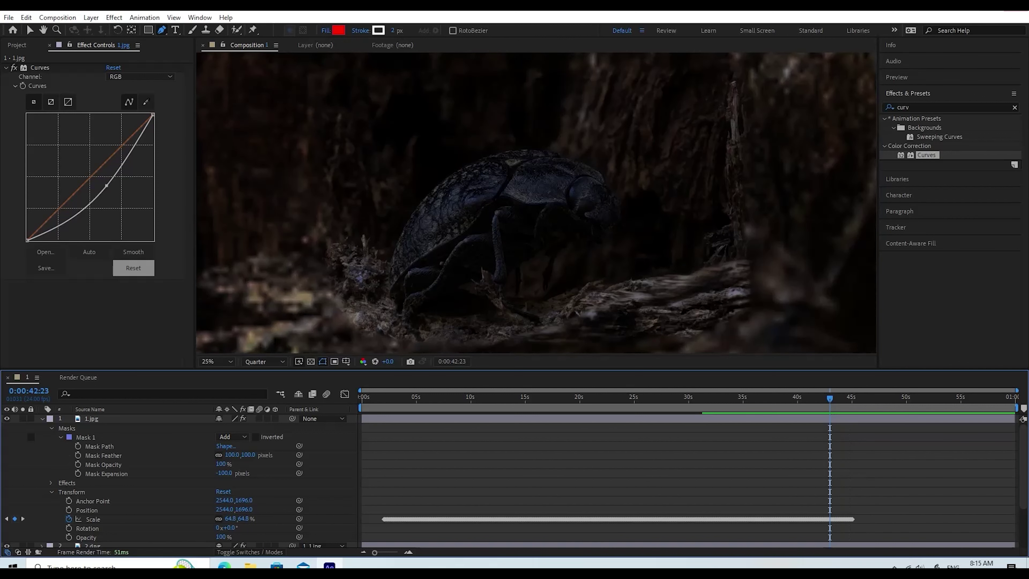
Step: Search the effects for "color", apply Lumetri Color to layer 1.jpg and activate the Selection tool
left_click(915, 107)
type("curv")
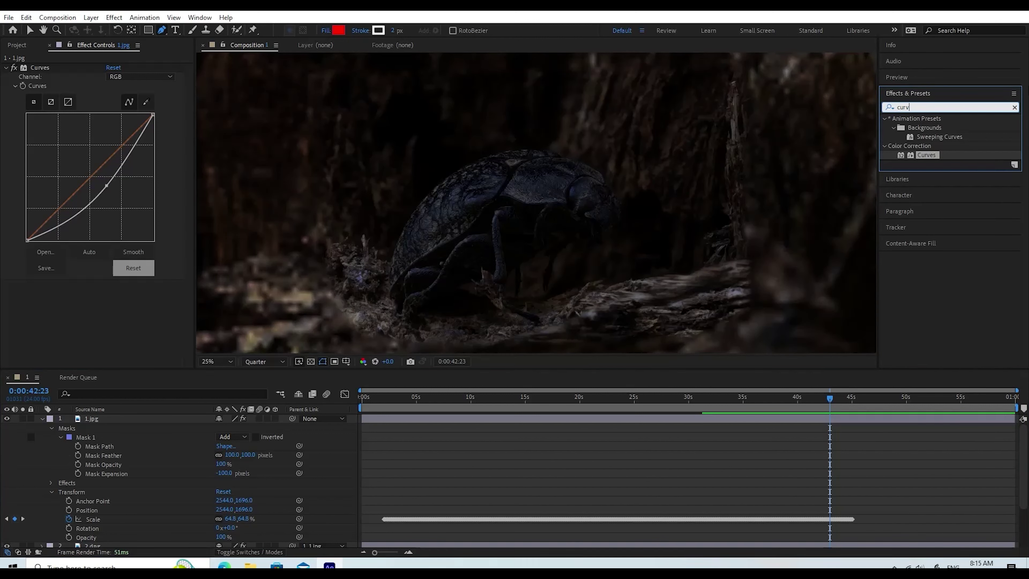
type("colo")
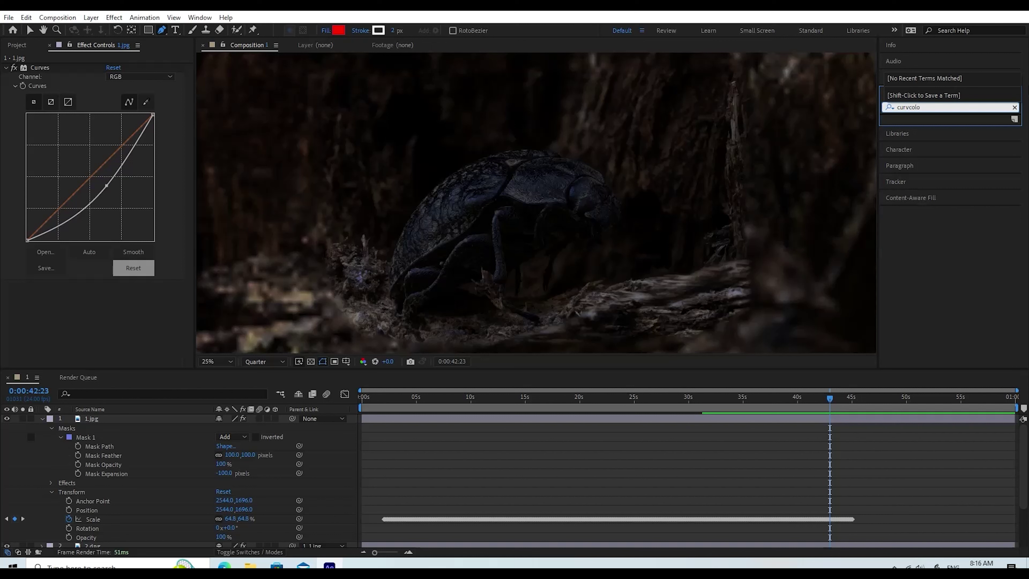
key("BackSpace")
key("BackSpace")
key("BackSpace")
key("BackSpace")
key("BackSpace")
key("BackSpace")
key("BackSpace")
key("BackSpace")
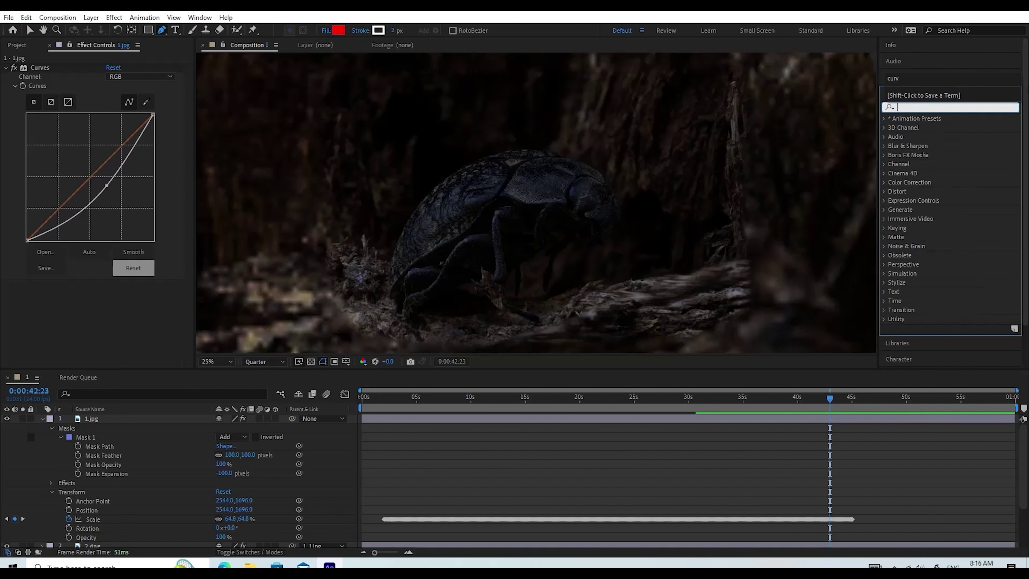
type("color")
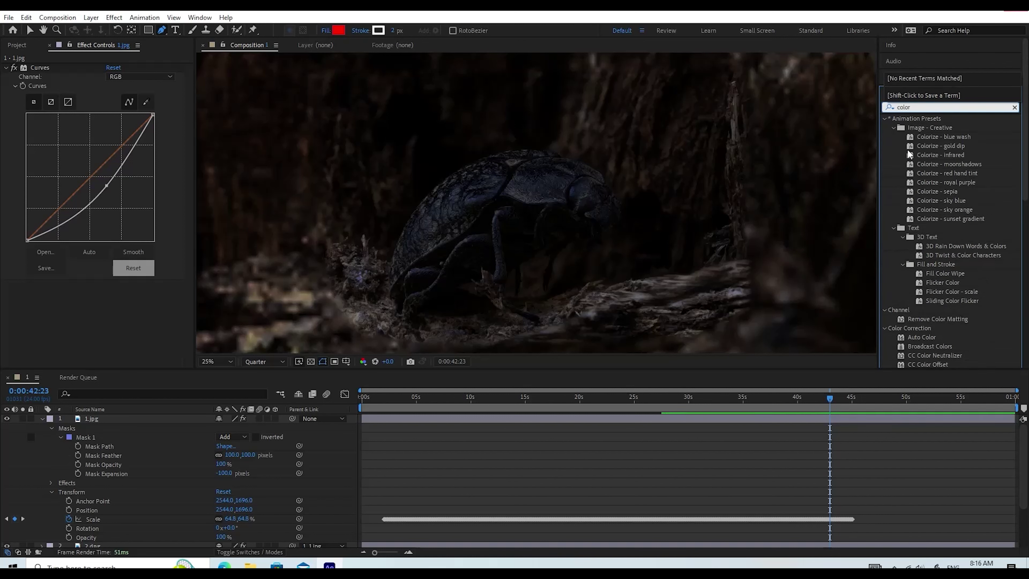
scroll(995, 186, "down", 3)
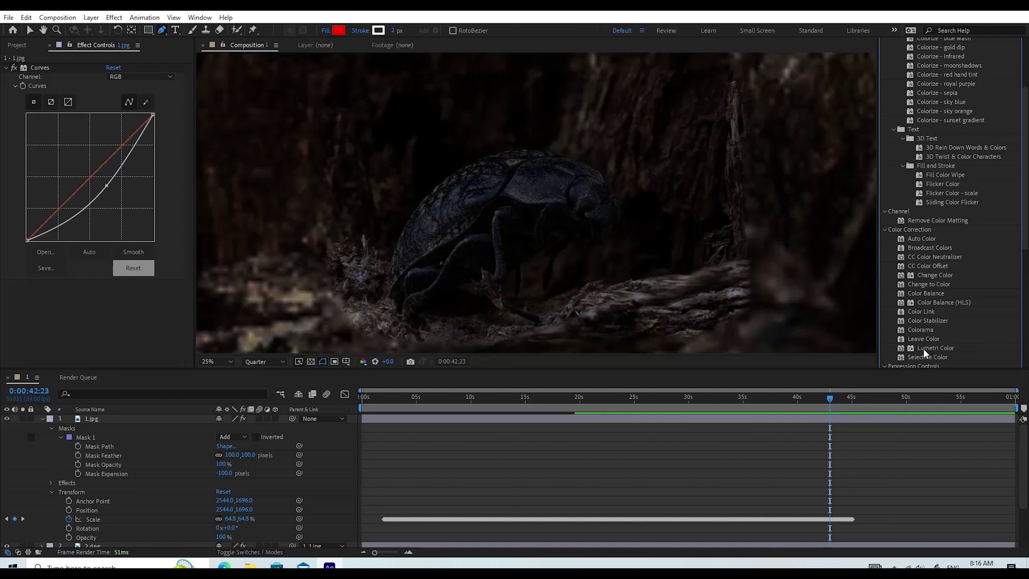
left_click_drag(926, 347, 82, 417)
key("v")
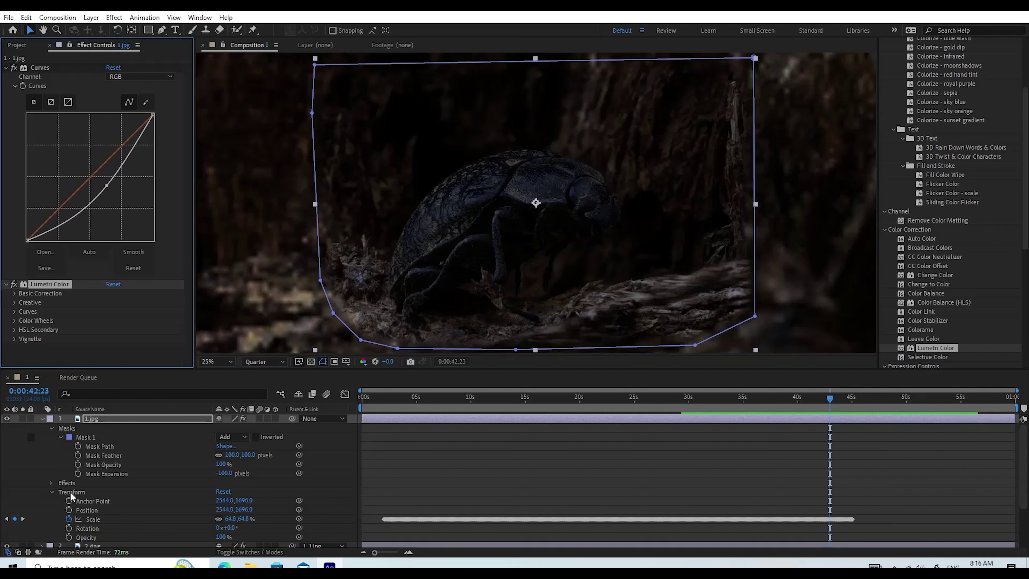
Step: Keyframe layer 1.jpg's Lumetri Color Exposure from 0.0 at 0:00:42:23 to 2.3 at 0:00:45:03, and scrub through the brightening
left_click(50, 482)
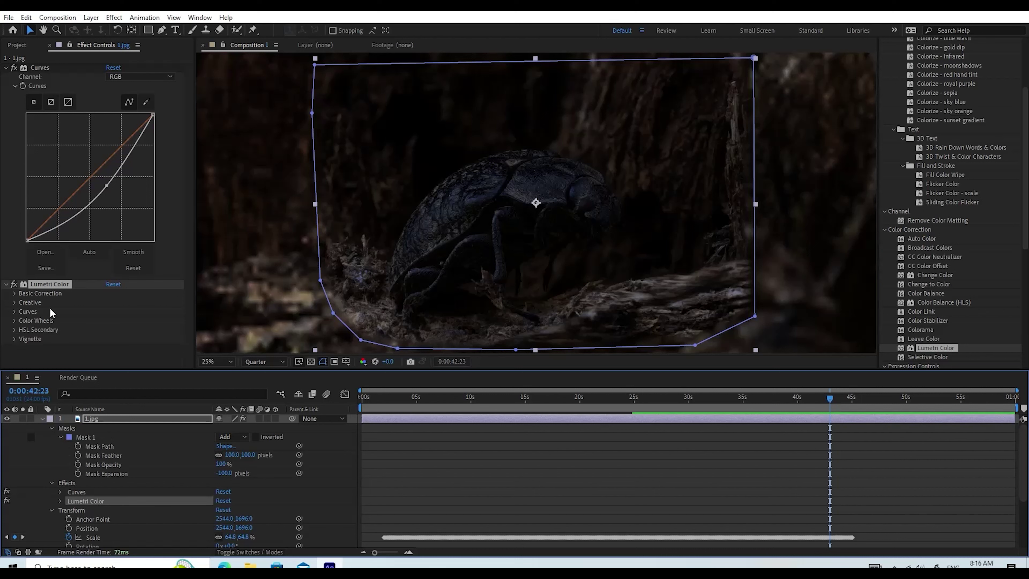
left_click(16, 293)
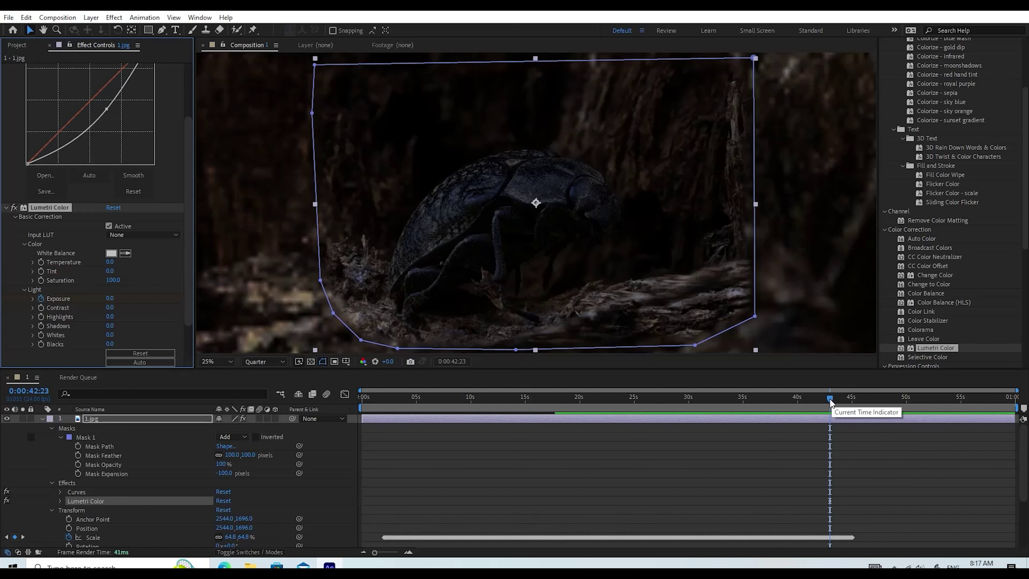
left_click_drag(833, 398, 853, 393)
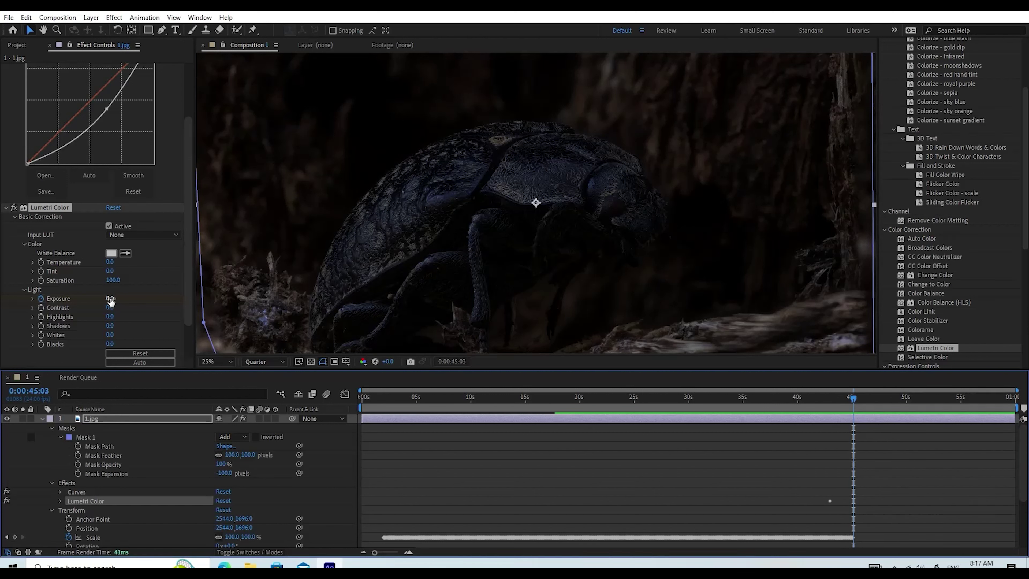
left_click_drag(111, 298, 119, 297)
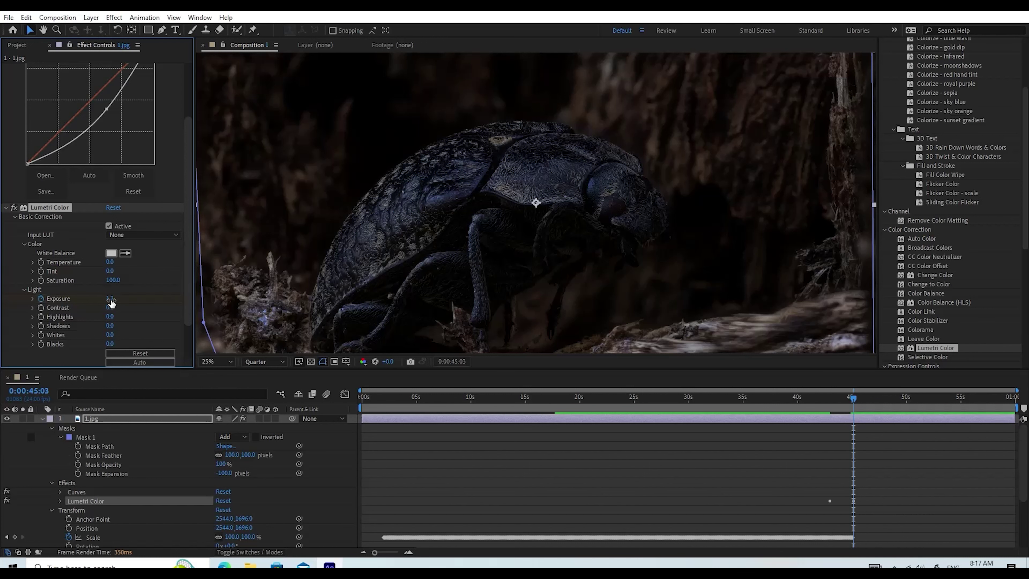
left_click_drag(111, 300, 114, 298)
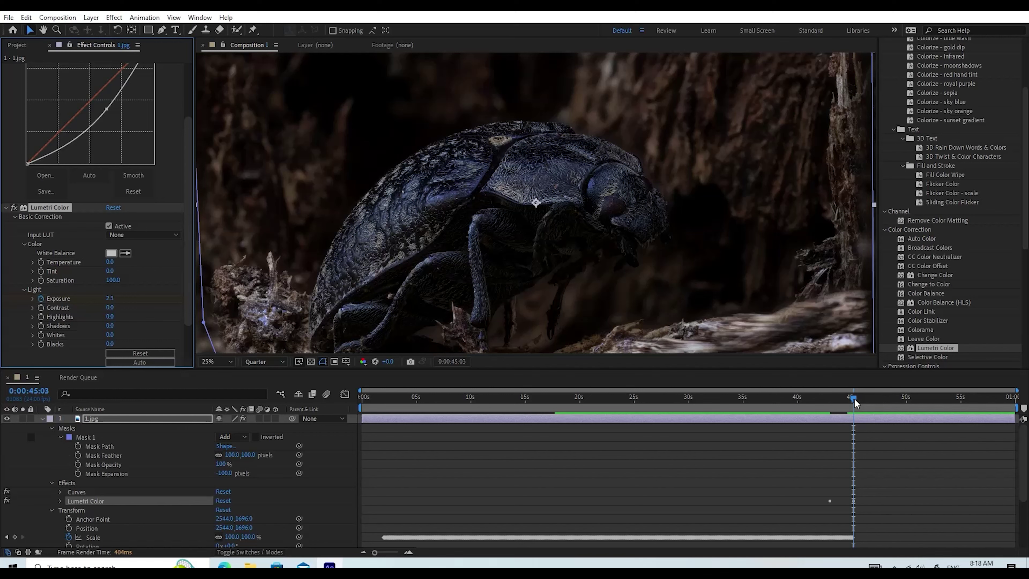
left_click_drag(853, 397, 812, 415)
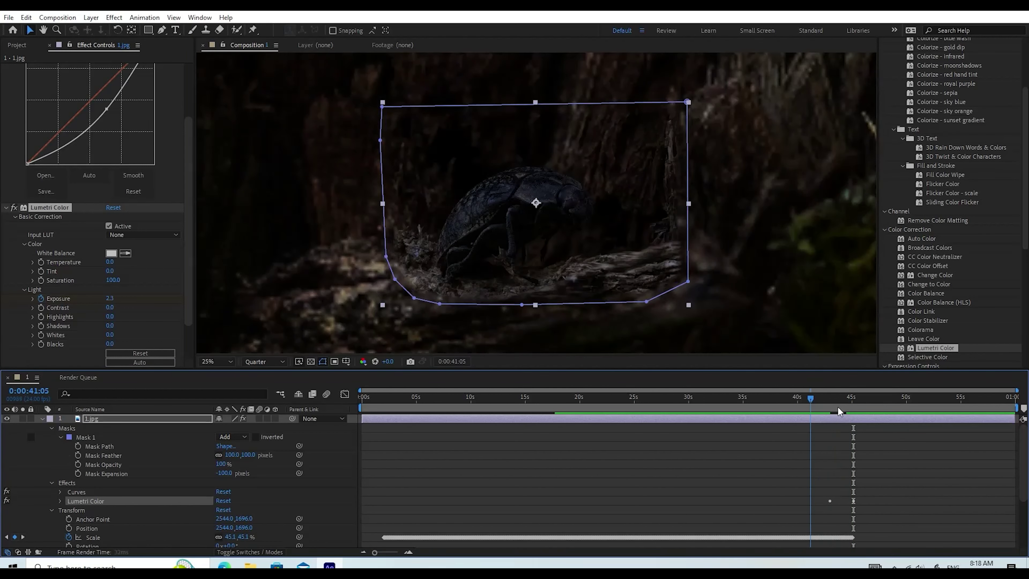
left_click(849, 401)
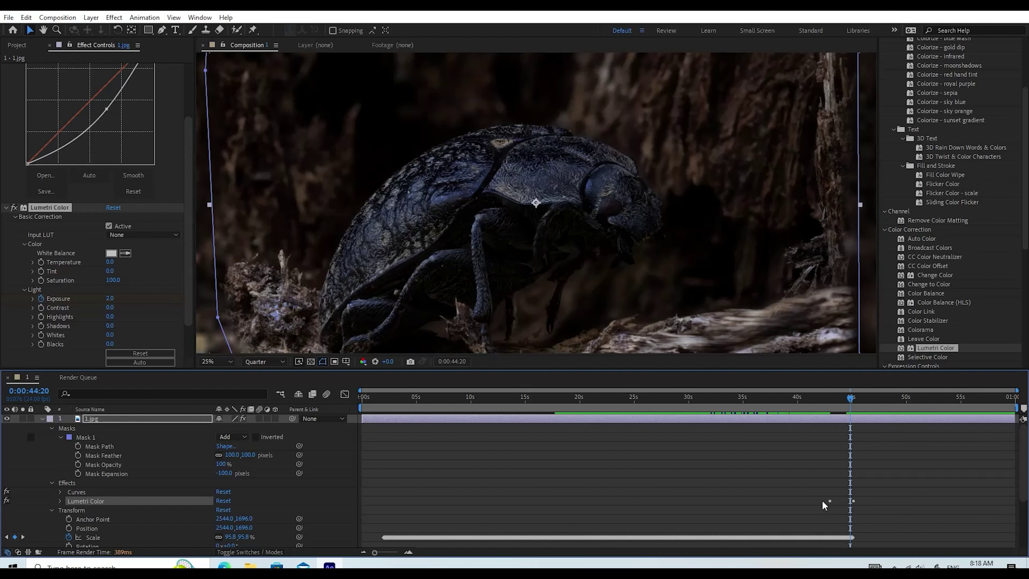
left_click(763, 414)
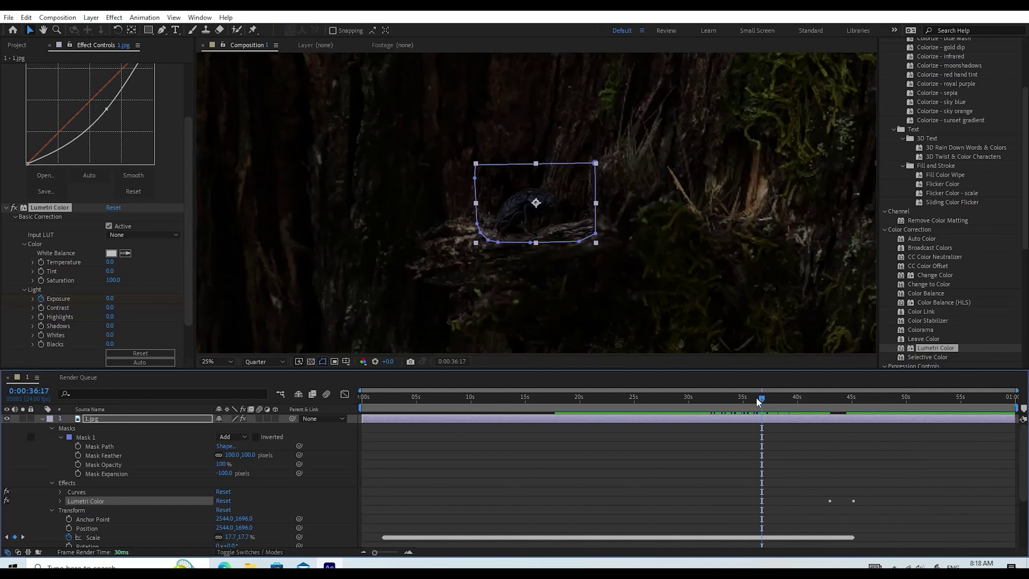
left_click_drag(760, 398, 853, 394)
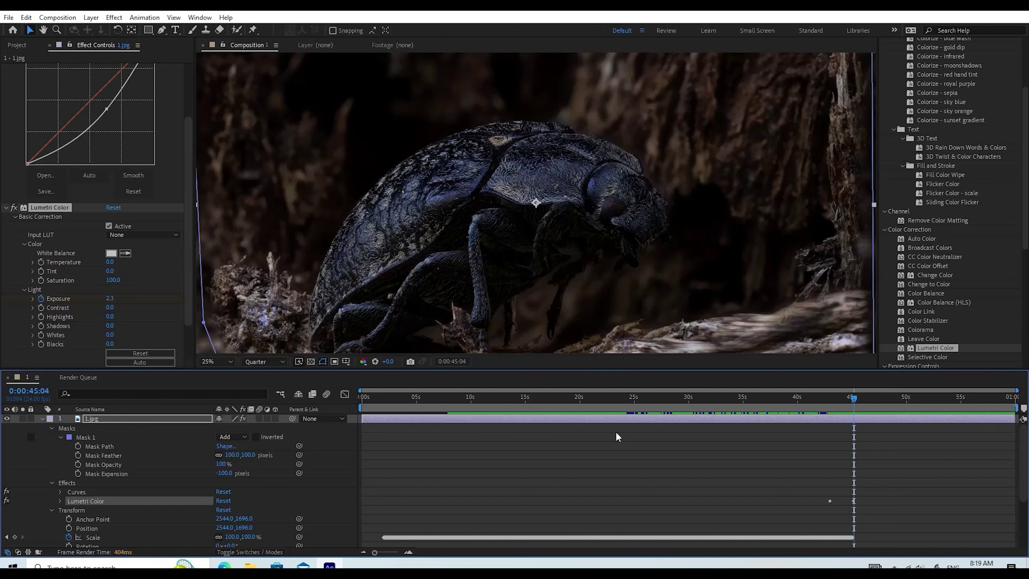
Step: Add a 310% Scale keyframe to layer 1.jpg at 0:00:54:22 and start Position keyframing at 0:00:45:04
left_click_drag(853, 400, 959, 395)
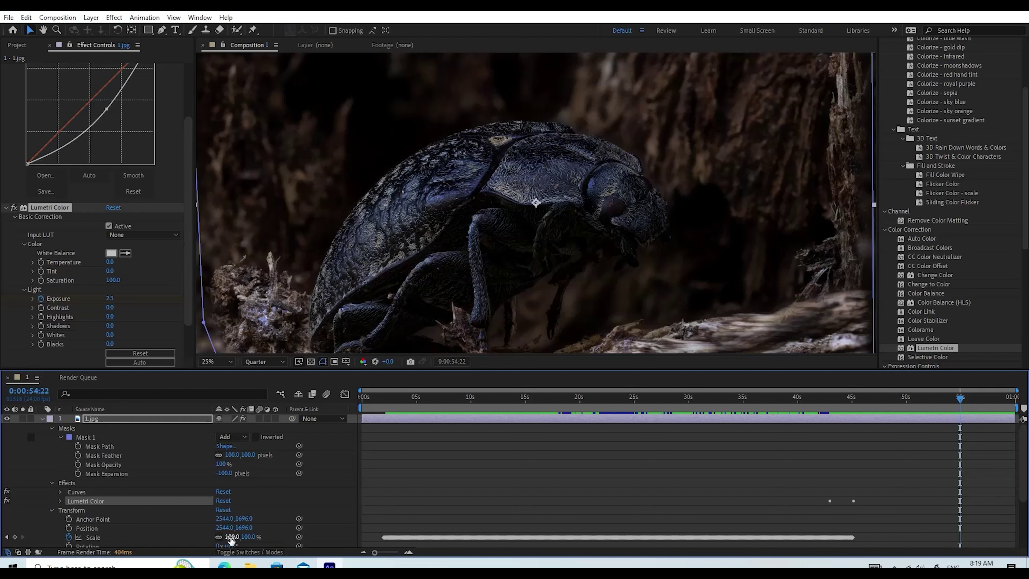
left_click_drag(232, 538, 342, 535)
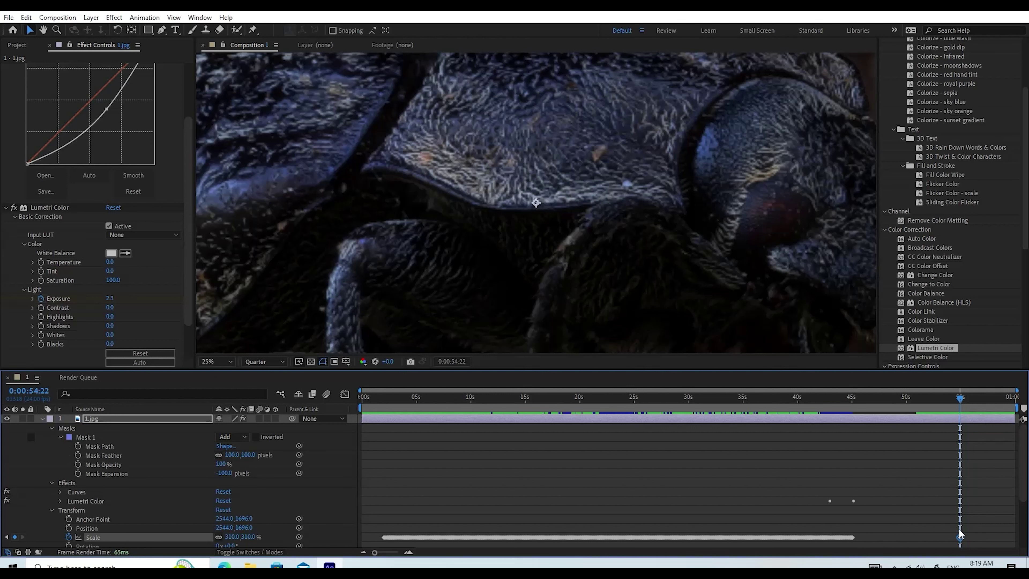
left_click_drag(961, 399, 855, 418)
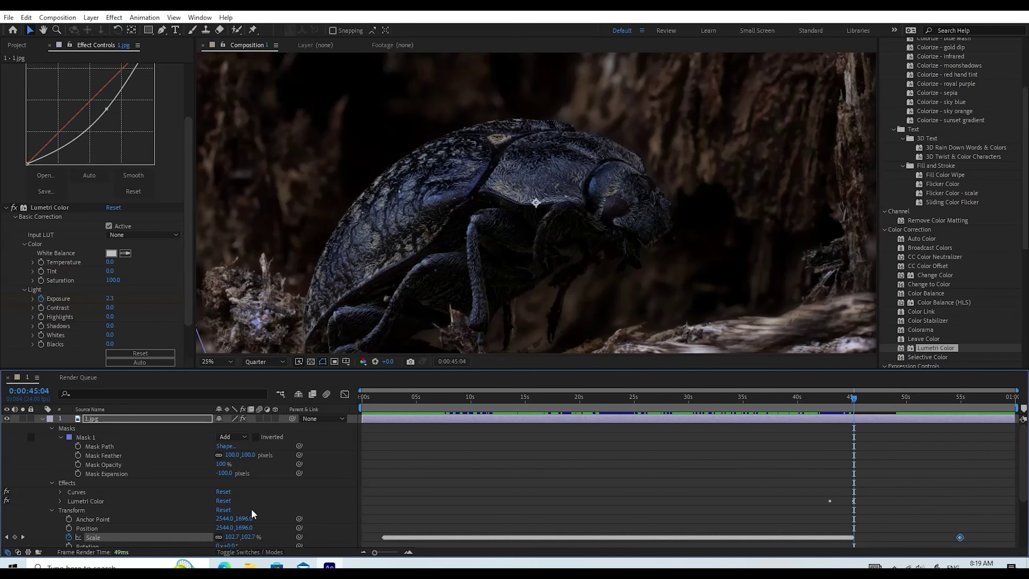
left_click(68, 528)
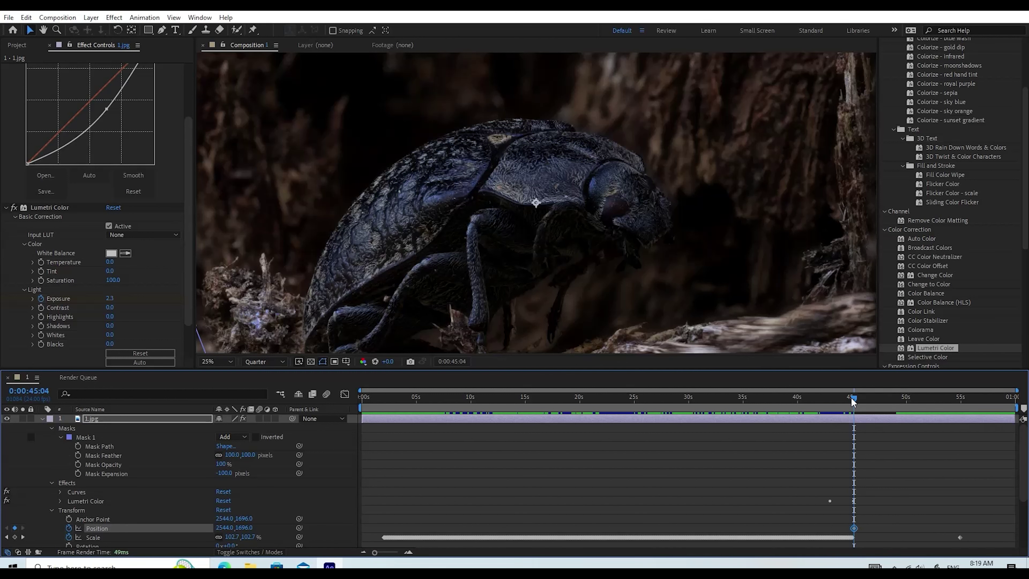
Step: Try shifting layer 1.jpg's Anchor Point to 3351.0, 1696.0 at 0:00:54:21, scrub through the zoom, and undo the shift
left_click_drag(853, 401, 959, 399)
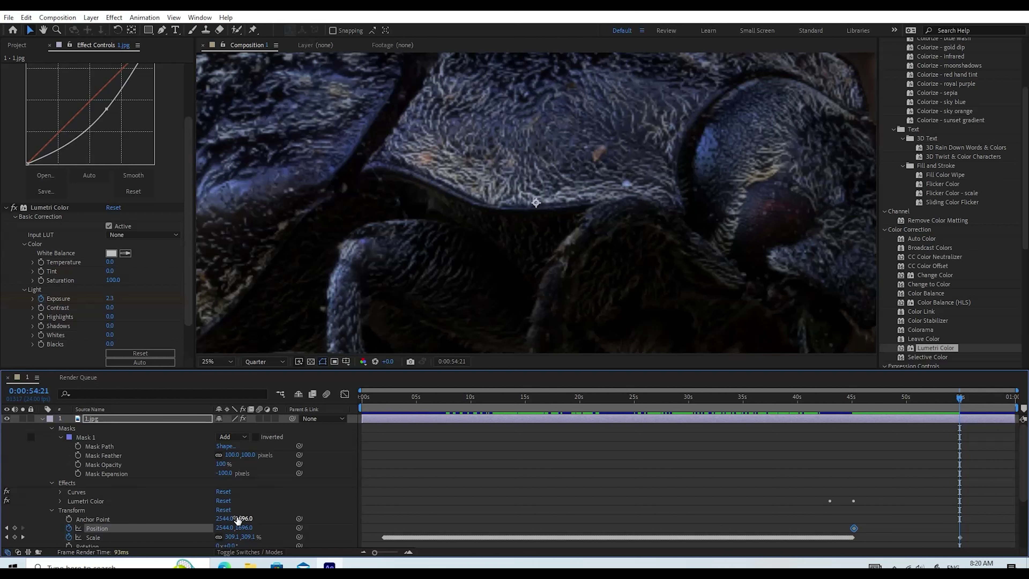
left_click_drag(227, 522, 637, 495)
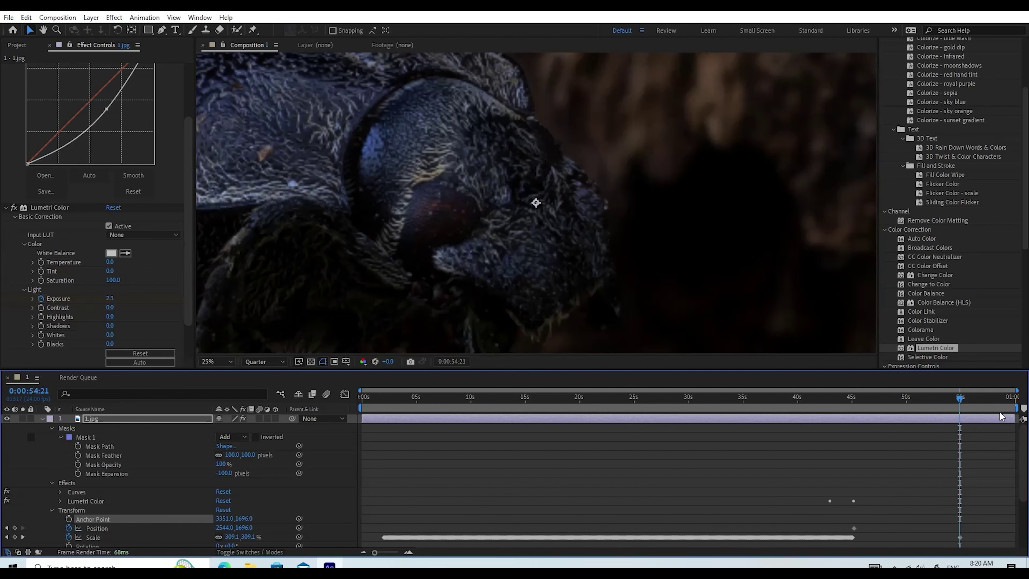
left_click_drag(959, 398, 855, 417)
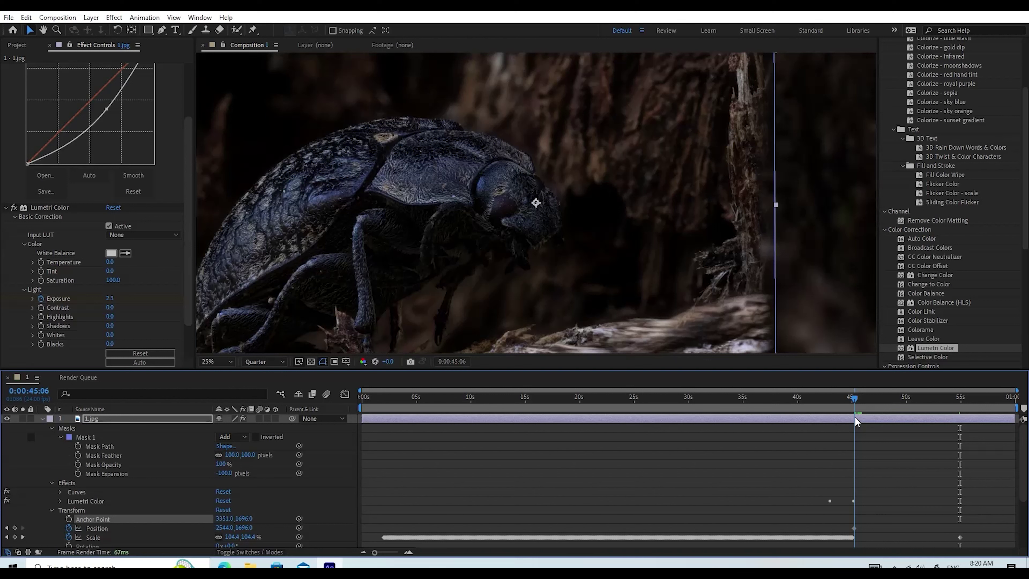
left_click_drag(854, 416, 889, 412)
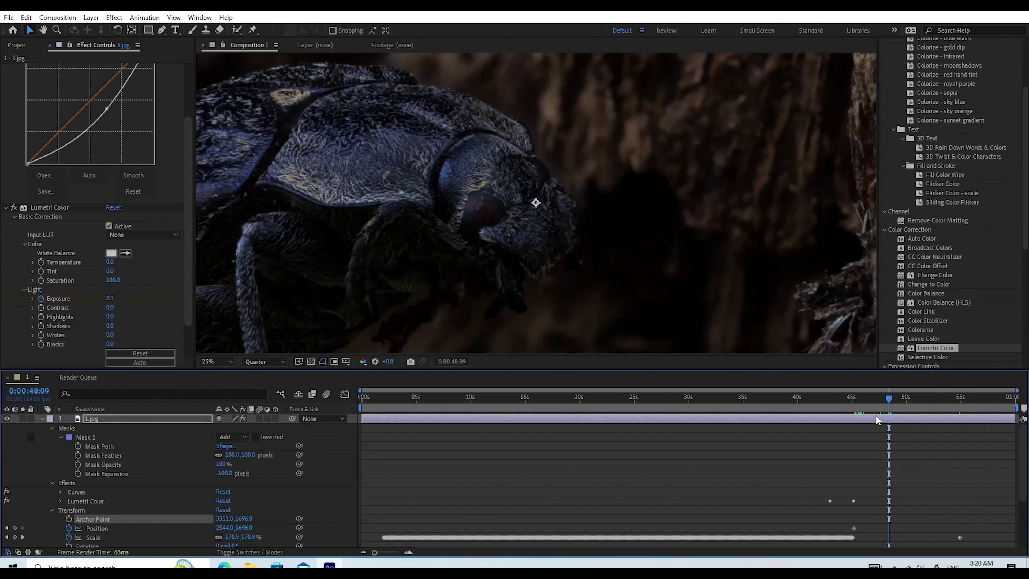
key("ctrl+z")
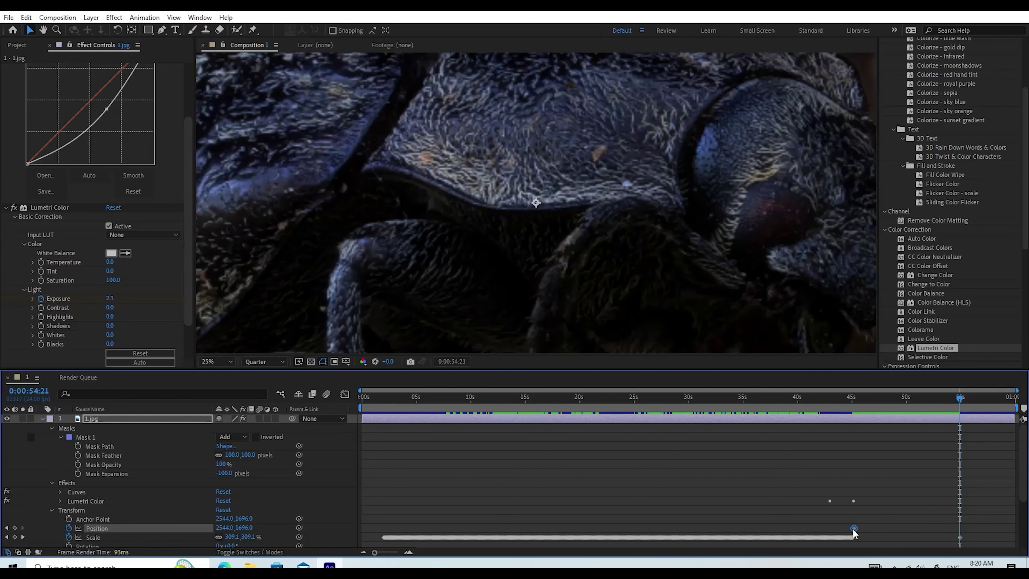
Step: Deselect layer 1.jpg and scrub back to 0:00:45:03 to check the frame just before its first Position keyframe
left_click(932, 529)
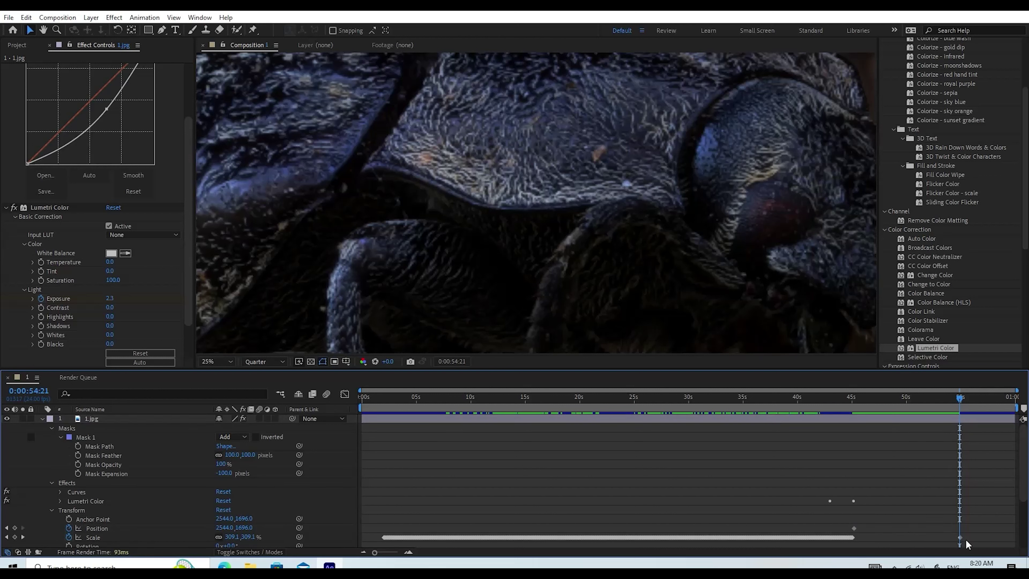
mouse_move(959, 536)
left_click_drag(958, 399, 850, 431)
key("Page_Up")
key("Page_Up")
key("Page_Up")
key("Page_Up")
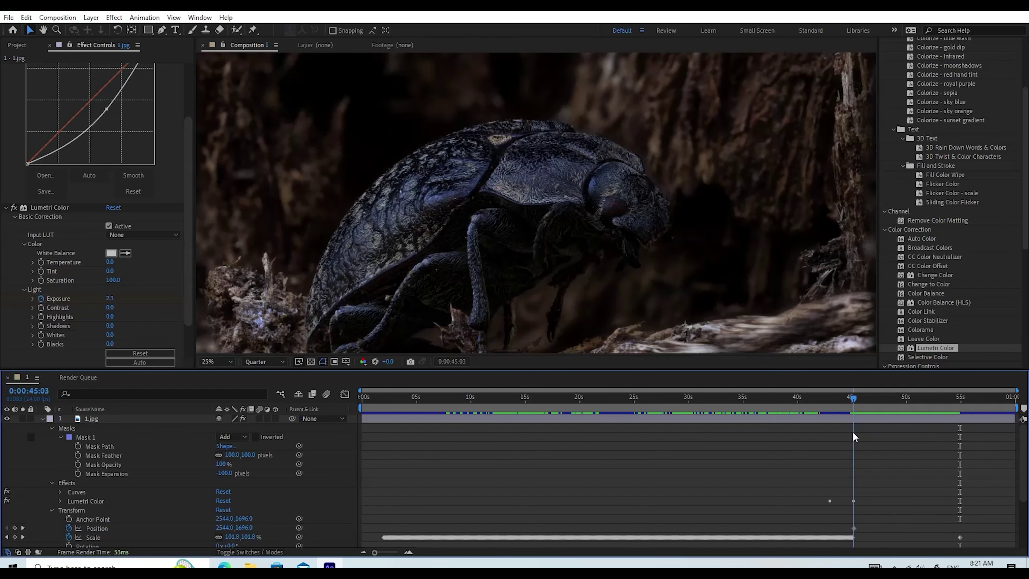
Step: Add a Position keyframe of 577.0, 1696.0 to layer 1.jpg at 0:00:54:22, bringing the beetle's head into the frame
left_click_drag(853, 399, 960, 408)
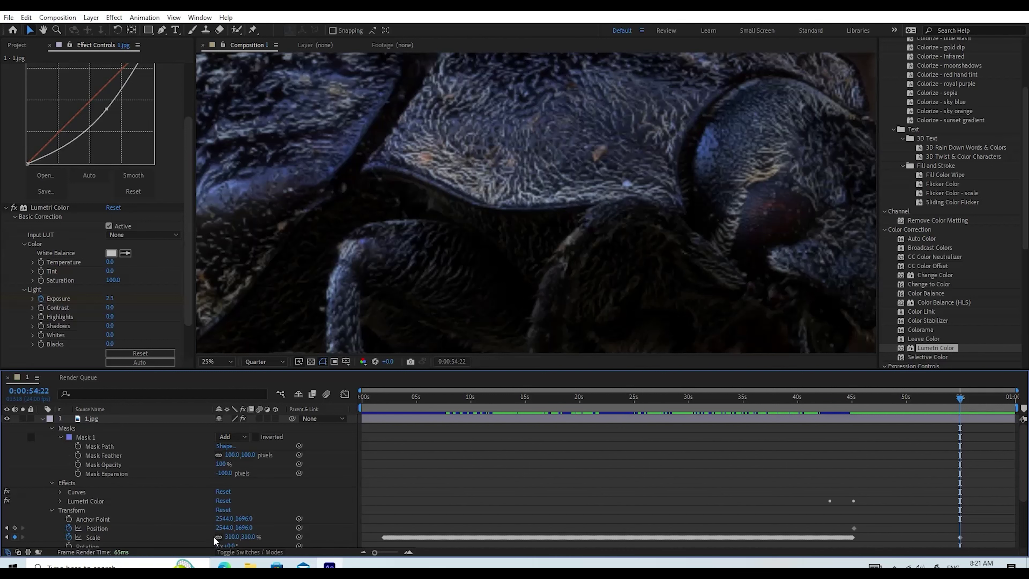
left_click_drag(219, 529, 32, 515)
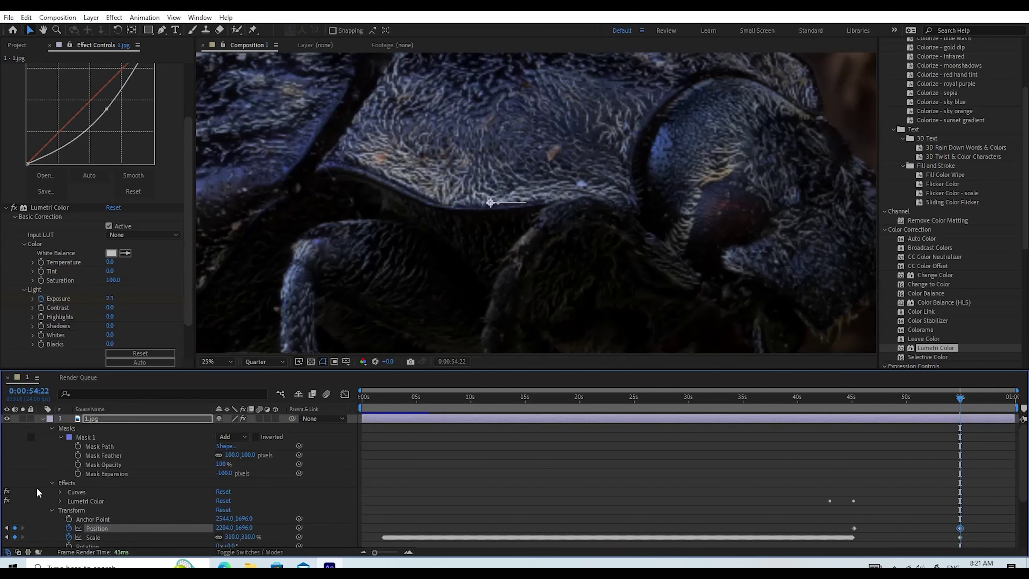
left_click_drag(224, 523, 45, 526)
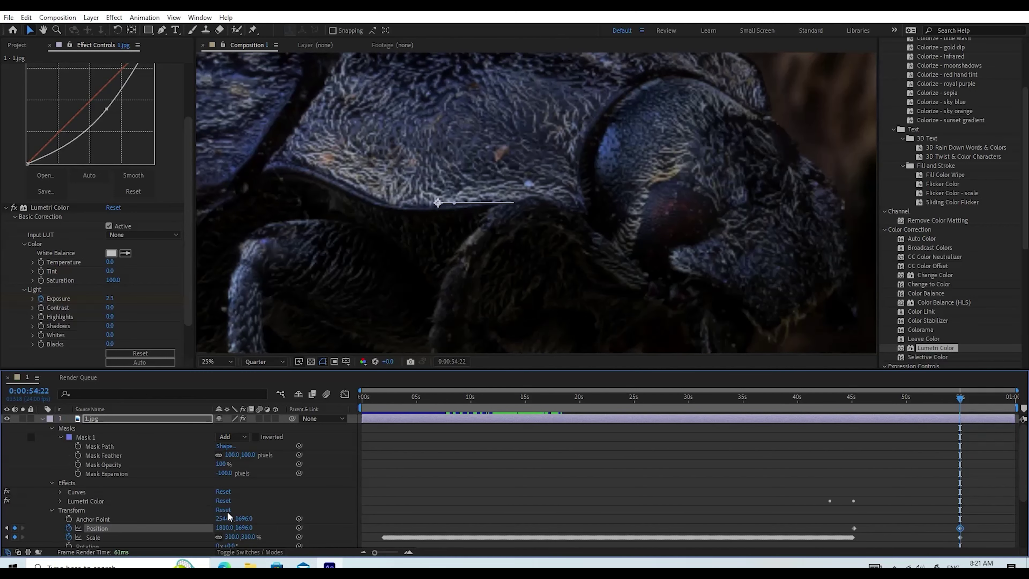
left_click_drag(227, 527, 85, 486)
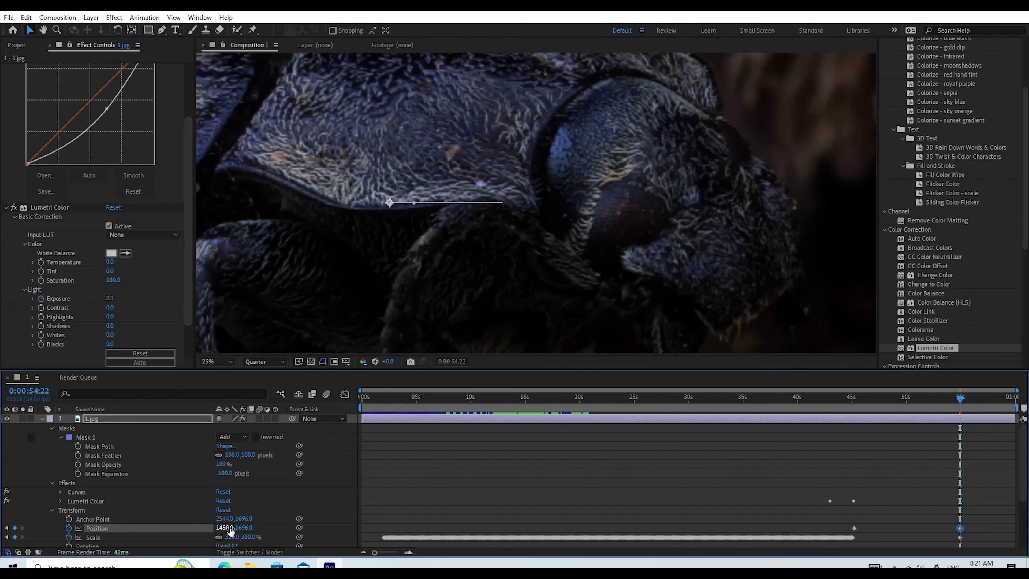
left_click_drag(227, 528, 161, 517)
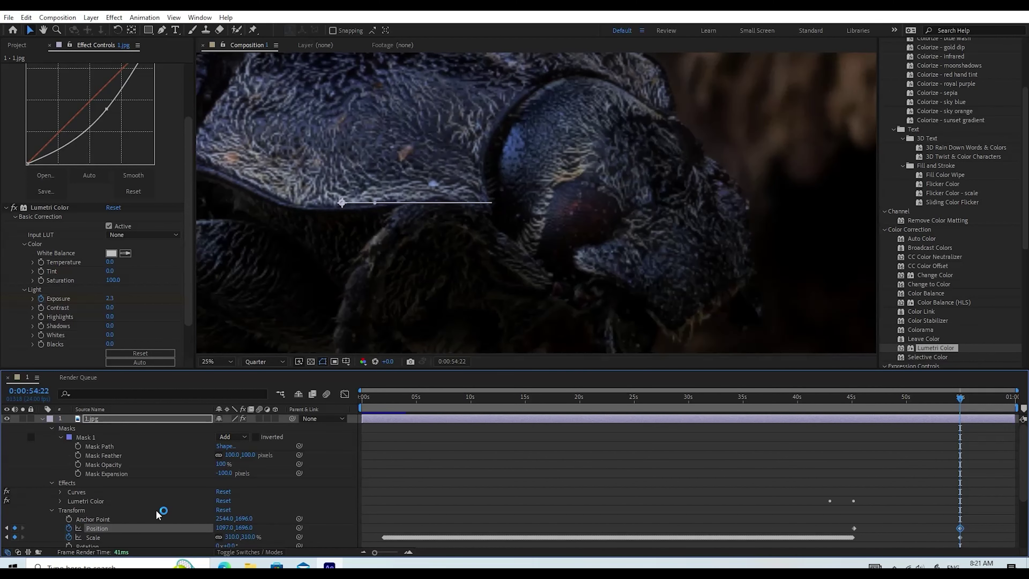
left_click_drag(223, 528, 71, 534)
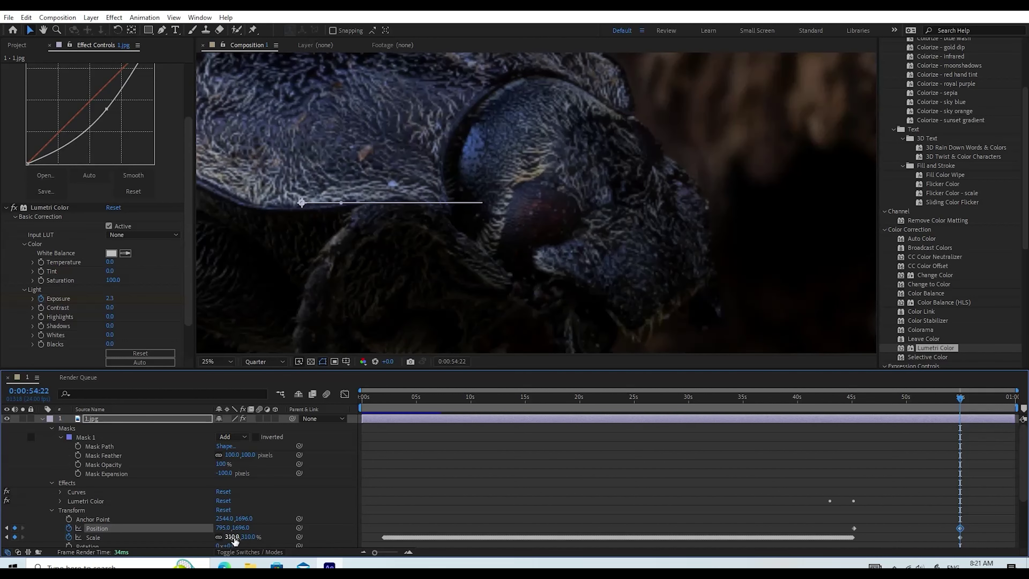
left_click_drag(222, 527, 114, 537)
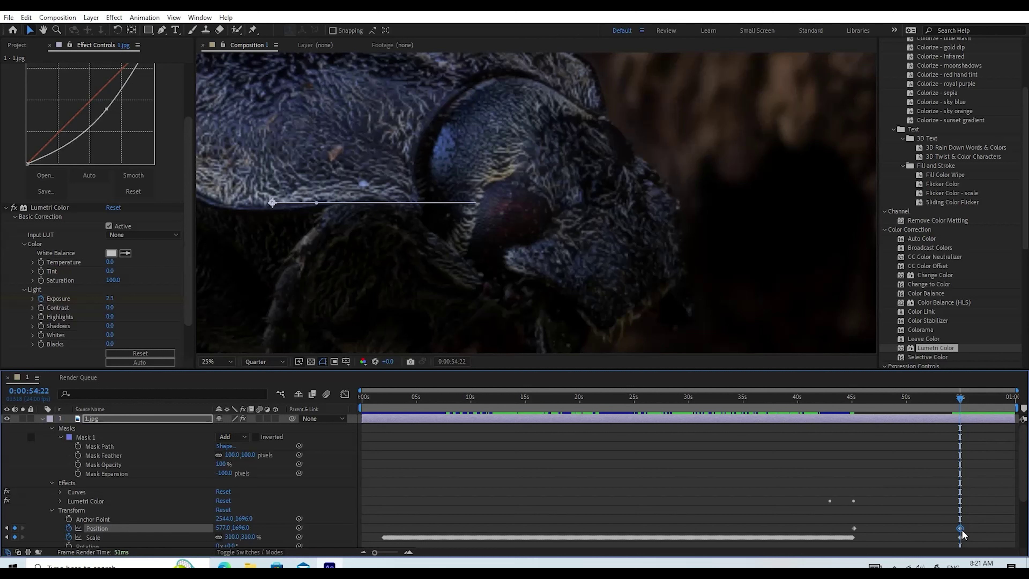
left_click(920, 512)
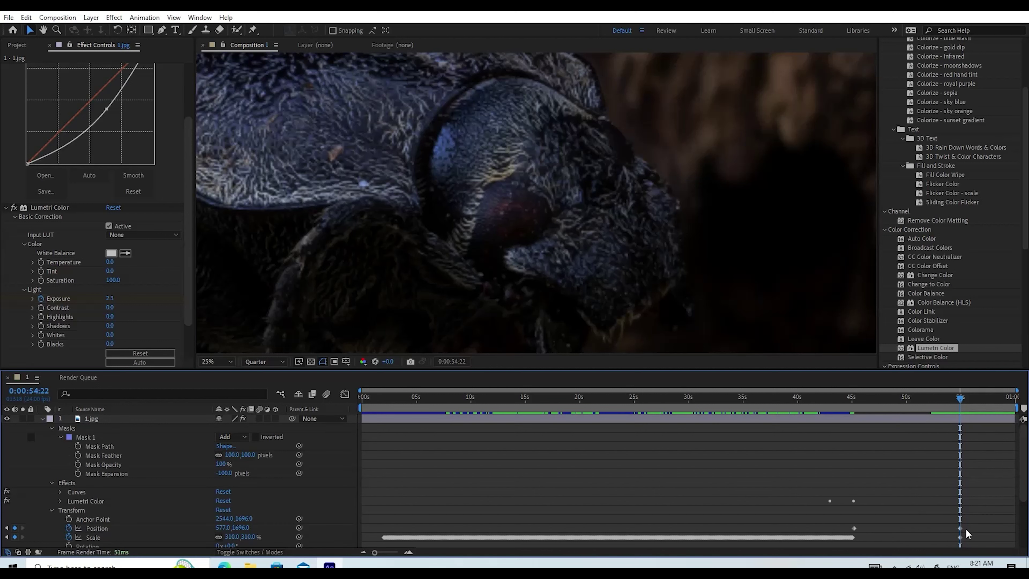
Step: Scrub back to 0:00:51:03 and apply Easy Ease to both Position keyframes of layer 1.jpg
left_click_drag(960, 399, 918, 414)
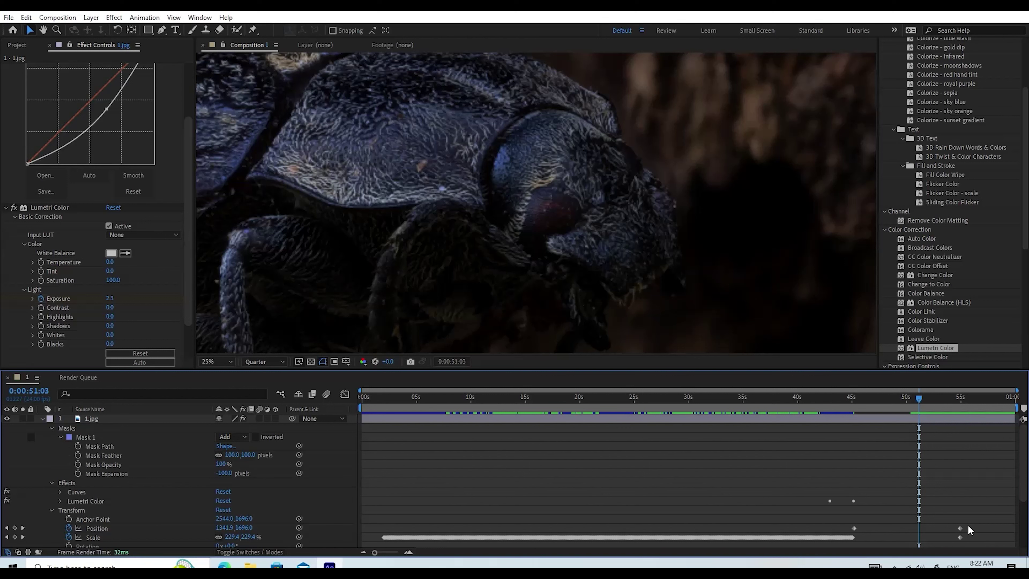
left_click_drag(968, 529, 847, 529)
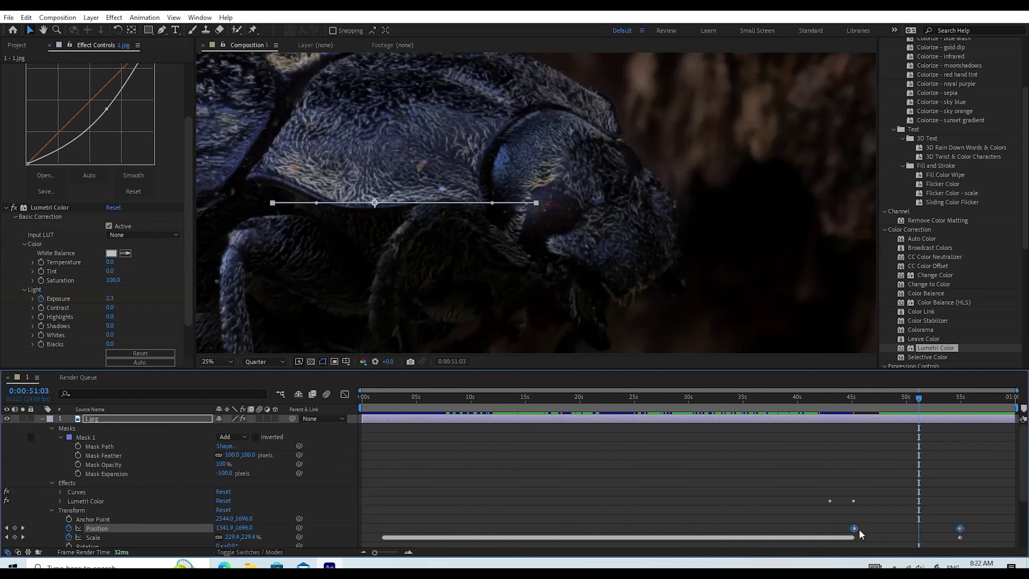
right_click(854, 529)
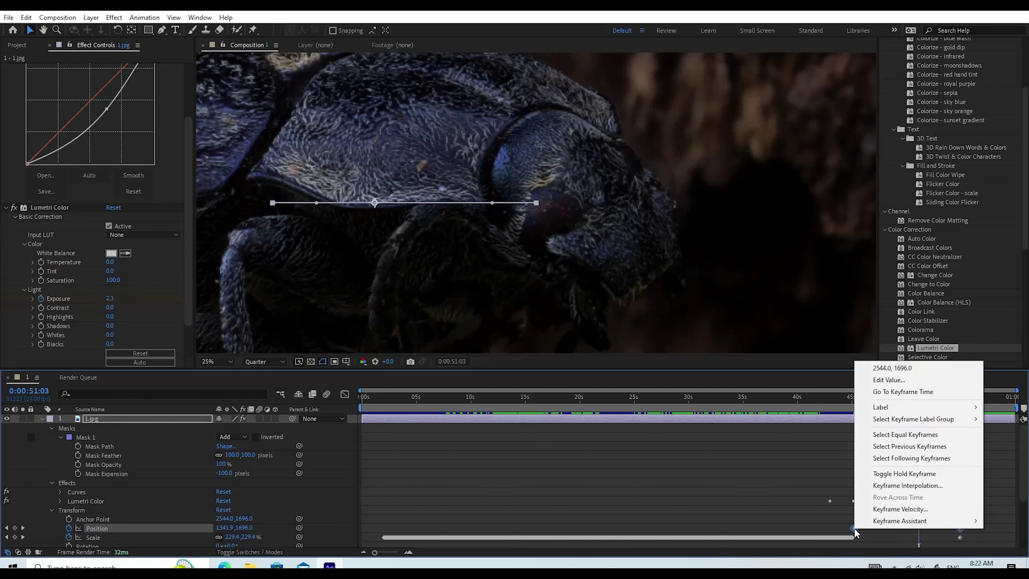
mouse_move(917, 523)
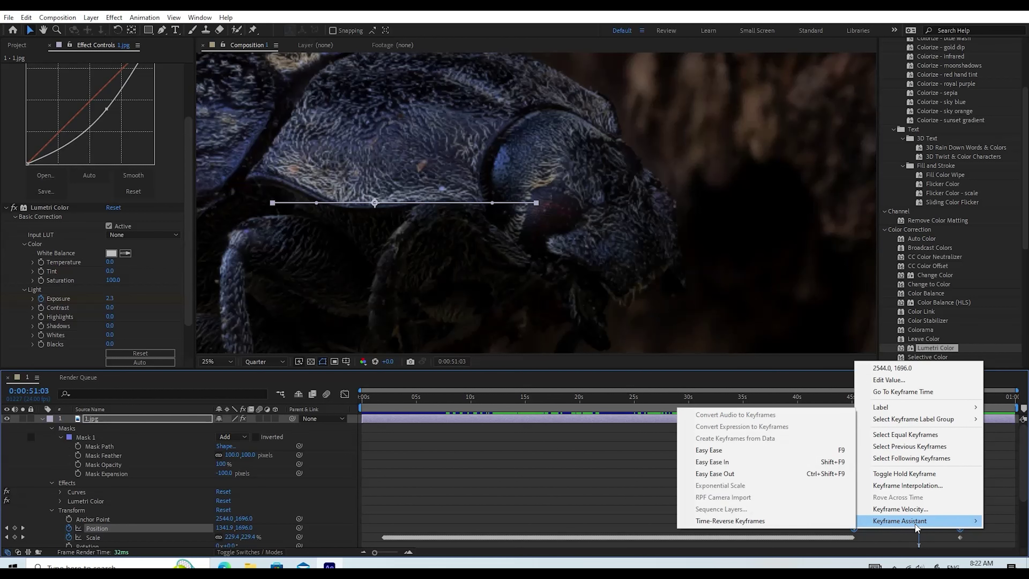
left_click(707, 450)
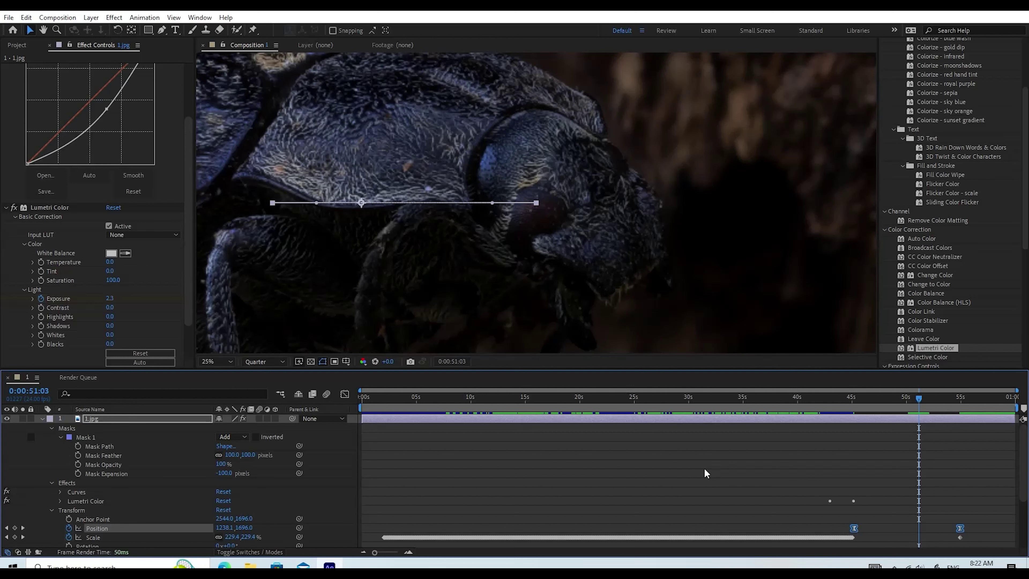
Step: Apply Easy Ease to layer 1.jpg's final 310% Scale keyframe
left_click(958, 538)
right_click(958, 538)
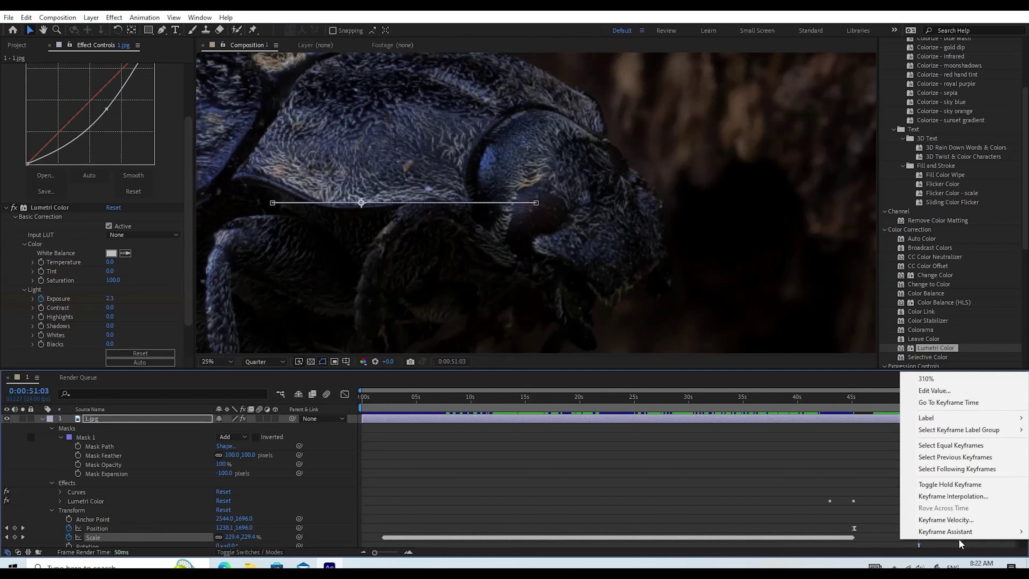
mouse_move(956, 532)
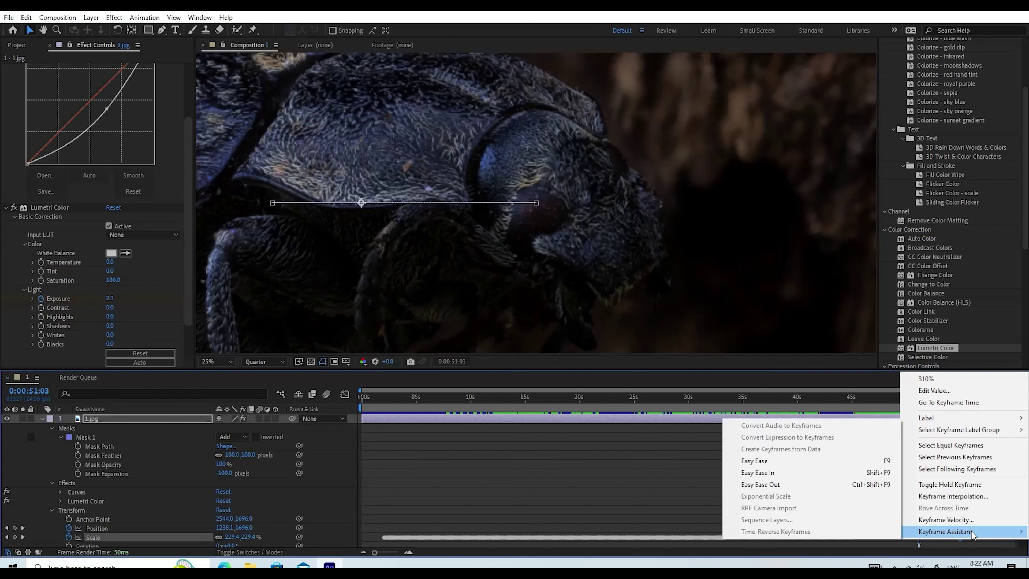
left_click(781, 461)
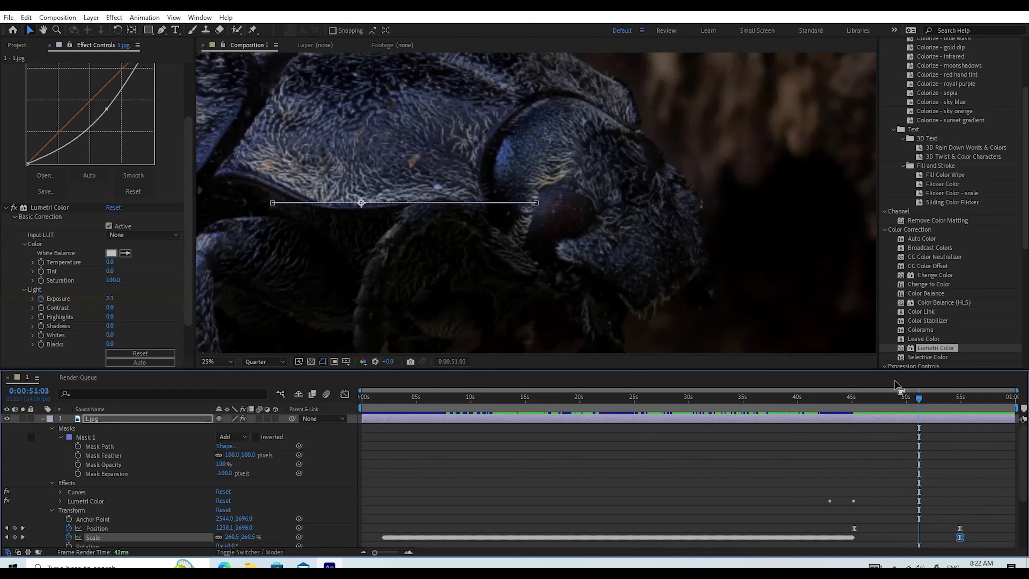
Step: Preview the whole zoom animation from 0:00:00:00
left_click_drag(918, 400, 287, 455)
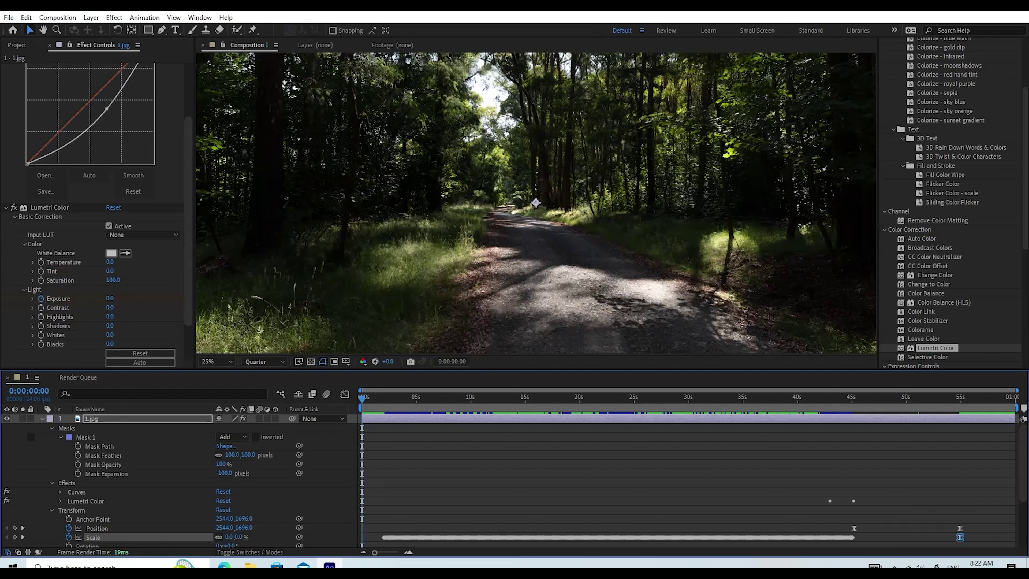
key("space")
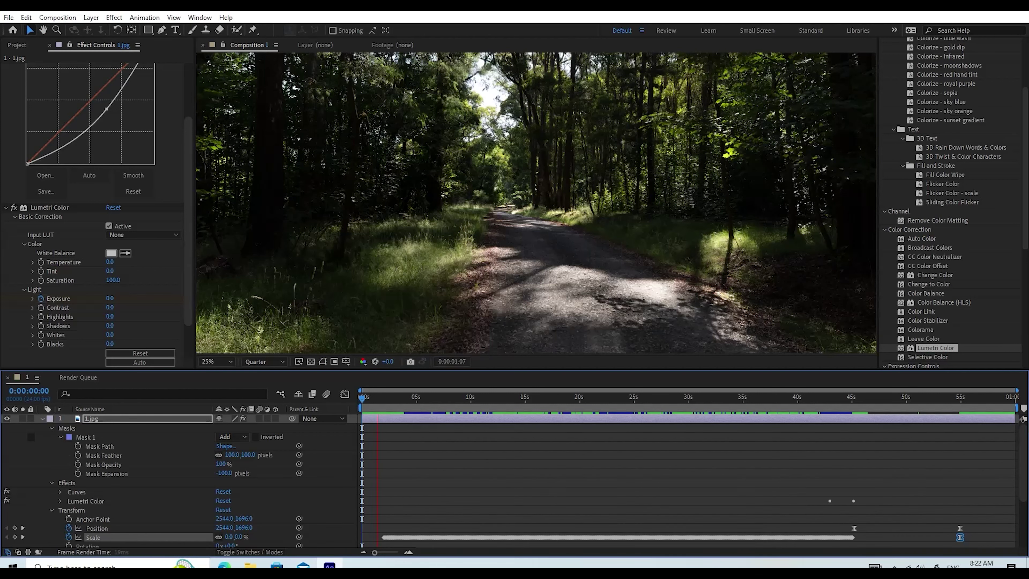
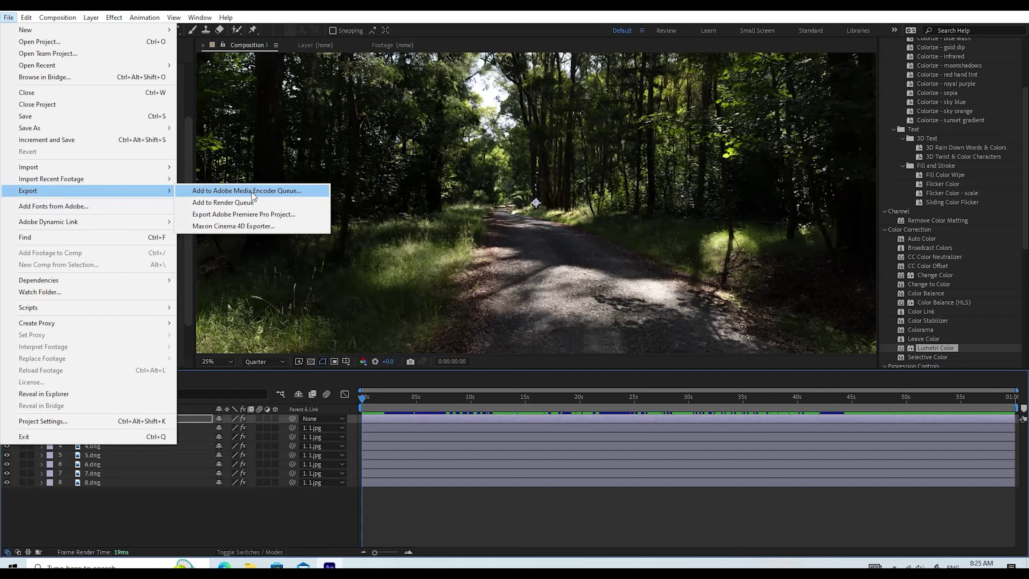
Step: Send the composition to the Adobe Media Encoder queue and open the H.264 item's export settings, with the dialog moved fully into view
left_click(252, 192)
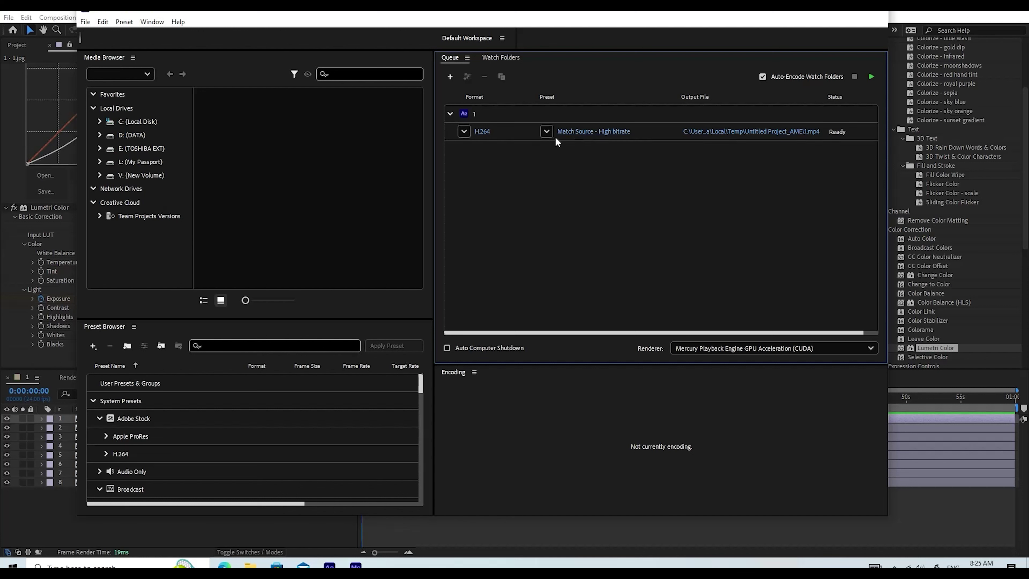
left_click(578, 136)
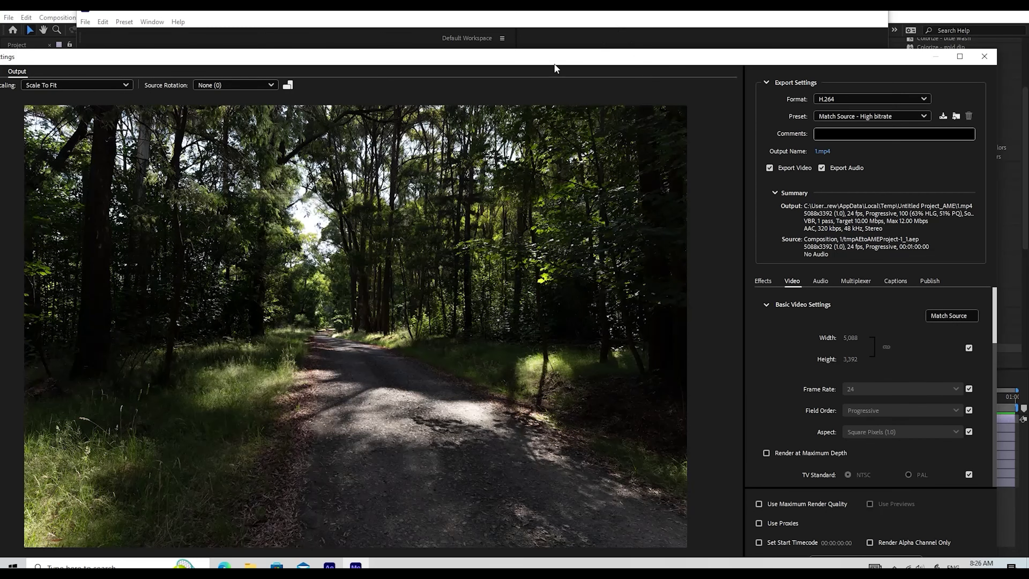
left_click_drag(549, 61, 574, 32)
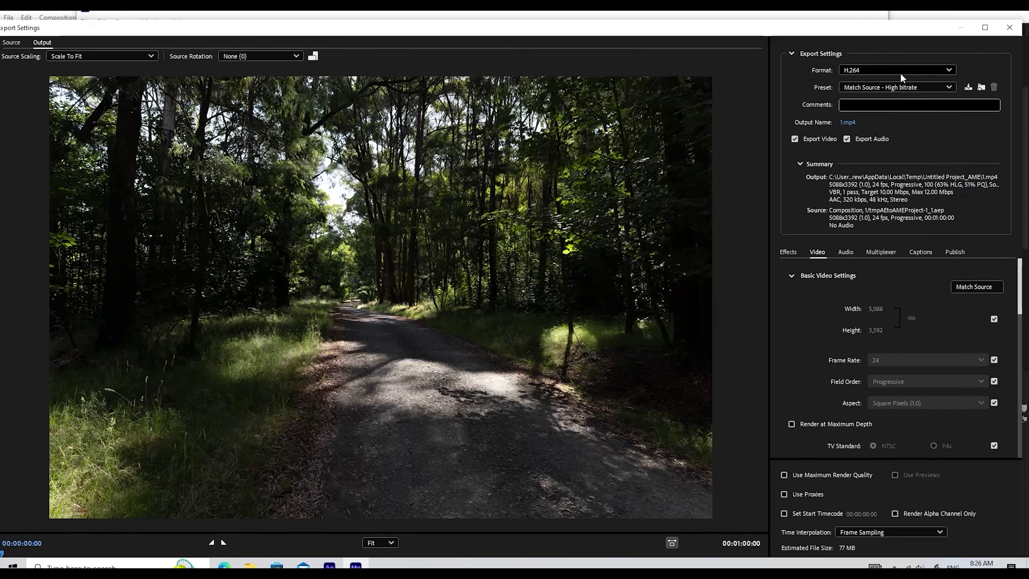
Step: Choose the High Quality 2160p 4K export preset and set the source scaling to Scale To Fill
left_click(951, 86)
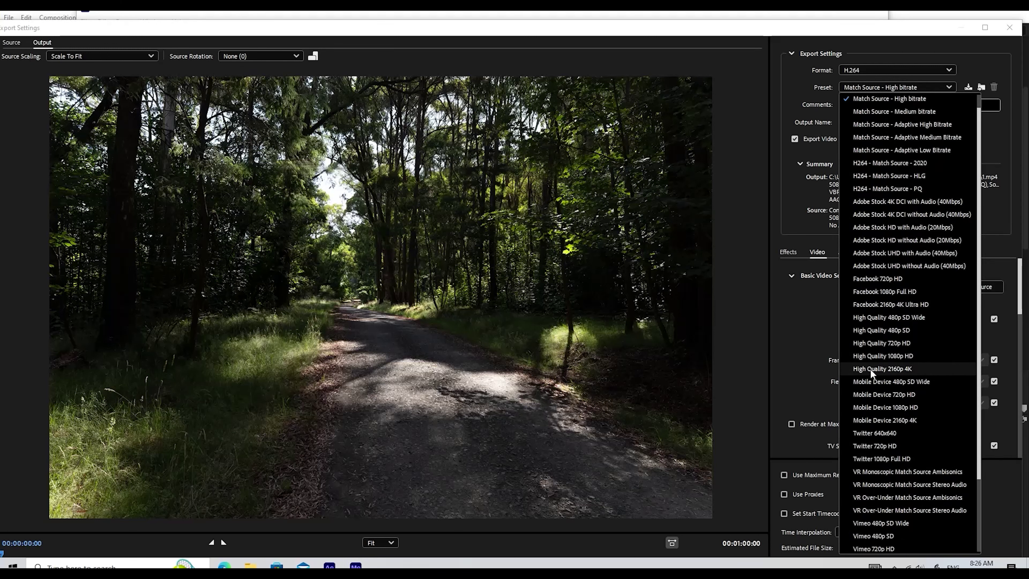
key("Escape")
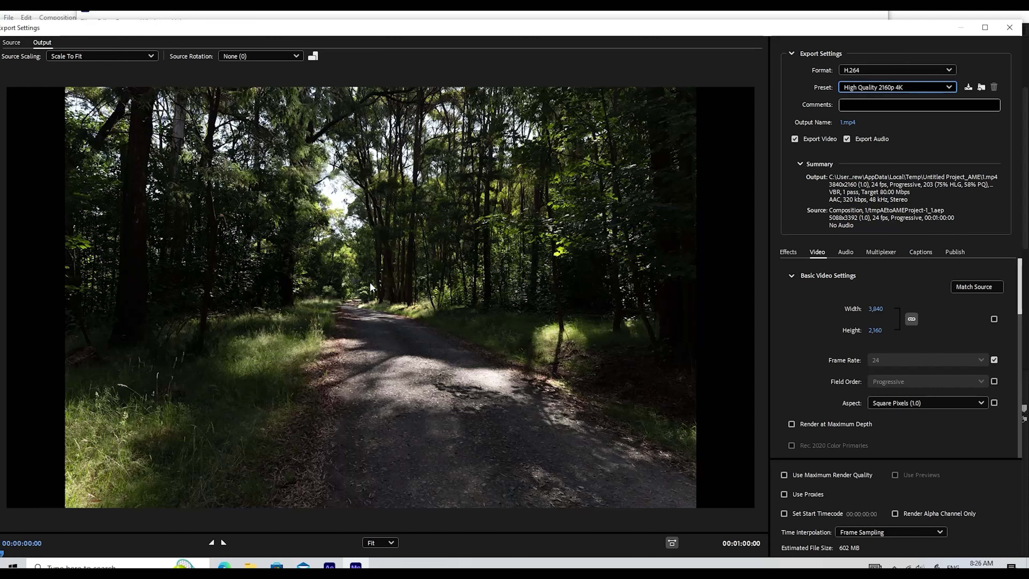
left_click(150, 56)
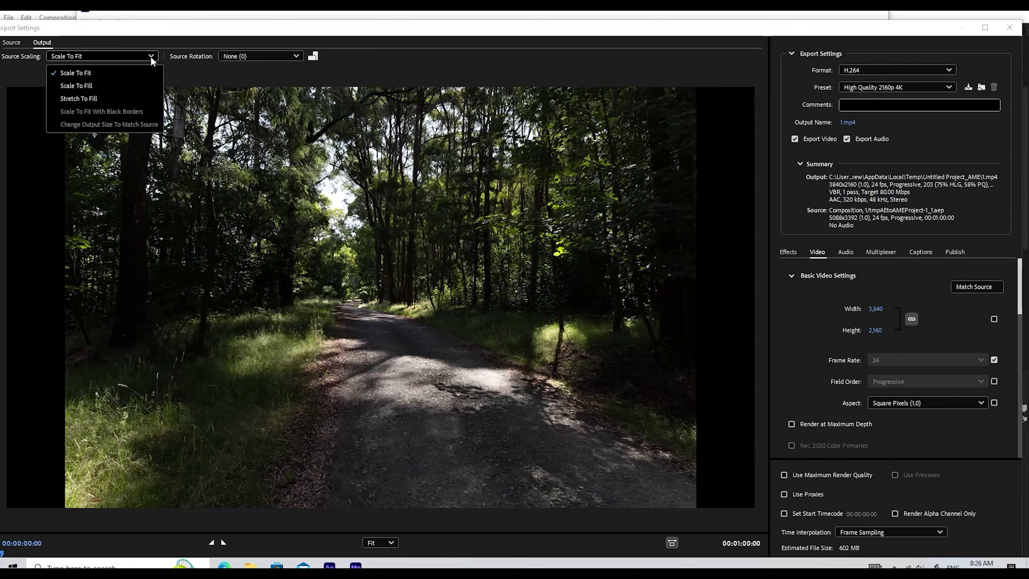
left_click(93, 86)
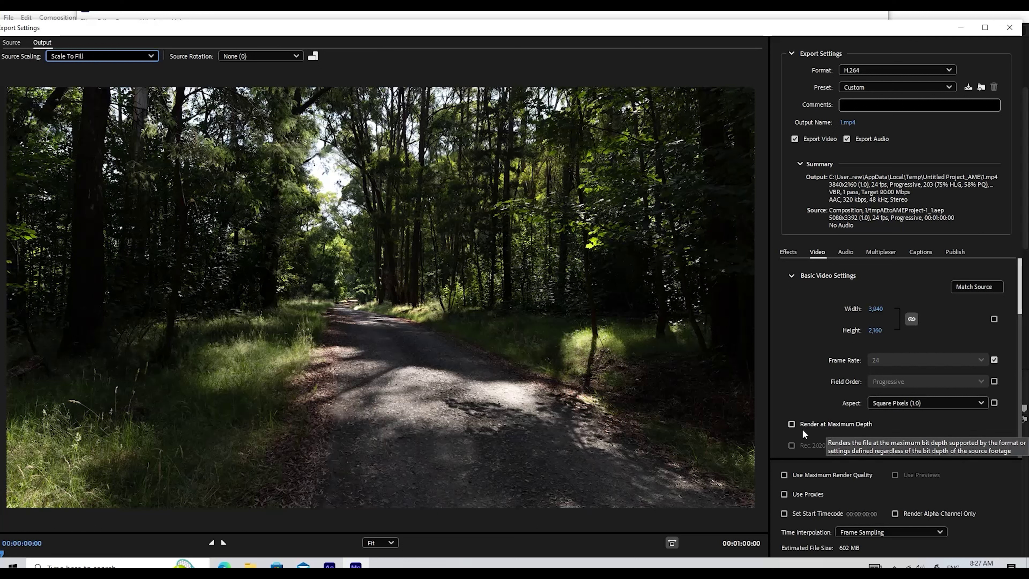
Step: Enable rendering at maximum depth and set the output file to "beetle zoom3" in the finished videos folder on New Volume (V:)
left_click(791, 424)
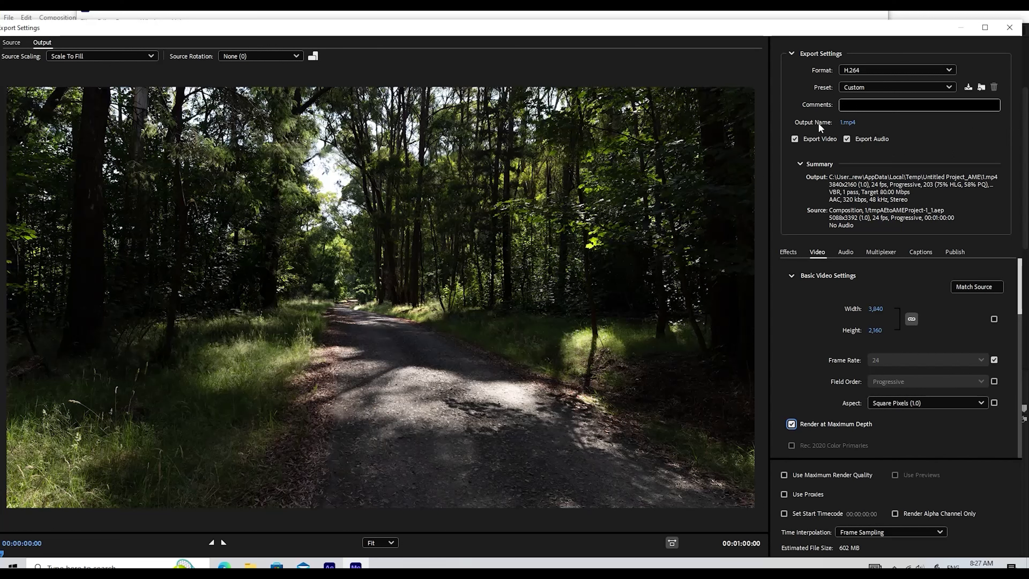
left_click(850, 122)
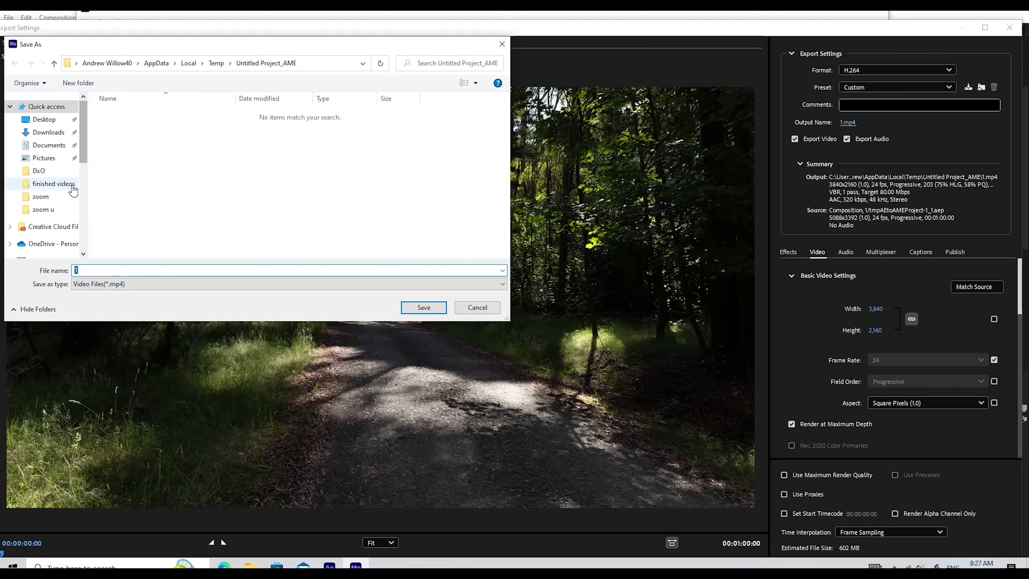
left_click_drag(86, 153, 89, 214)
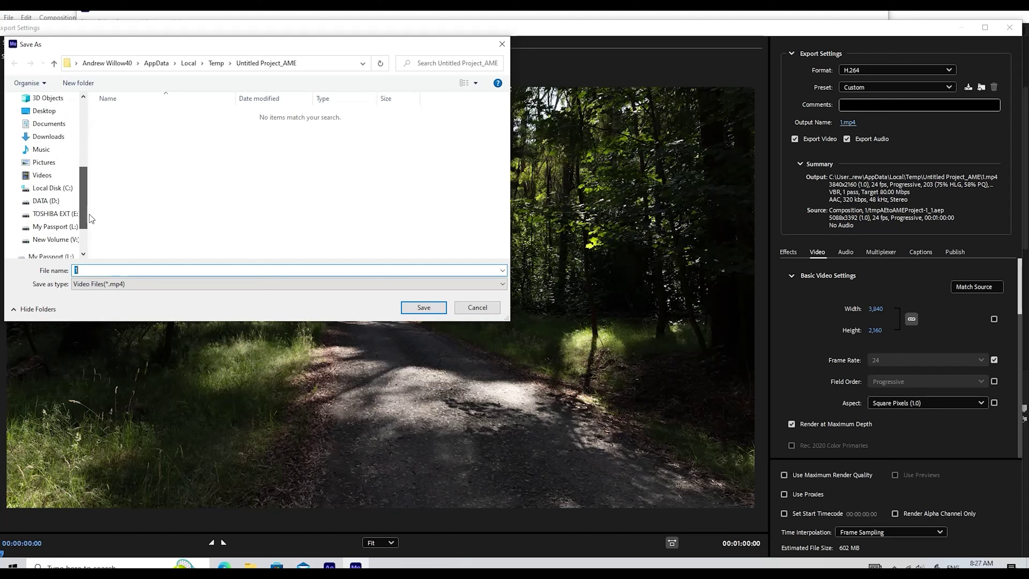
left_click(58, 240)
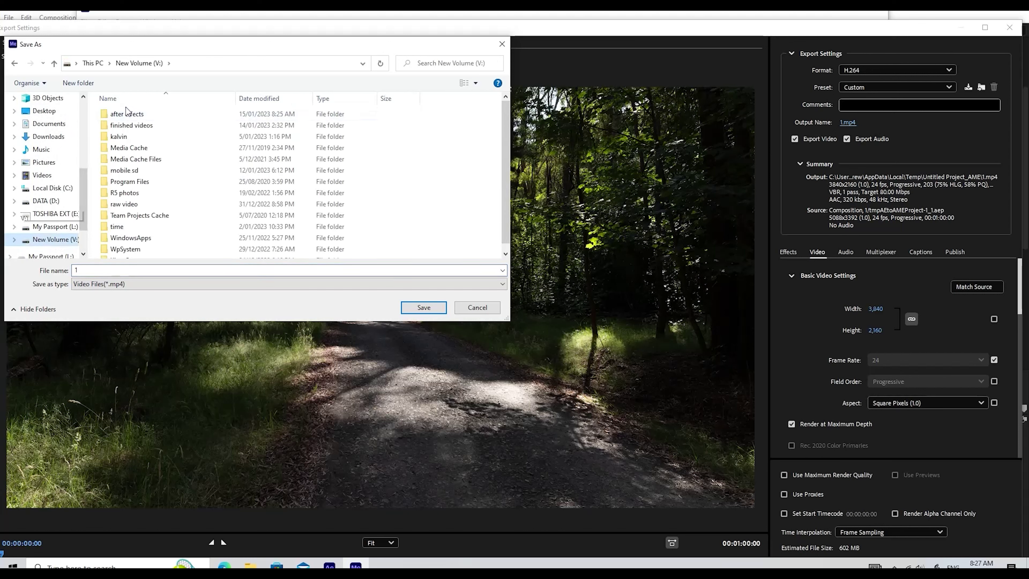
double_click(124, 126)
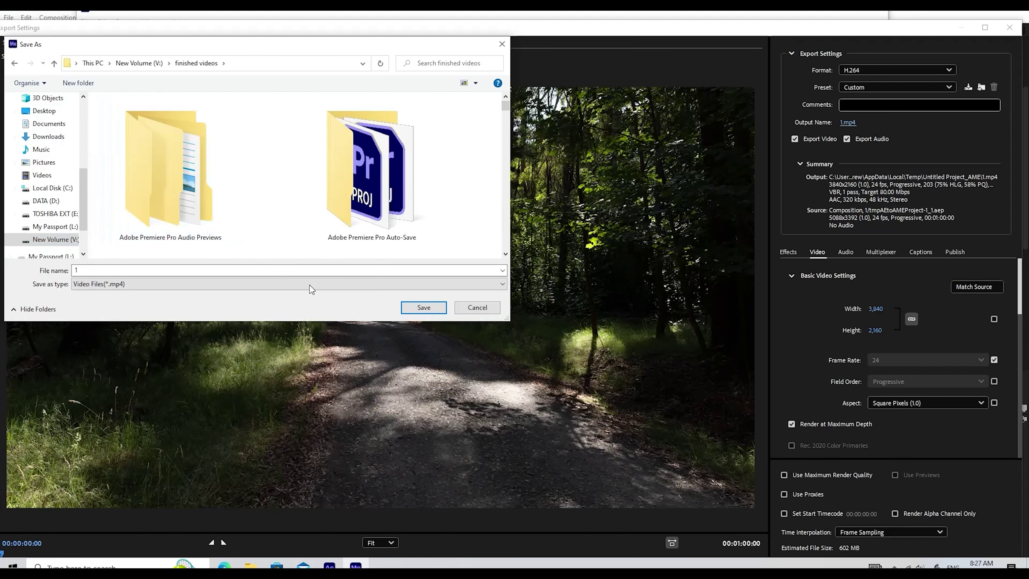
double_click(126, 270)
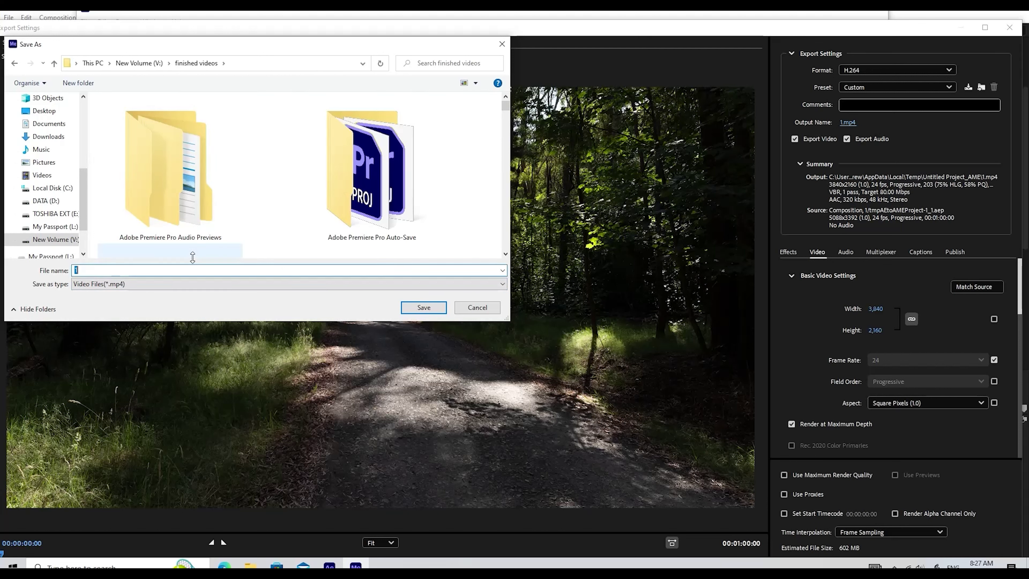
type("b")
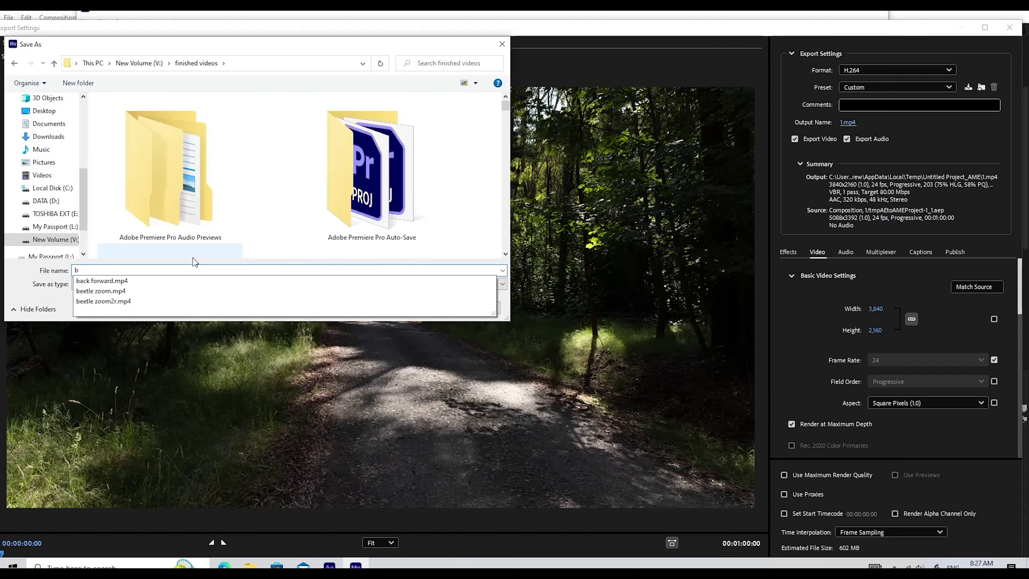
type("eetle zoom")
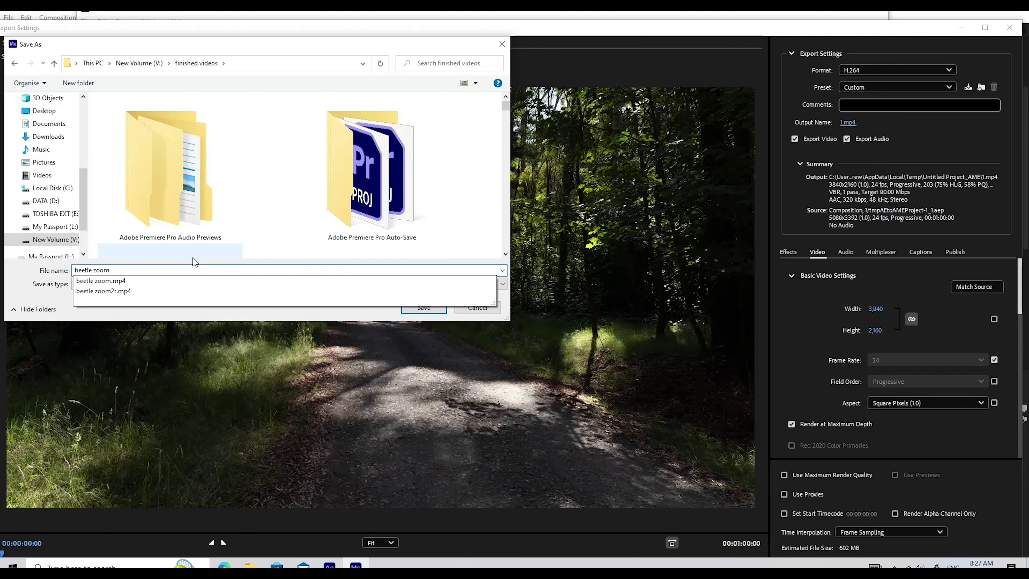
type("3")
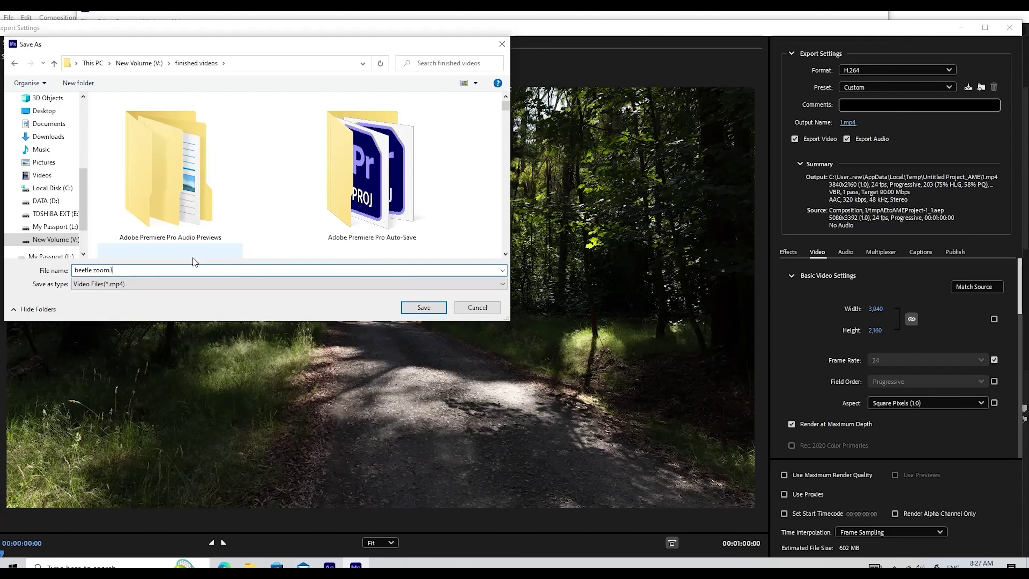
left_click(423, 308)
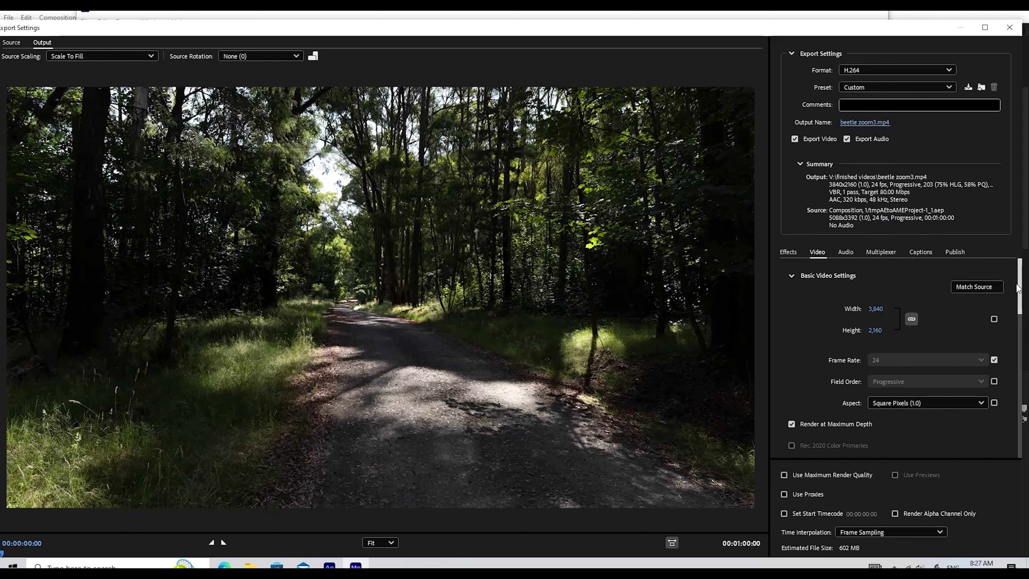
Step: Accept the export settings and start encoding the queued H.264 item
left_click_drag(1020, 287, 1020, 288)
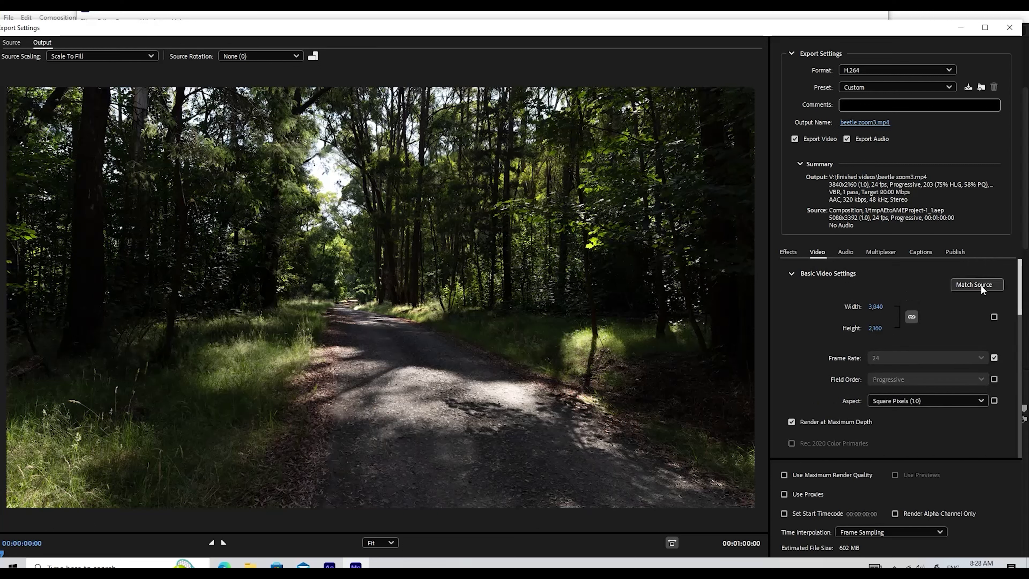
mouse_move(1019, 283)
left_mouse_down()
mouse_move(1026, 442)
mouse_move(1007, 293)
left_mouse_up()
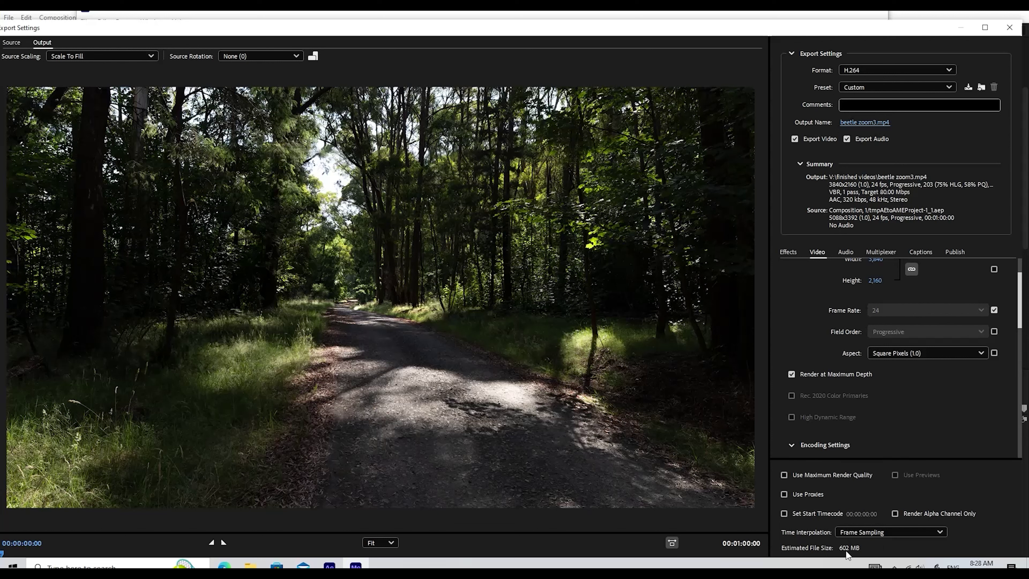
left_click_drag(1021, 315, 1022, 300)
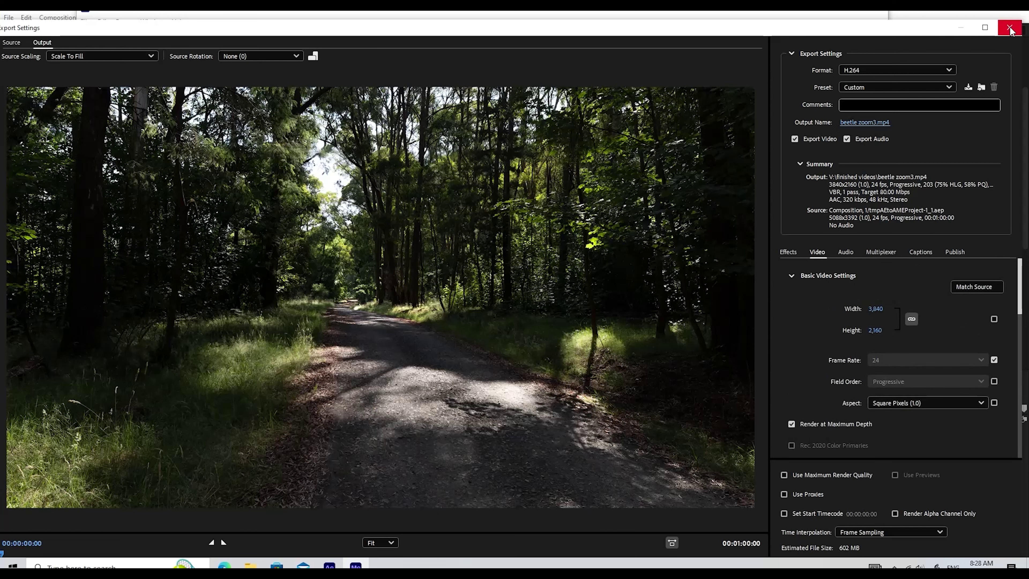
left_click_drag(810, 30, 816, 10)
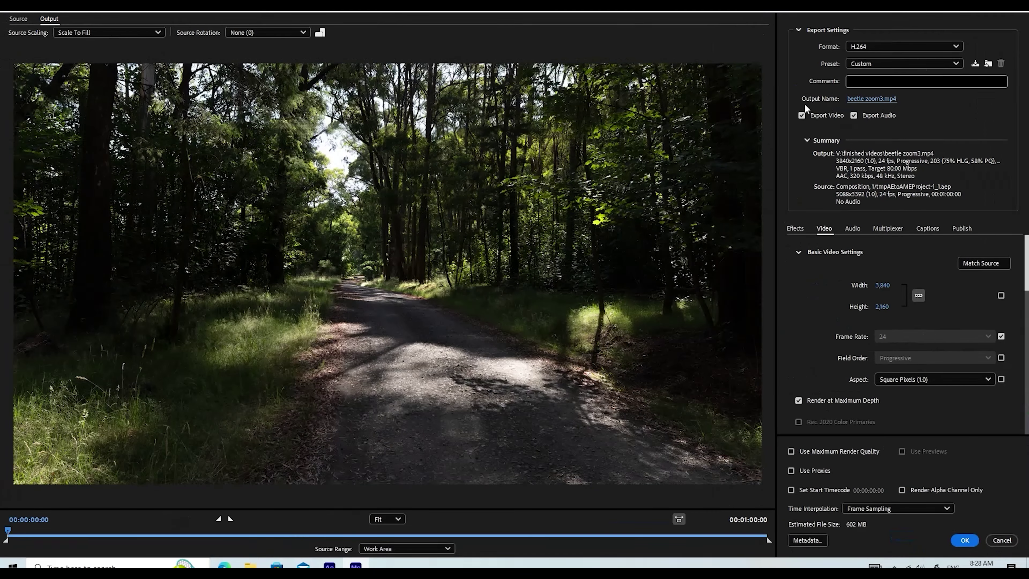
left_click(964, 540)
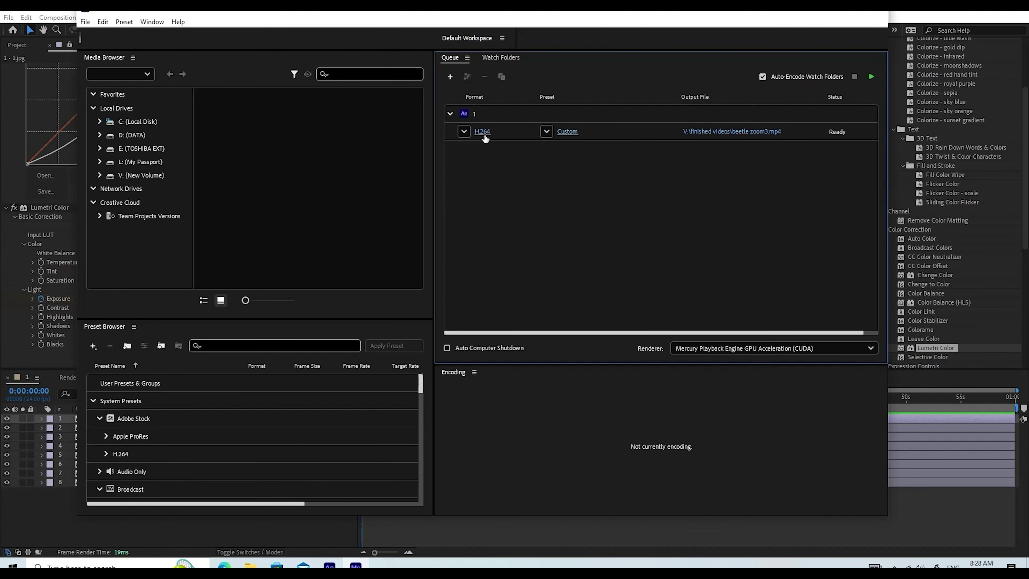
mouse_move(562, 137)
left_click(872, 76)
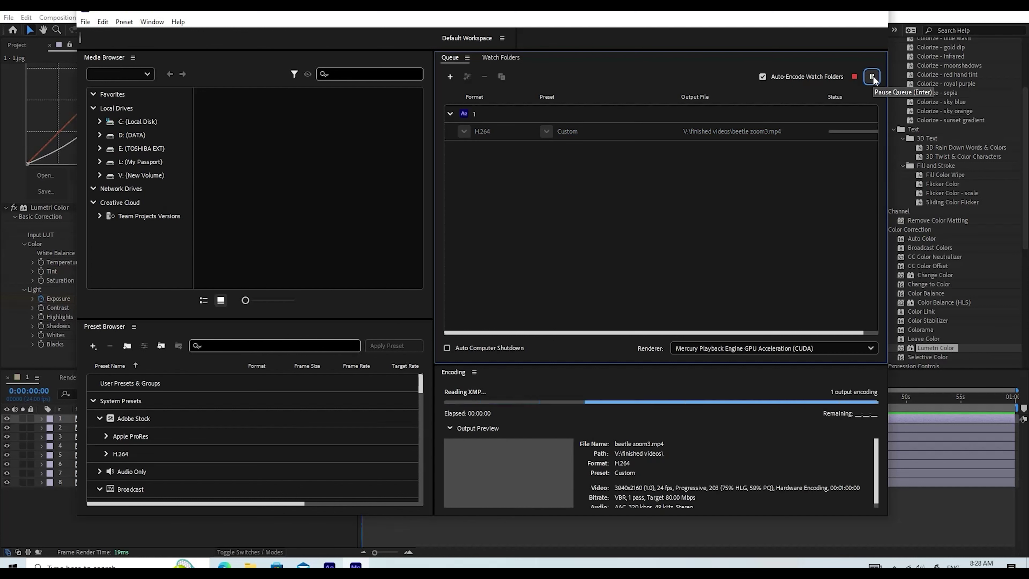